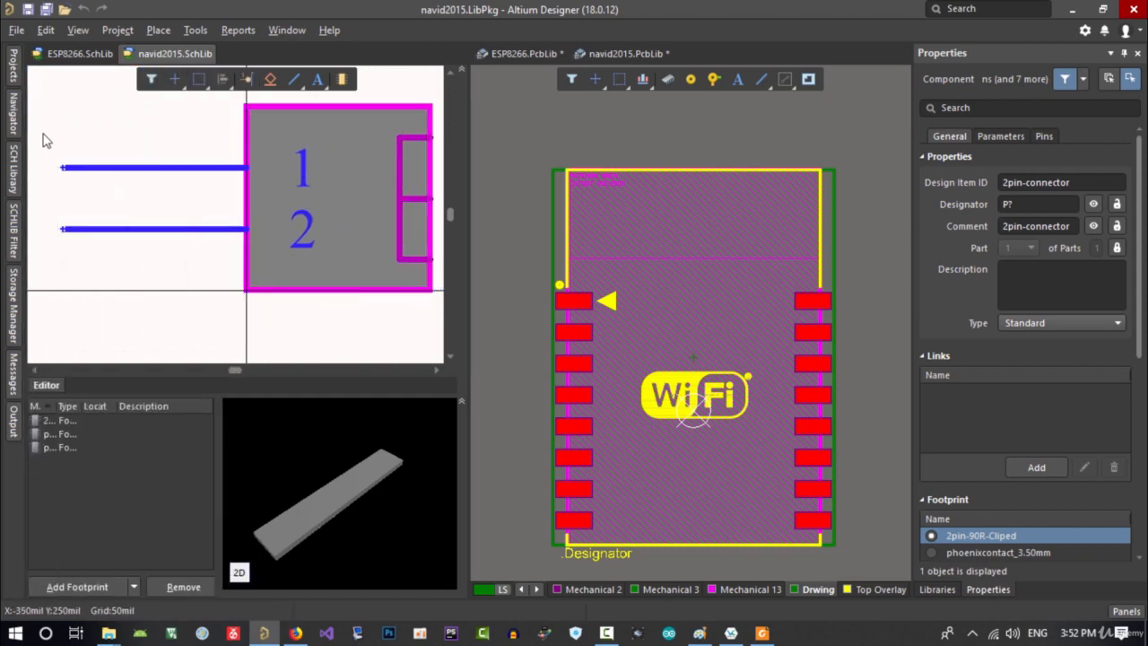
Step: Add a new component with the design item ID ESP07 to the navid2015 schematic library
click(14, 170)
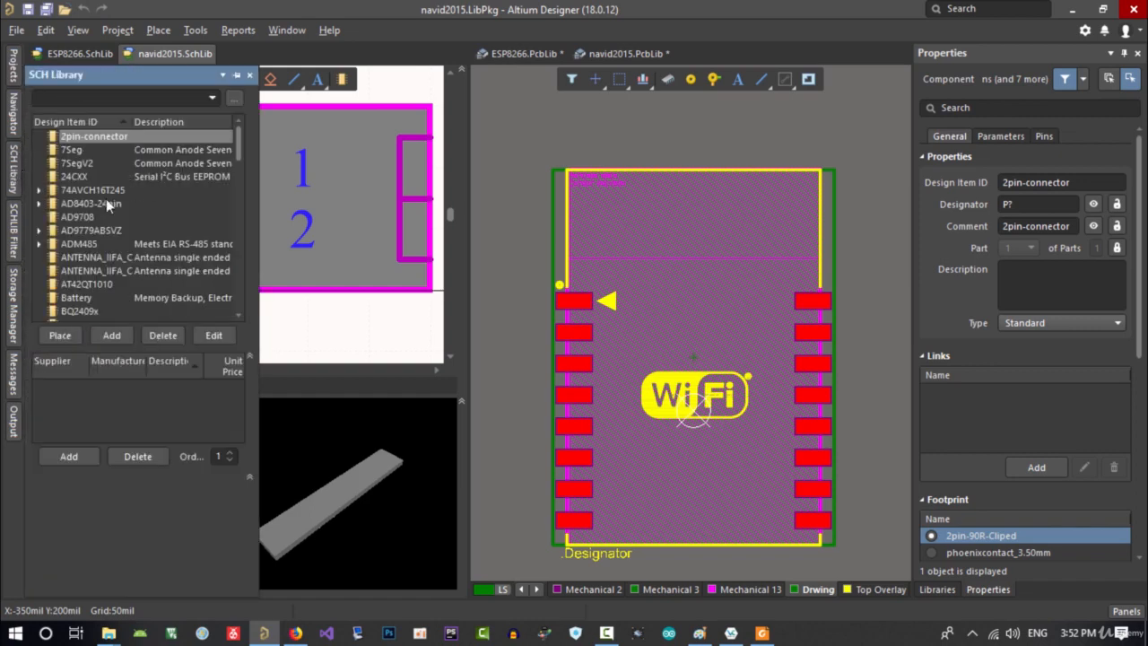
scroll(122, 238, down, 2)
scroll(121, 225, up, 2)
click(122, 201)
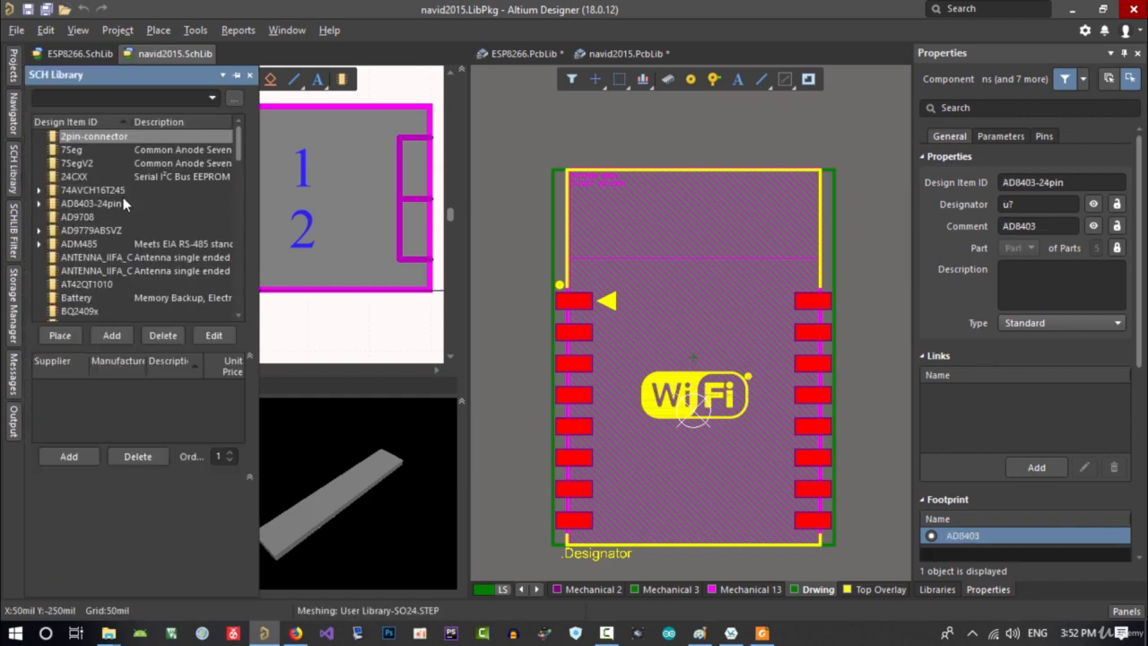
right_click(122, 201)
click(110, 274)
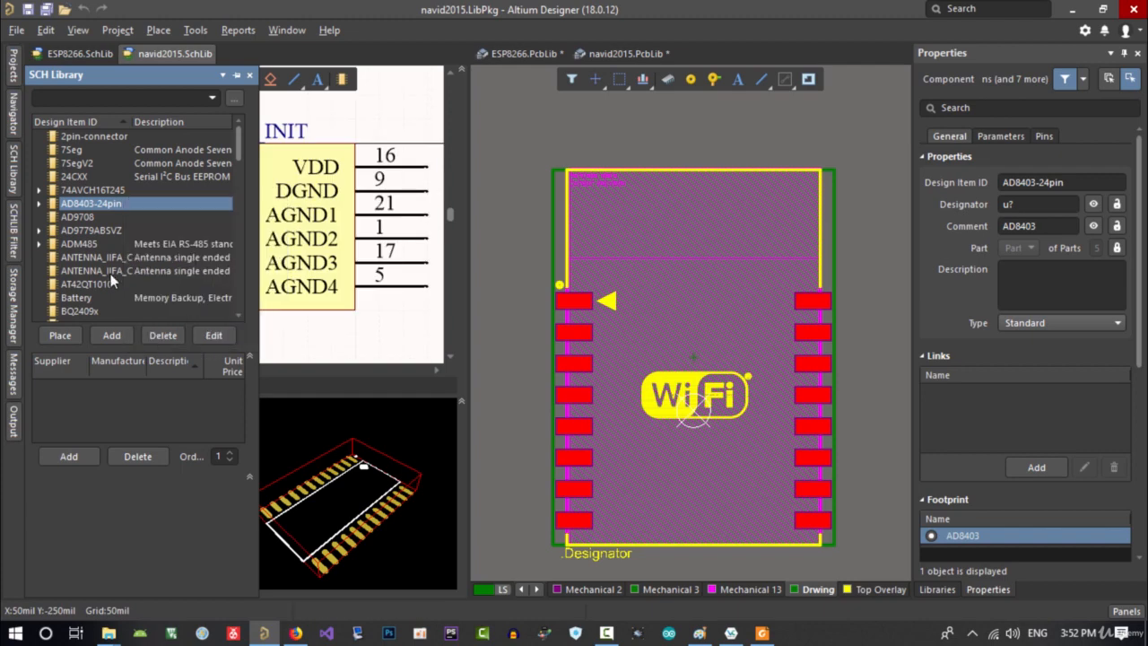
click(129, 270)
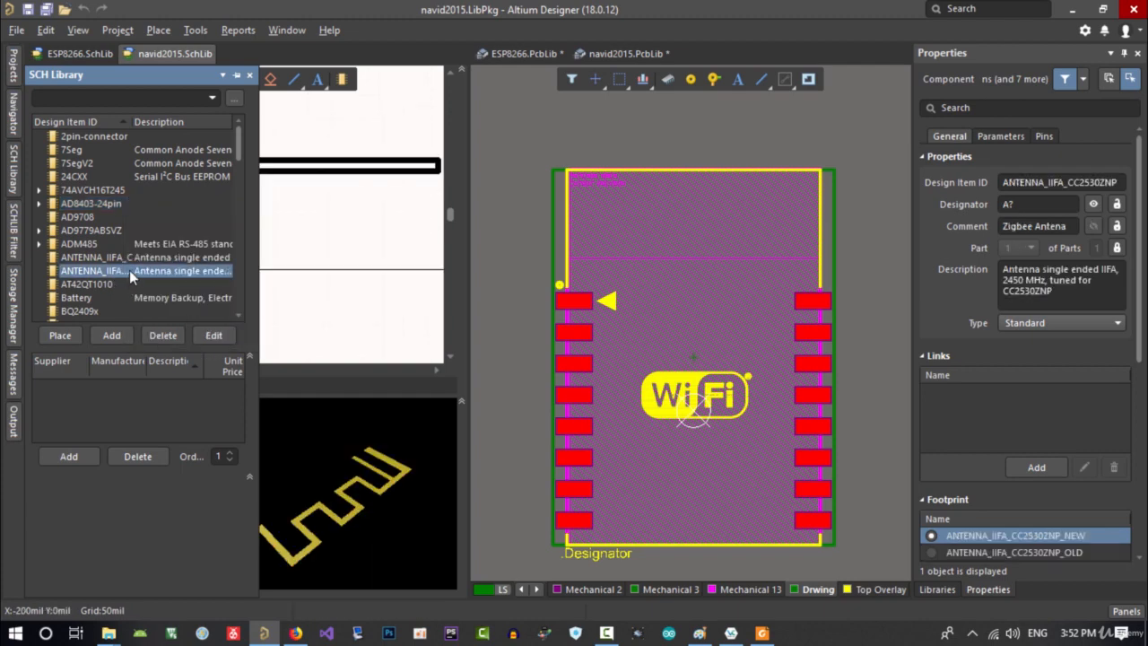
click(111, 336)
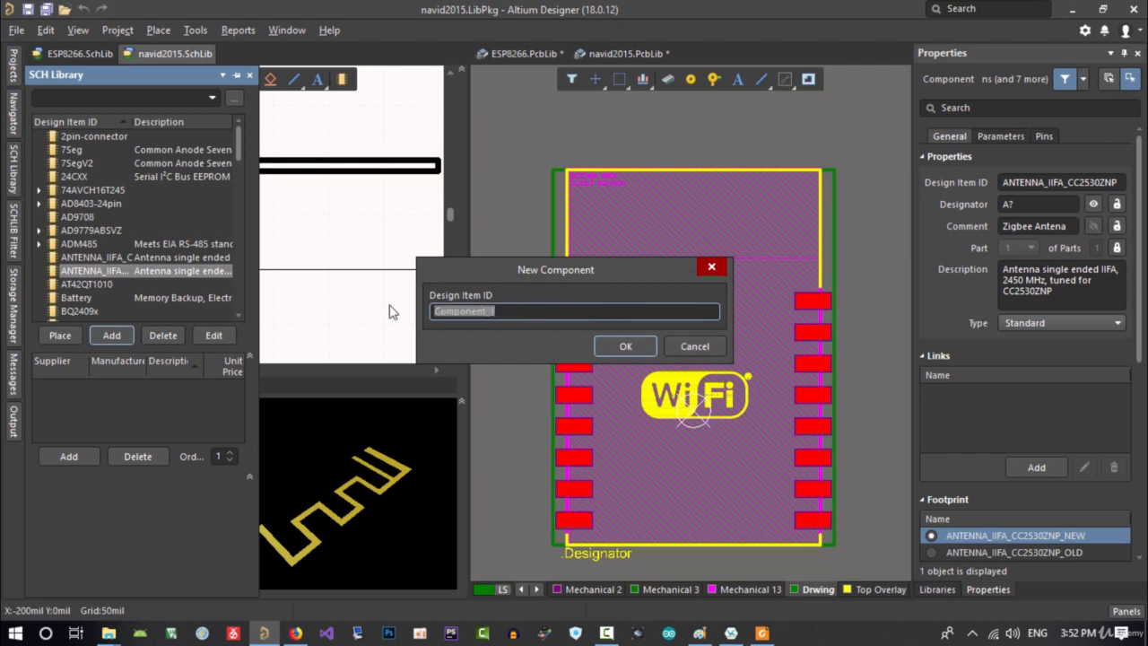
text(ESP7)
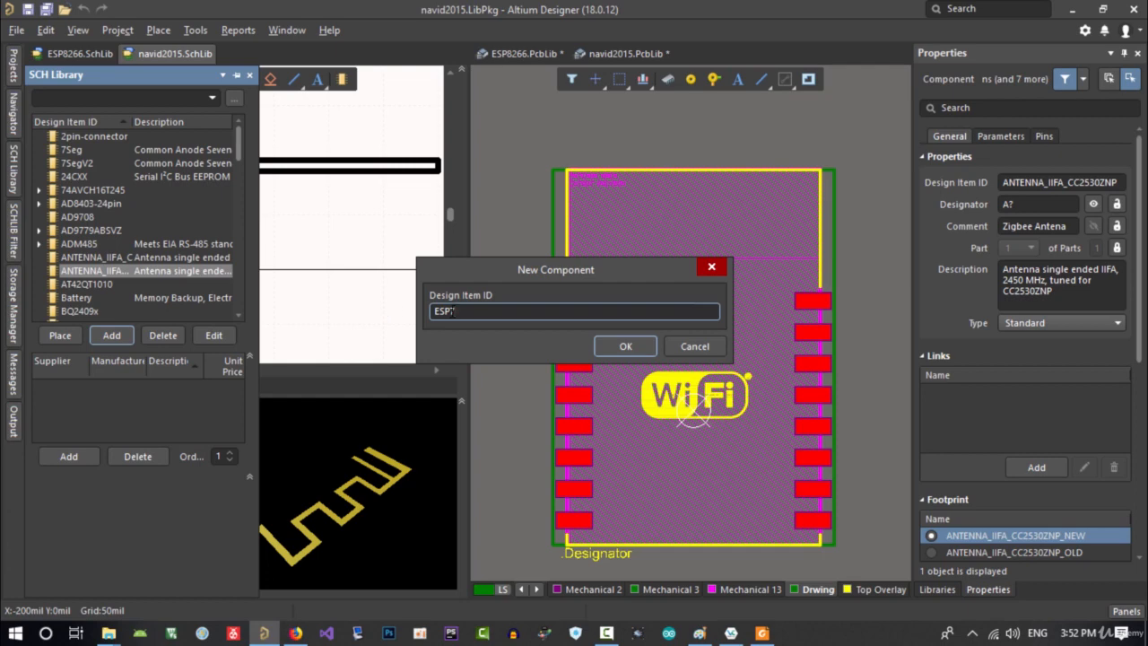
text(P07)
key(Left)
text(0)
click(633, 342)
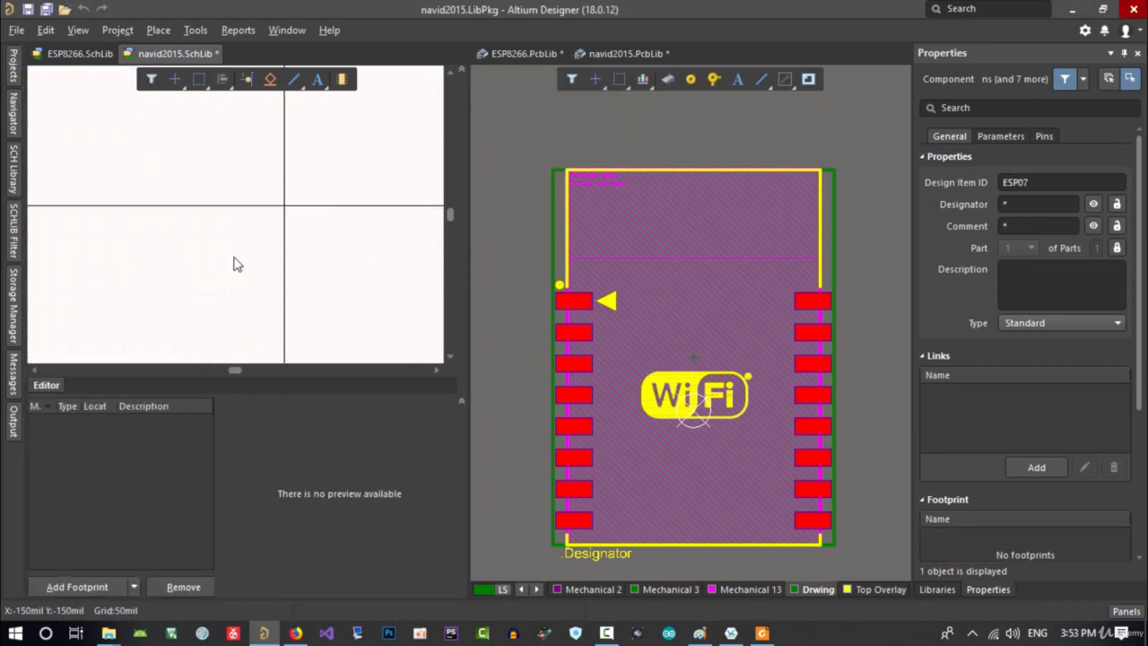
middle_drag(234, 257, 235, 260)
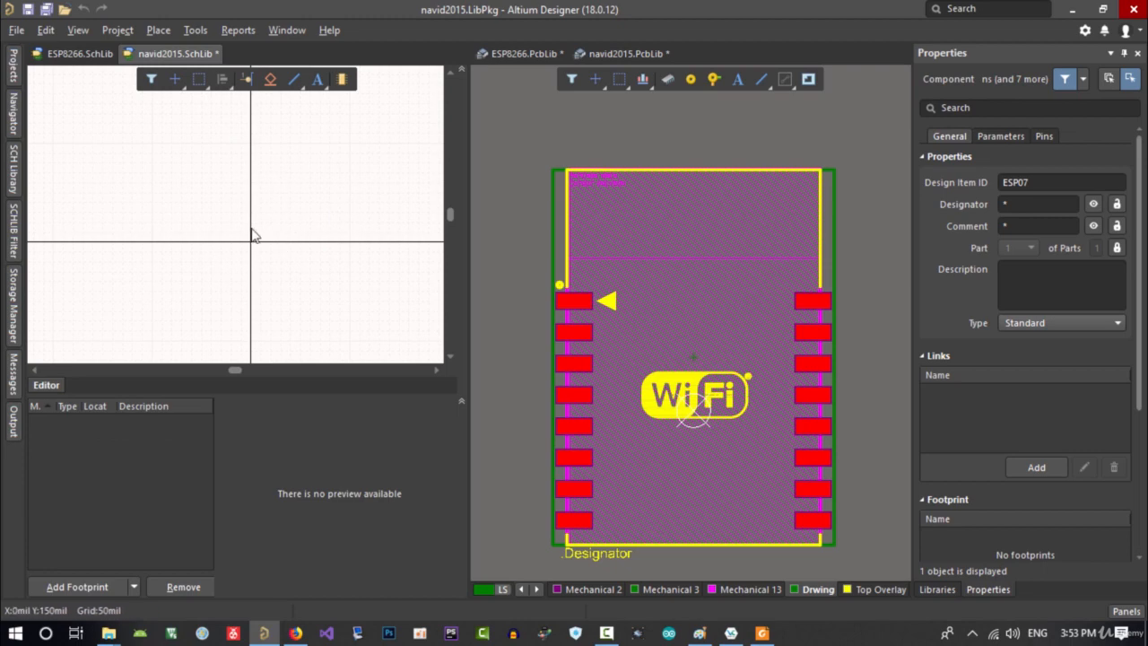
ctrl+scroll(254, 246, up, 3)
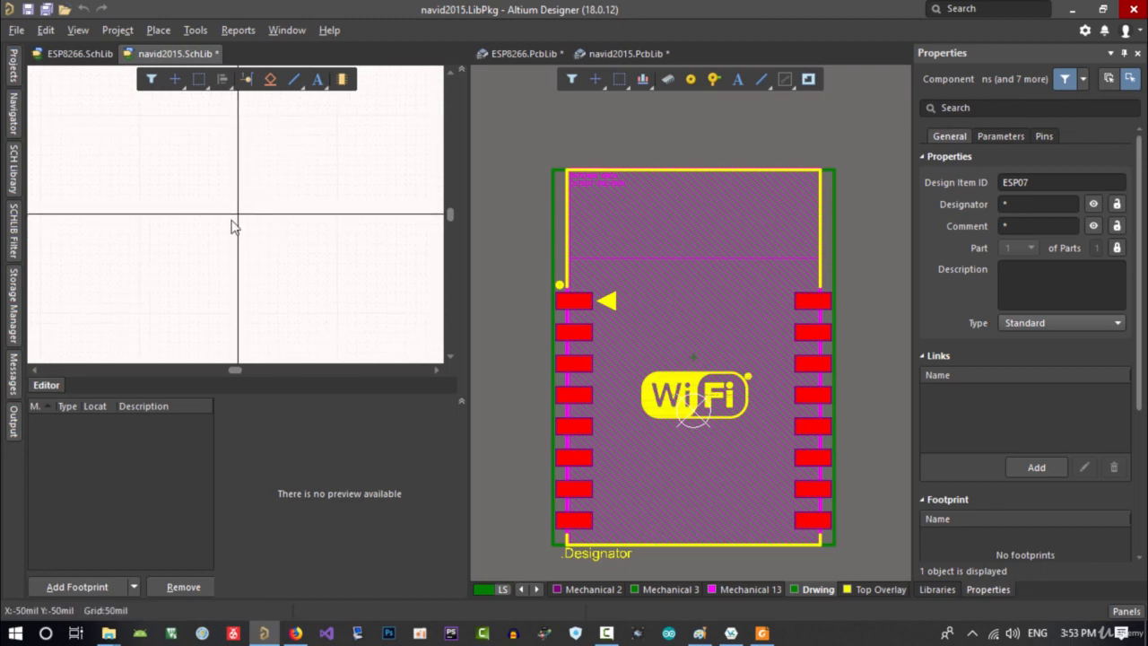
mouse_move(245, 225)
middle_down()
mouse_move(246, 244)
mouse_move(239, 235)
middle_up()
right_drag(238, 236, 267, 259)
middle_drag(267, 259, 266, 266)
right_drag(266, 266, 253, 237)
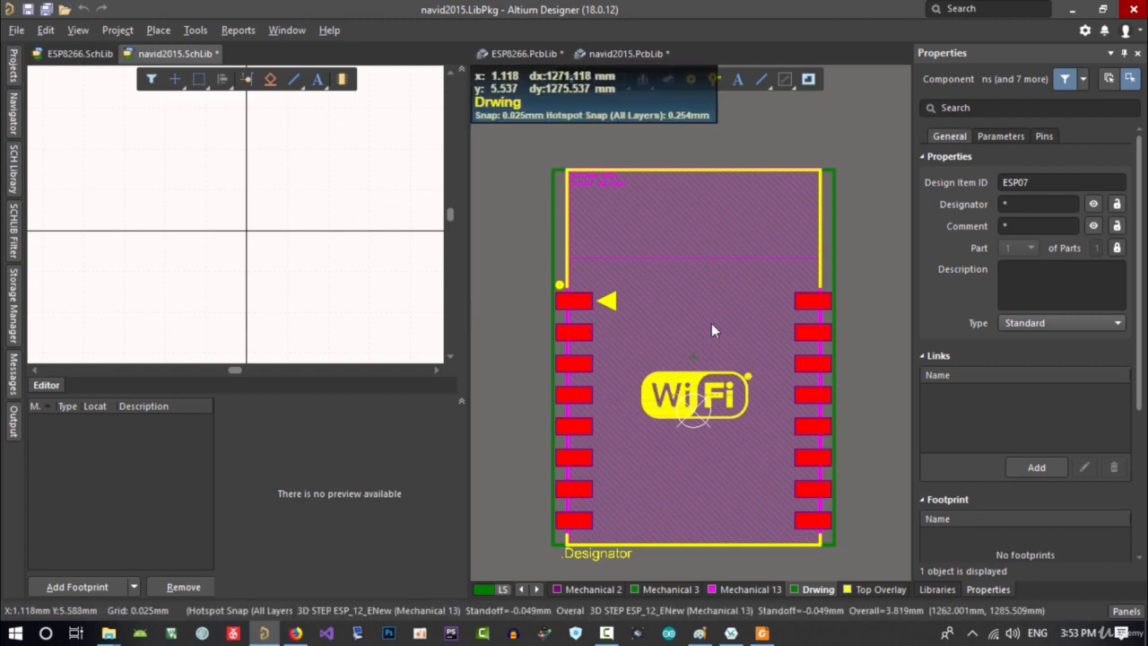
Step: Inspect the pad numbers beside the pin 1 marker on the Wi-Fi module footprint in navid2015.PcbLib
click(579, 319)
ctrl+scroll(582, 320, up, 2)
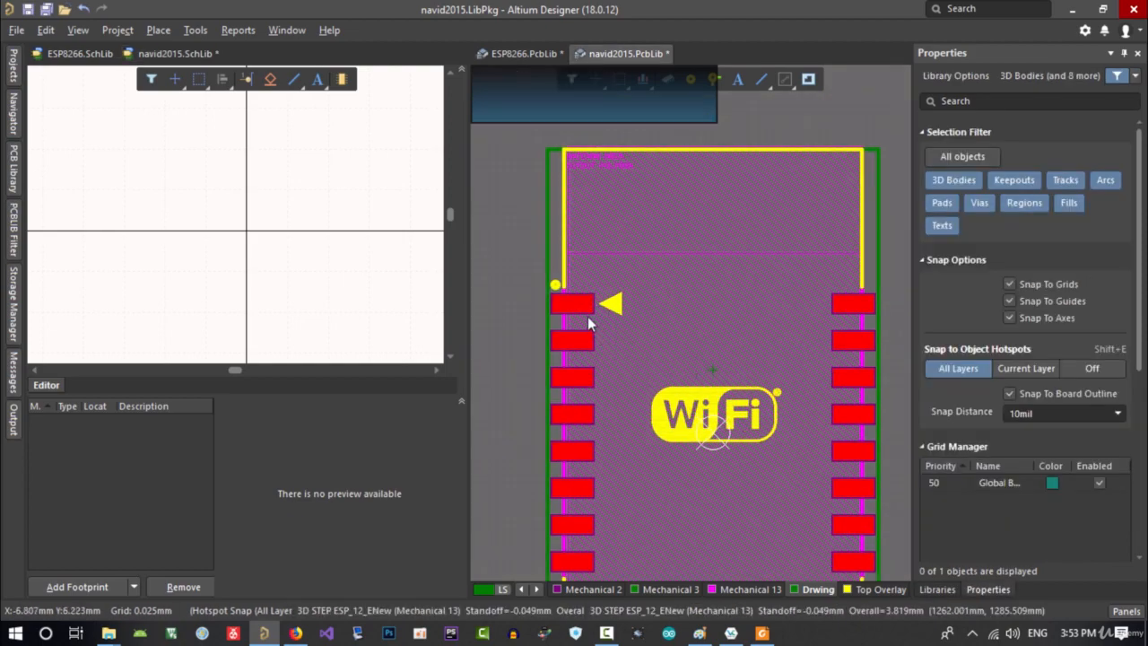
ctrl+scroll(587, 318, up, 5)
ctrl+scroll(675, 369, down, 3)
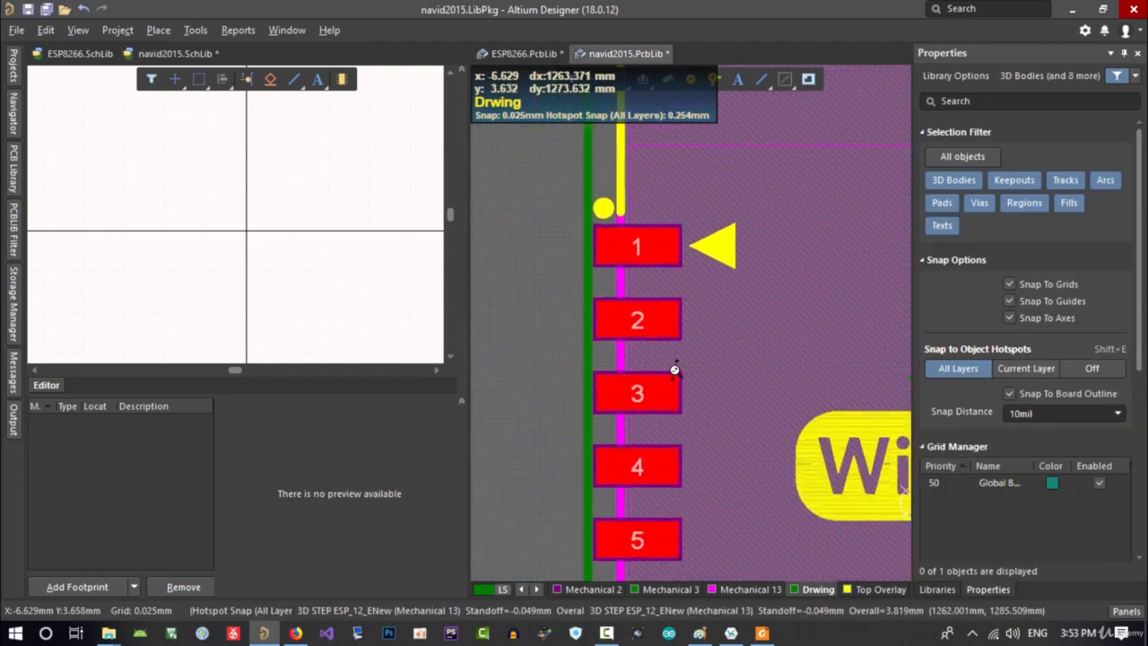
Step: Switch to Firefox, view the WRL-ESP7 module image and look through the other esp7 image results
click(295, 633)
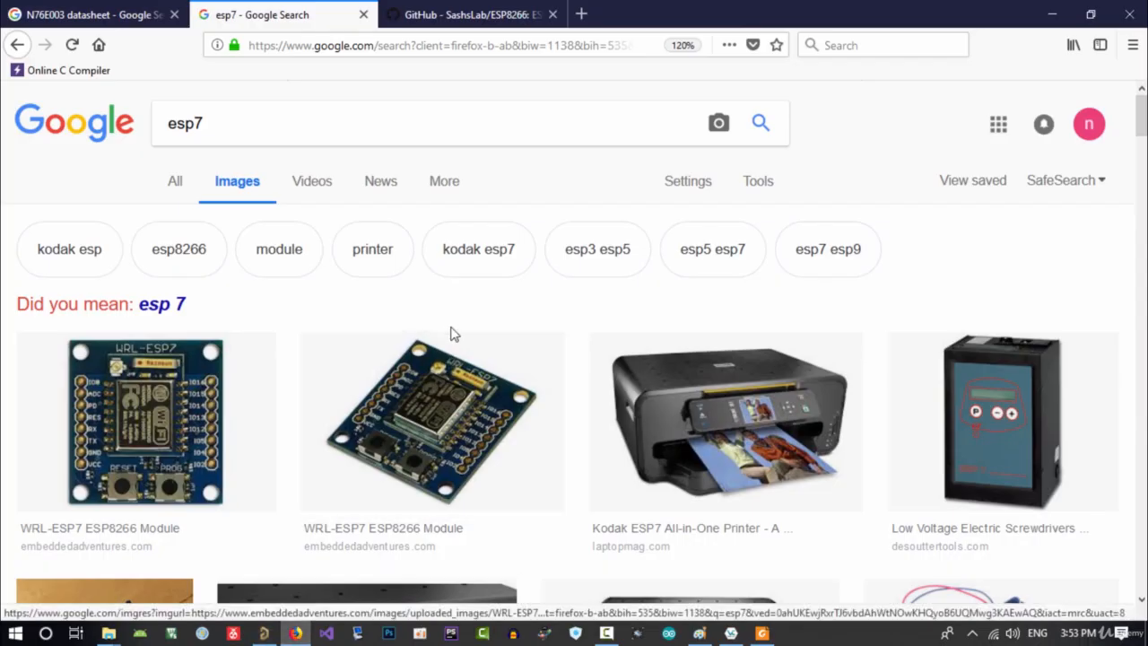
click(193, 427)
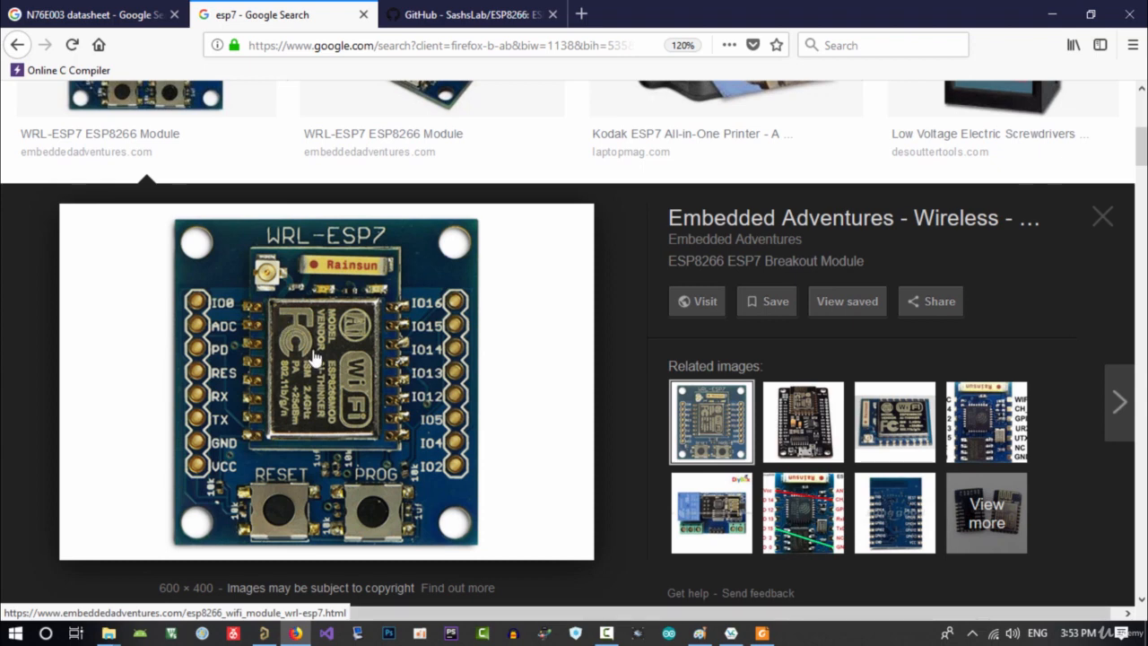
scroll(314, 361, down, 8)
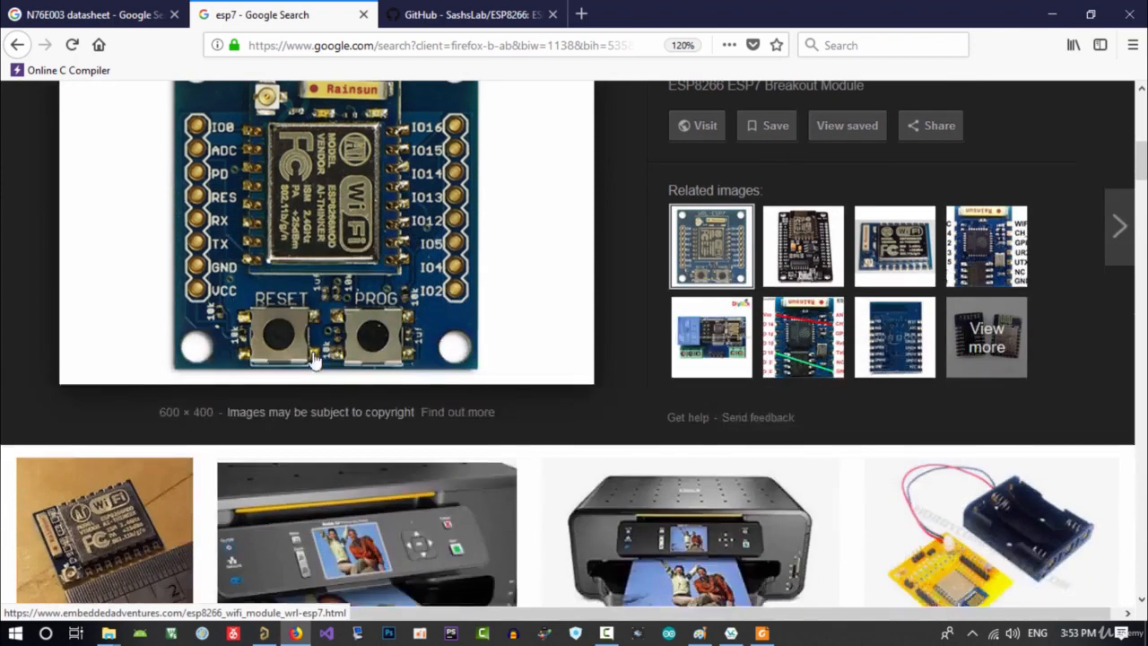
scroll(508, 389, down, 8)
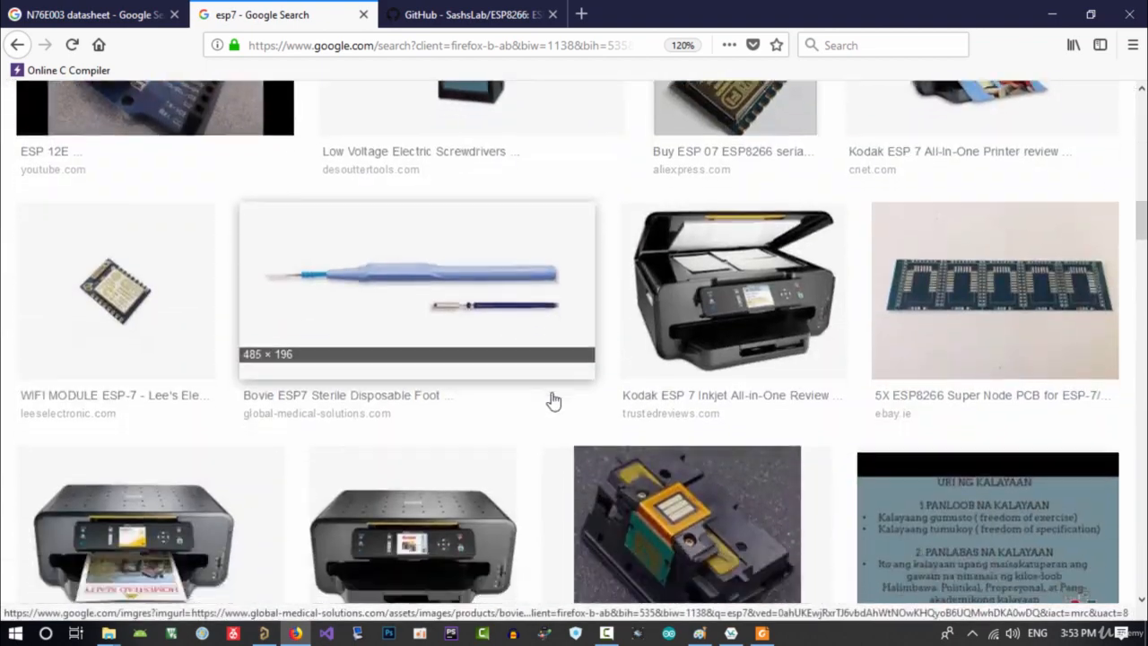
scroll(557, 390, up, 15)
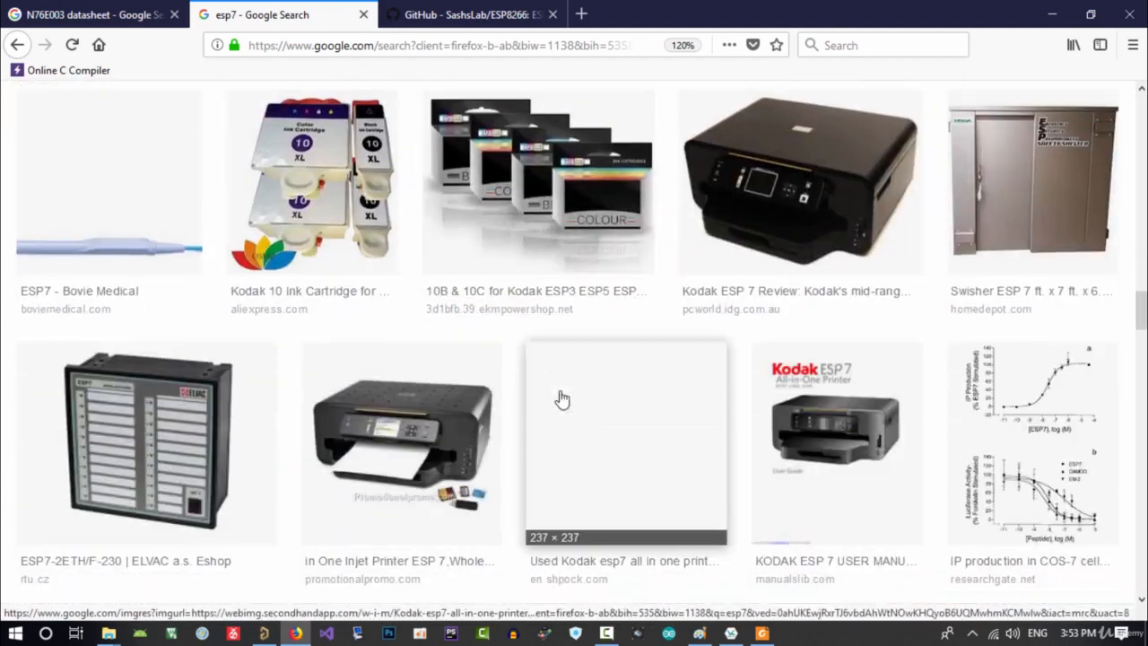
scroll(575, 375, up, 1)
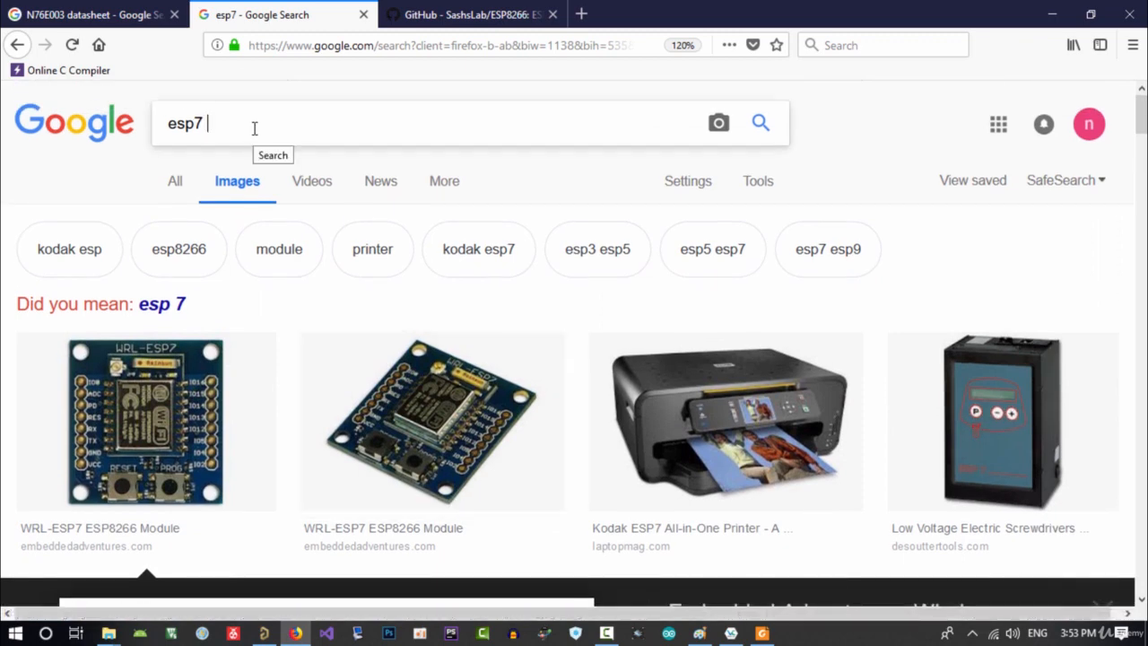
Step: Search Google Images for "esp7 pins" and open the ESP-07 WiFi Module pinout image
text(s)
key(Return)
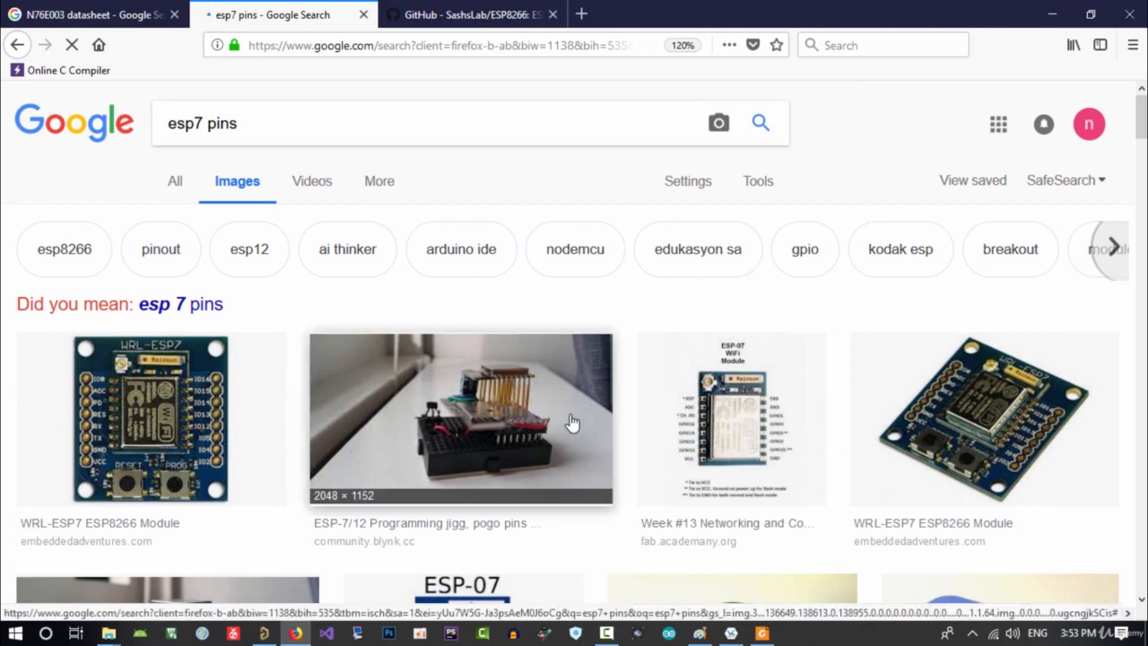
click(732, 408)
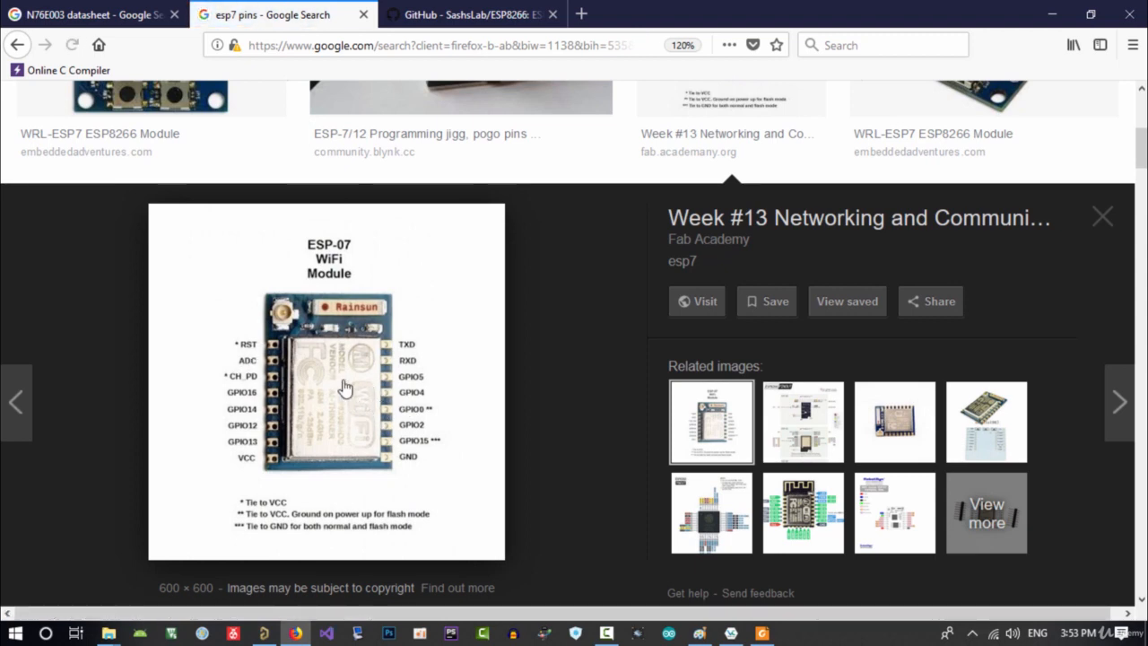
Step: Save the ESP-07 pinout image as esp7.jpg in the 08.AftabModules\DOC's\MCU folder on Local Disk (A:)
right_click(345, 386)
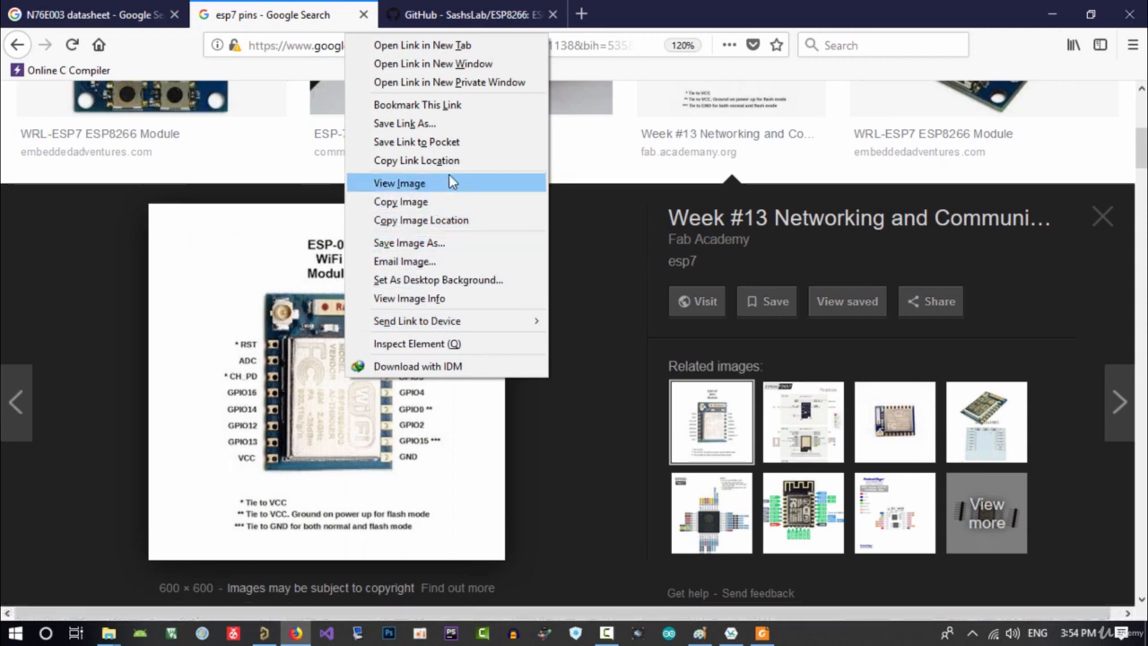
click(451, 248)
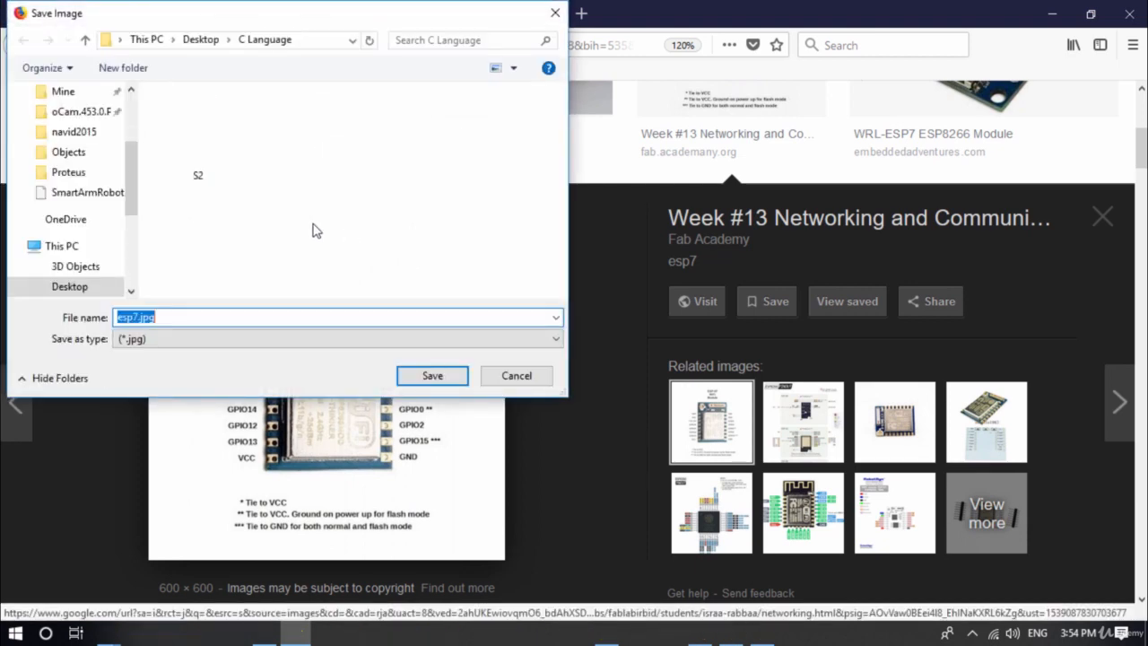
scroll(113, 147, up, 3)
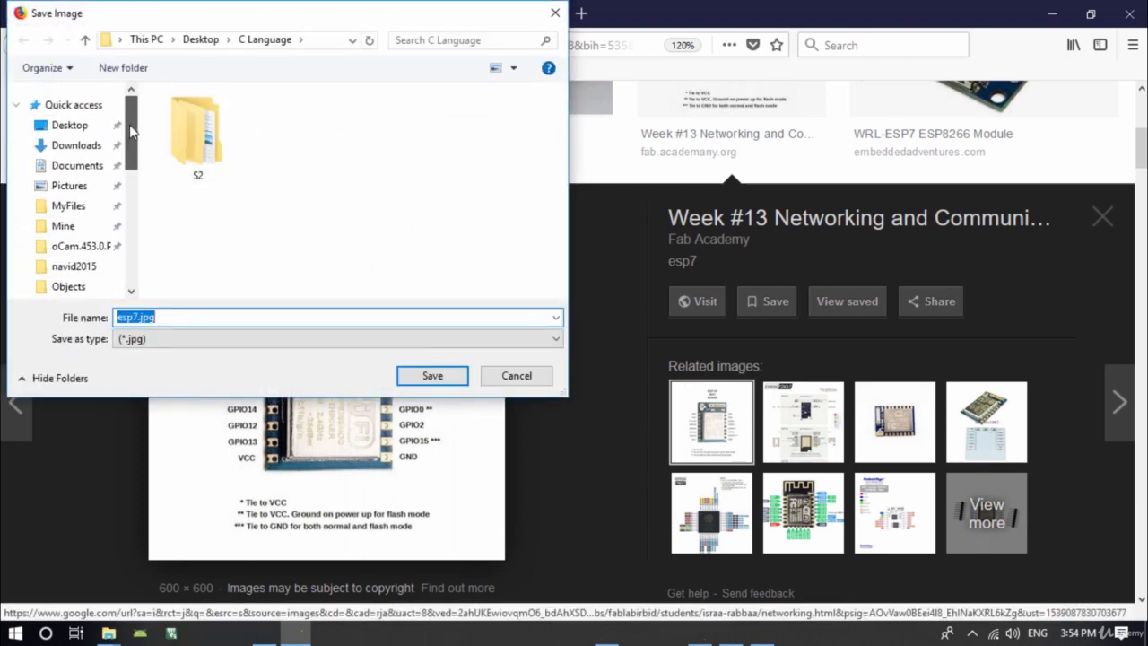
scroll(99, 233, down, 3)
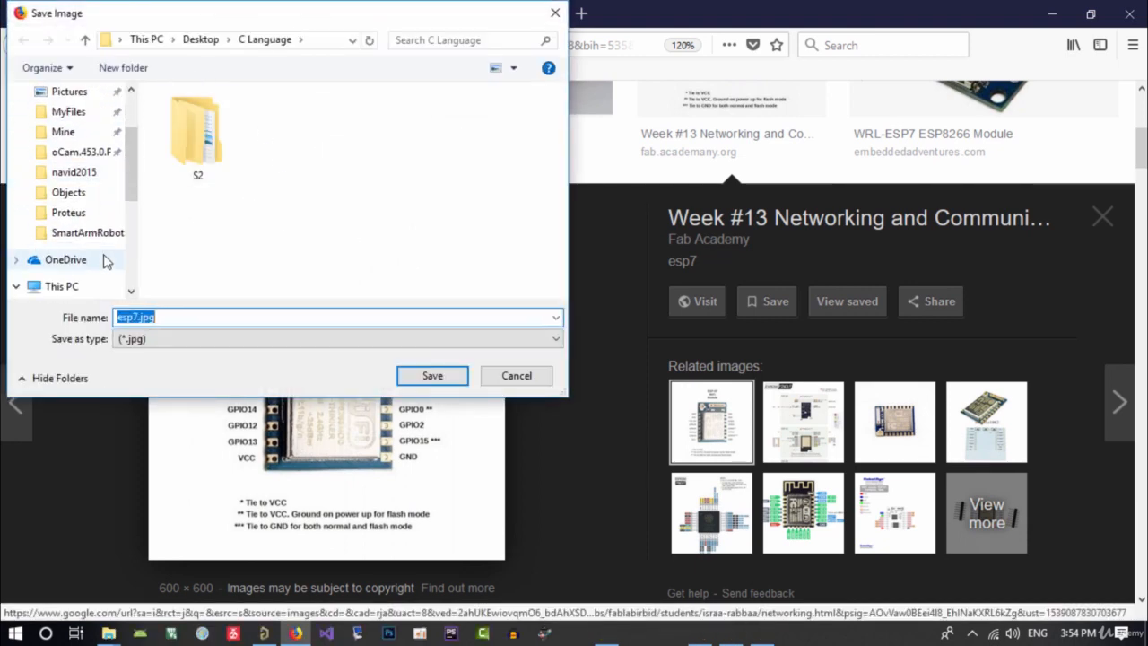
scroll(85, 255, up, 3)
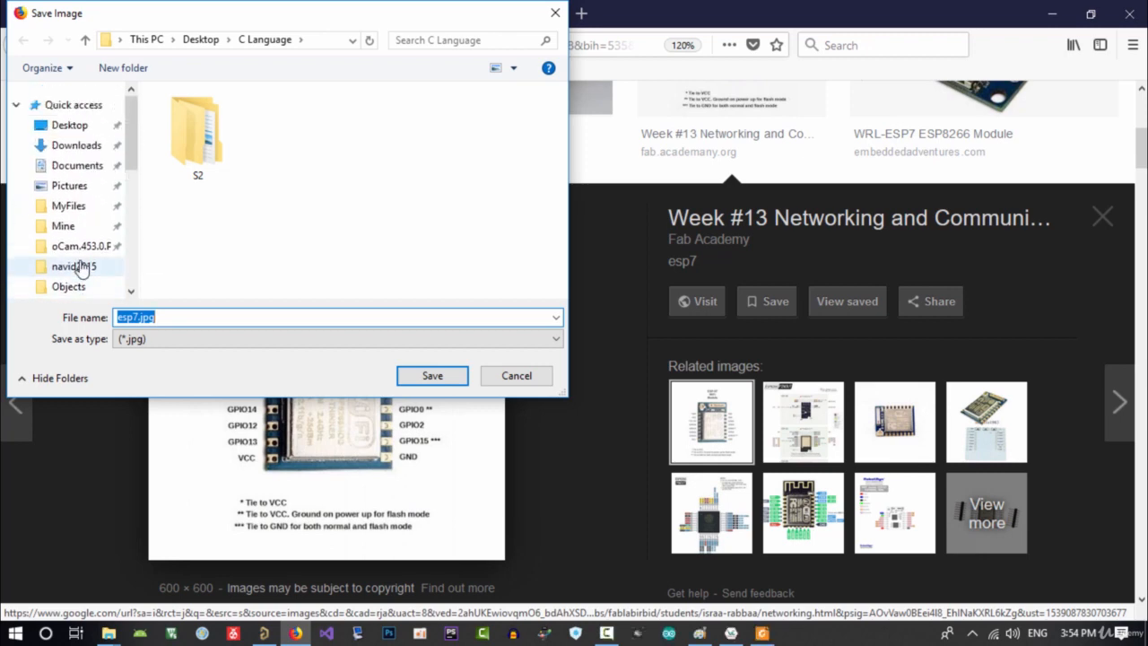
scroll(85, 242, down, 5)
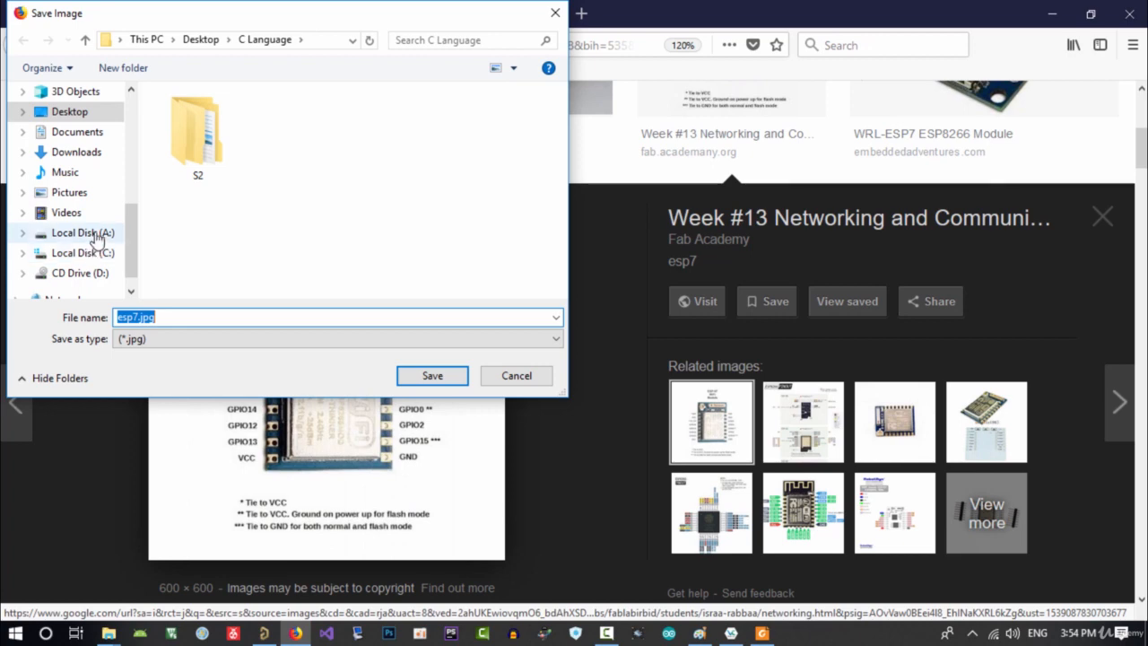
click(90, 232)
click(226, 243)
double_click(226, 244)
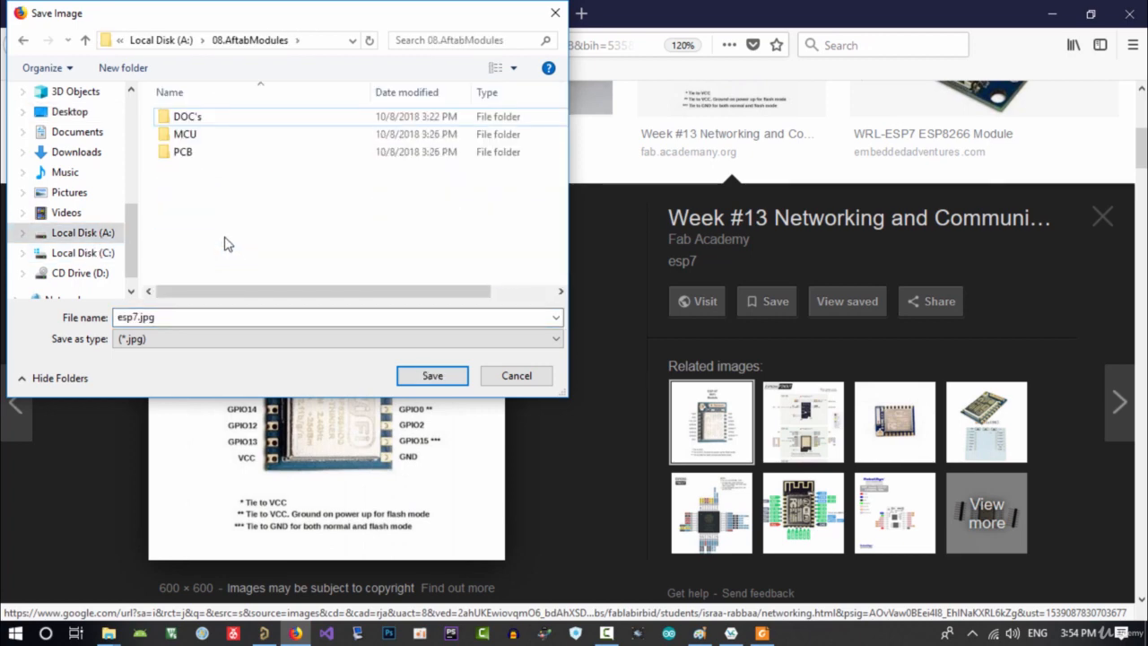
double_click(202, 121)
double_click(204, 124)
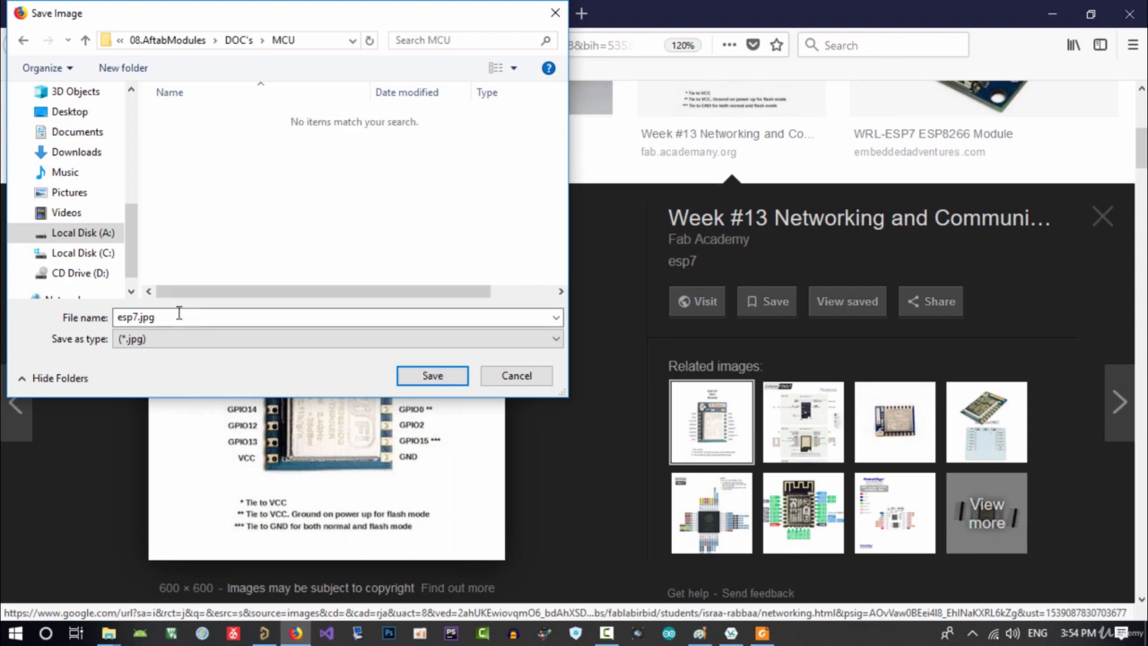
click(431, 376)
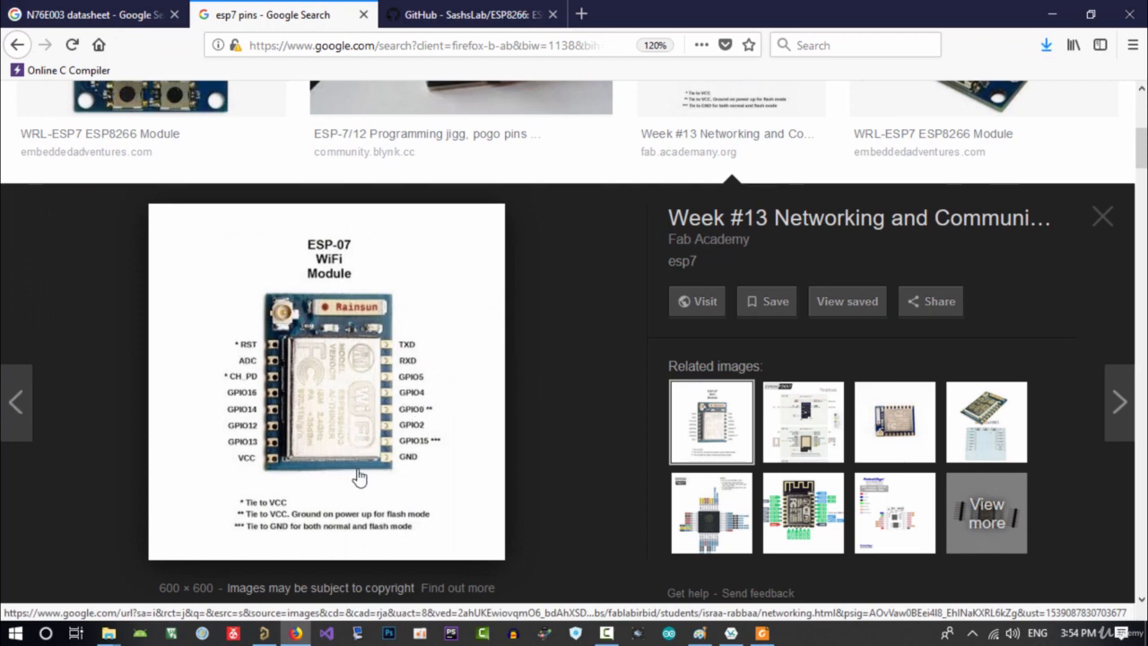
Step: Switch back to Altium Designer, save and close navid2015.PcbLib, and close ESP8266.PcbLib
key(alt+Tab)
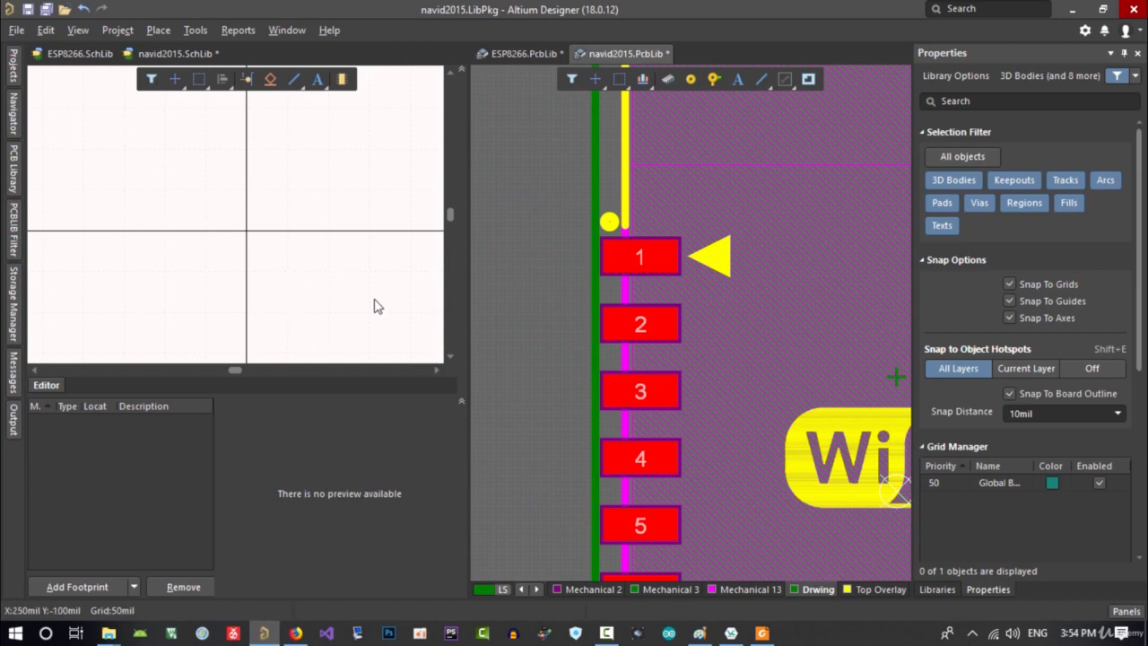
right_click(629, 54)
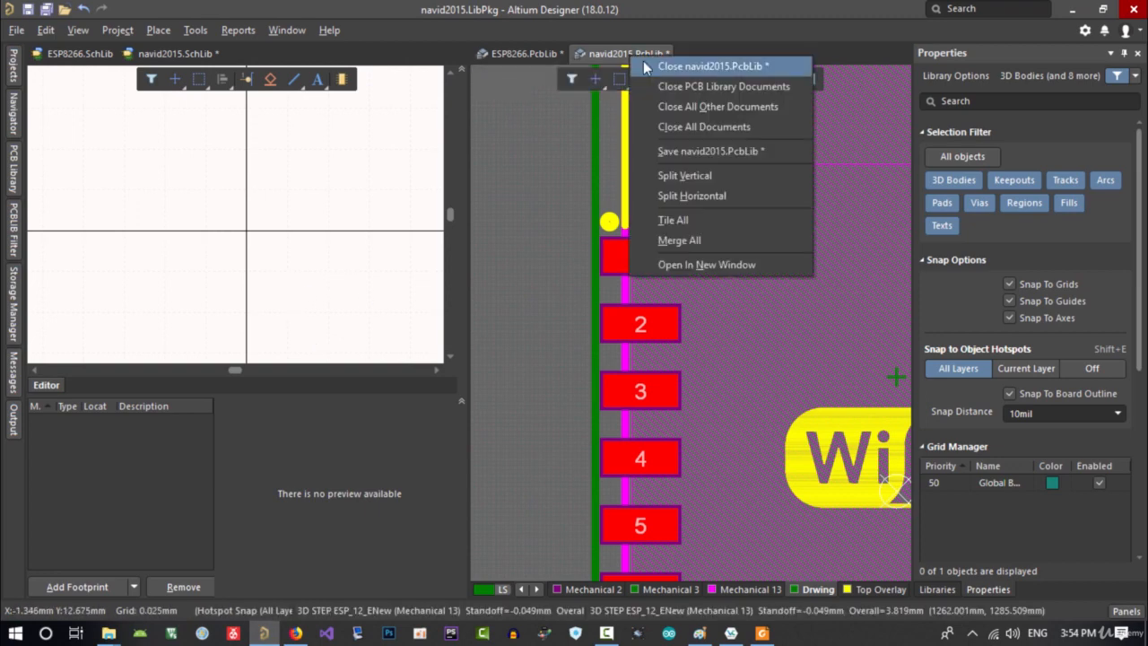
click(682, 67)
click(534, 348)
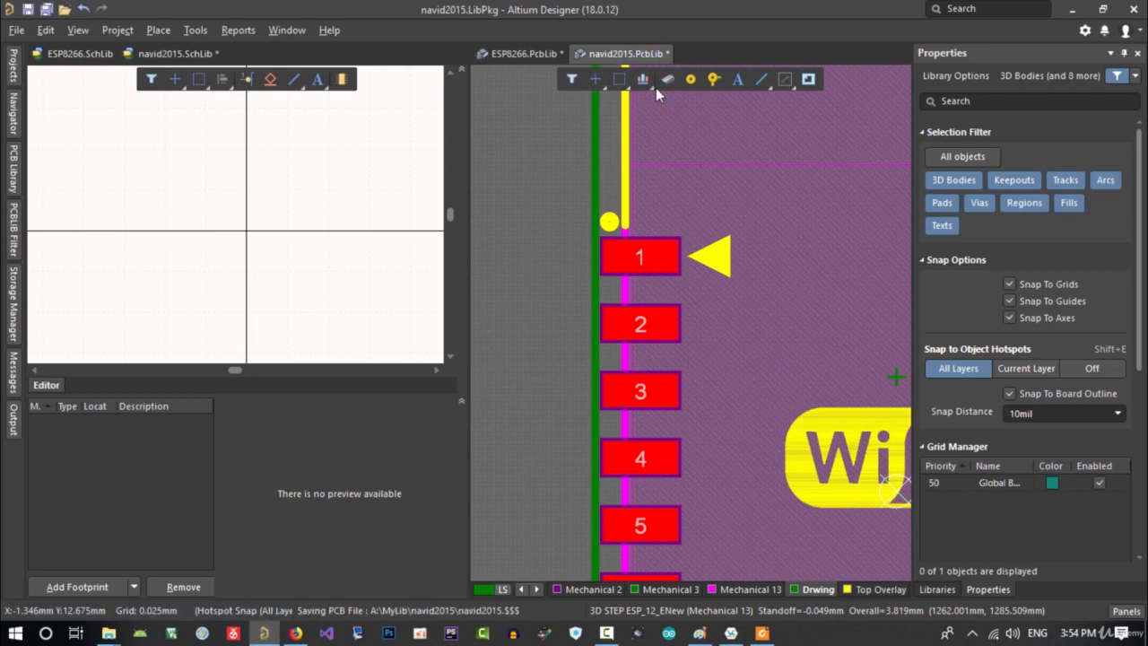
right_click(537, 53)
click(616, 62)
click(592, 349)
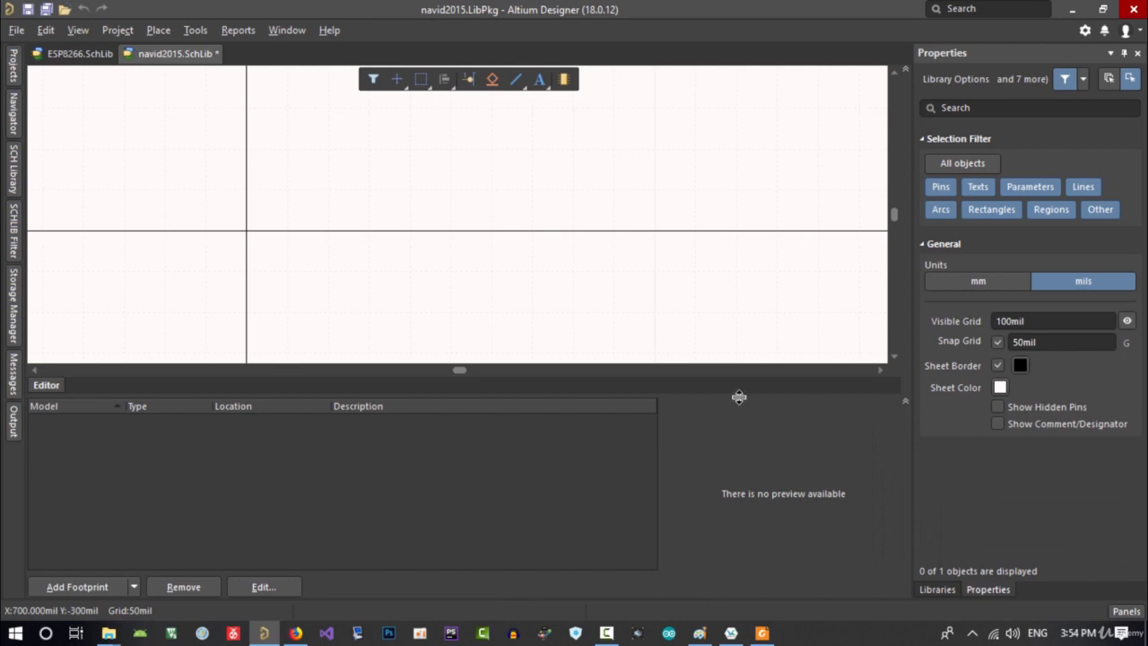
Step: Shrink the model editor area to enlarge the schematic symbol drawing area around the origin
drag(739, 398, 738, 524)
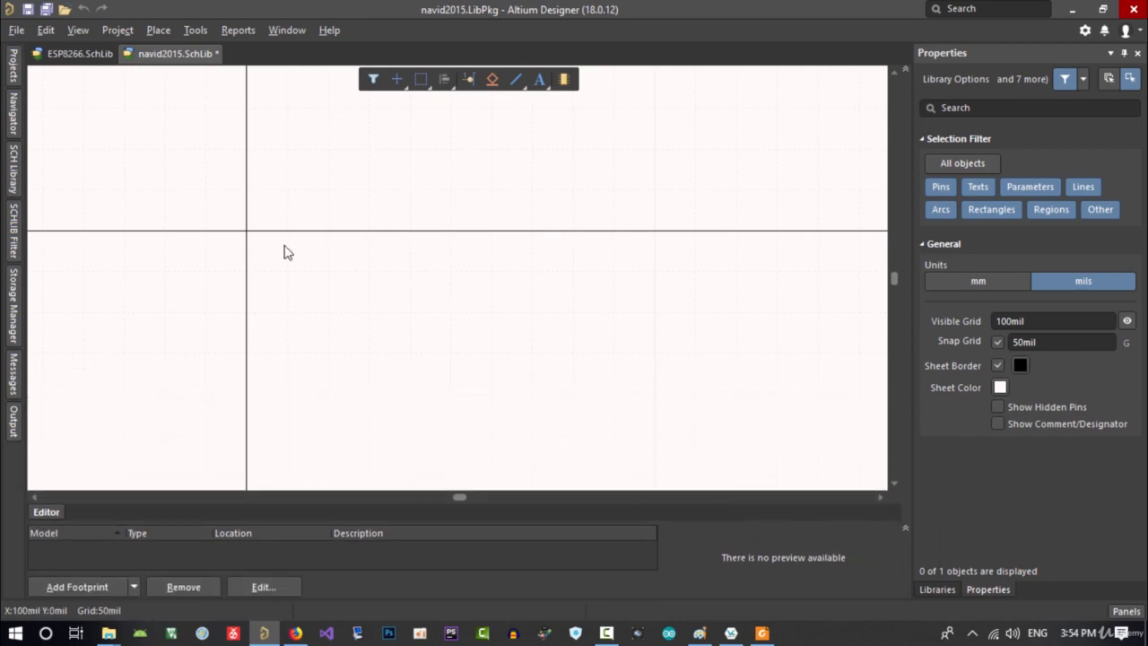
right_drag(312, 280, 437, 353)
middle_drag(397, 312, 367, 293)
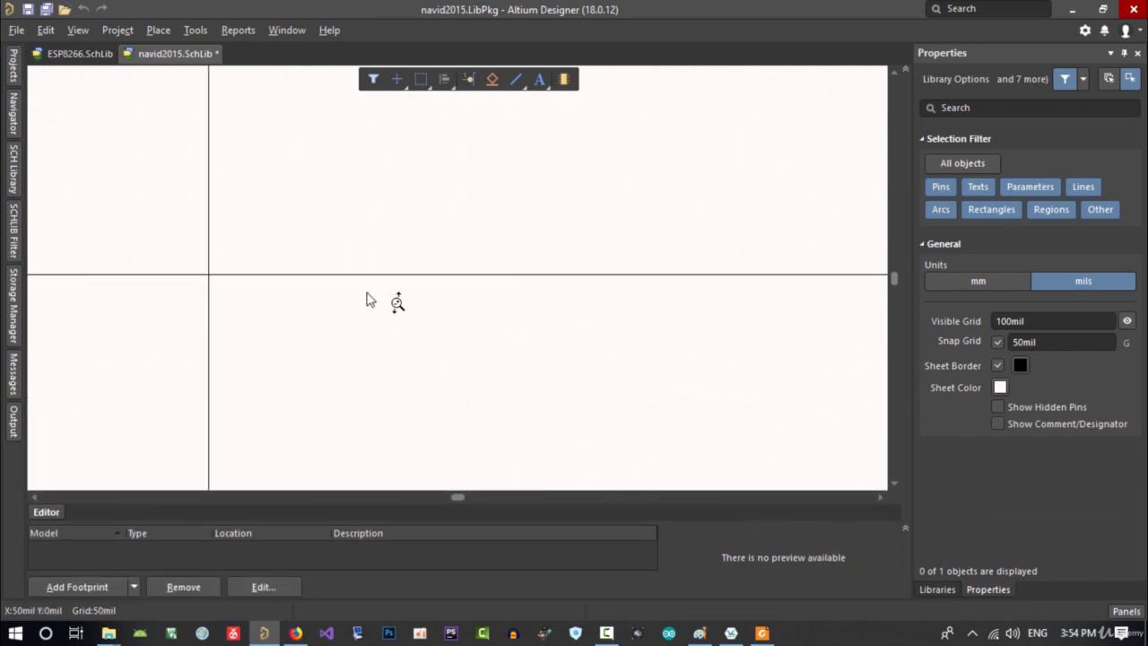
Step: Add a new component part to the ESP07 symbol
right_drag(346, 301, 431, 349)
middle_drag(430, 348, 431, 352)
right_drag(465, 353, 453, 325)
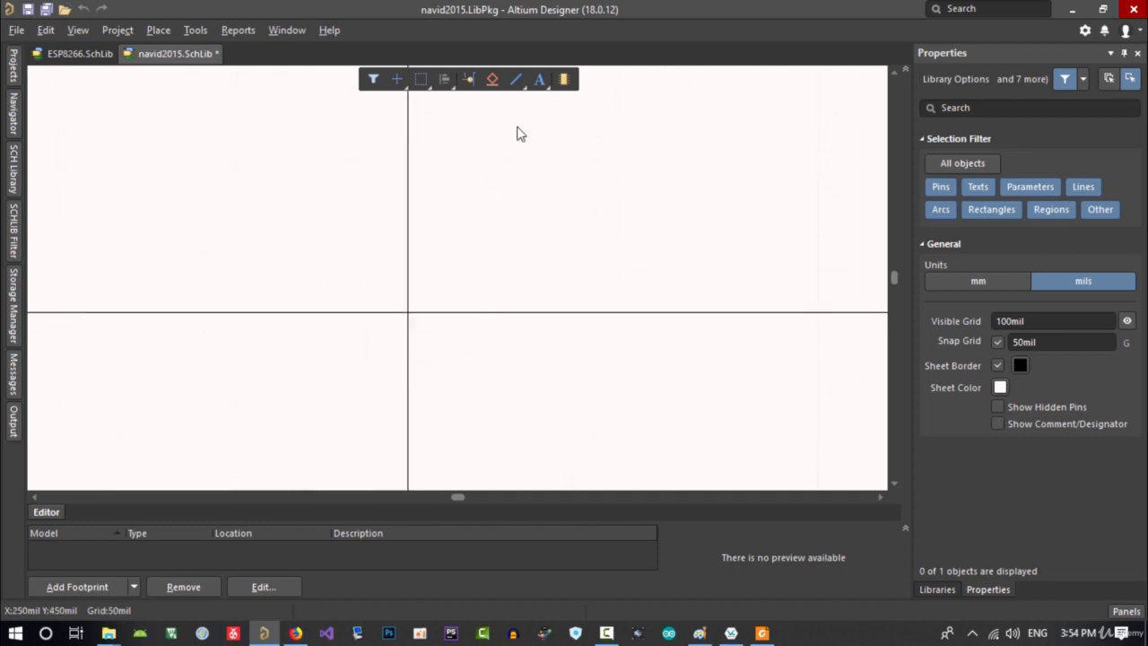
click(564, 79)
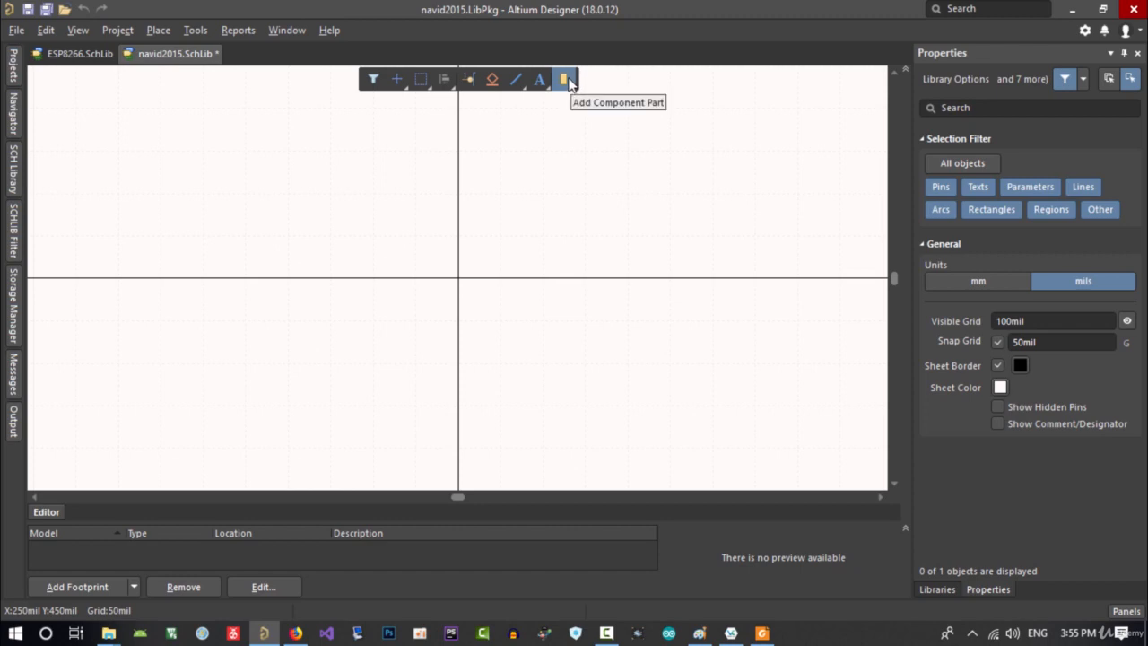
Step: Find ESP07 in the navid2015.SchLib component list and delete its Part B
click(14, 180)
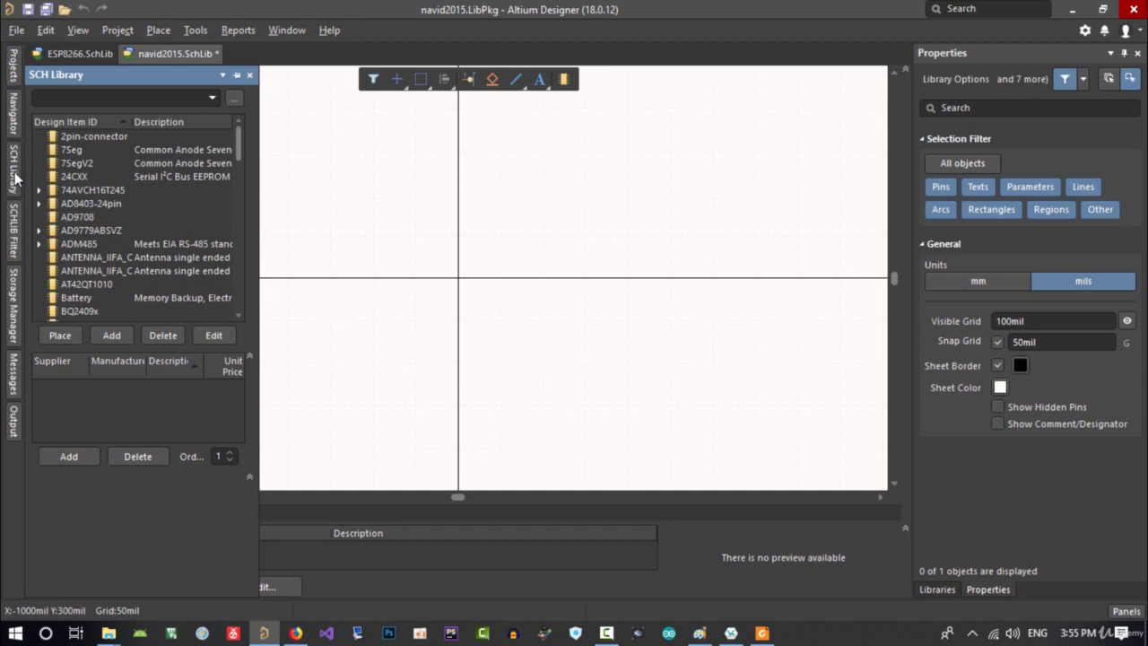
click(86, 221)
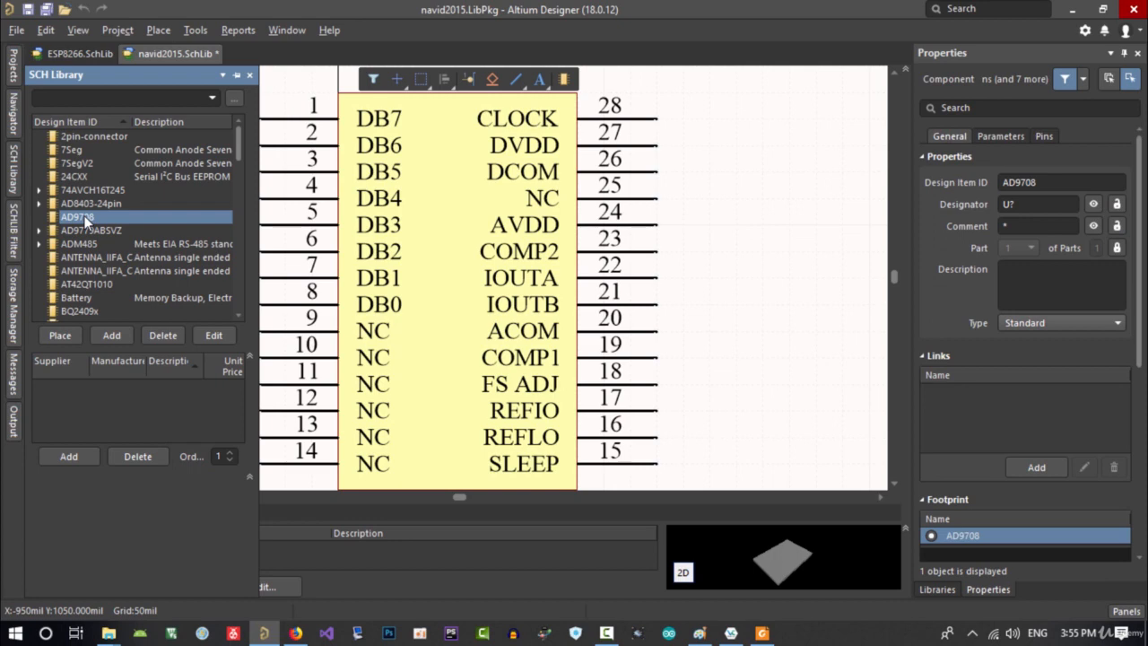
key(e)
scroll(87, 293, down, 2)
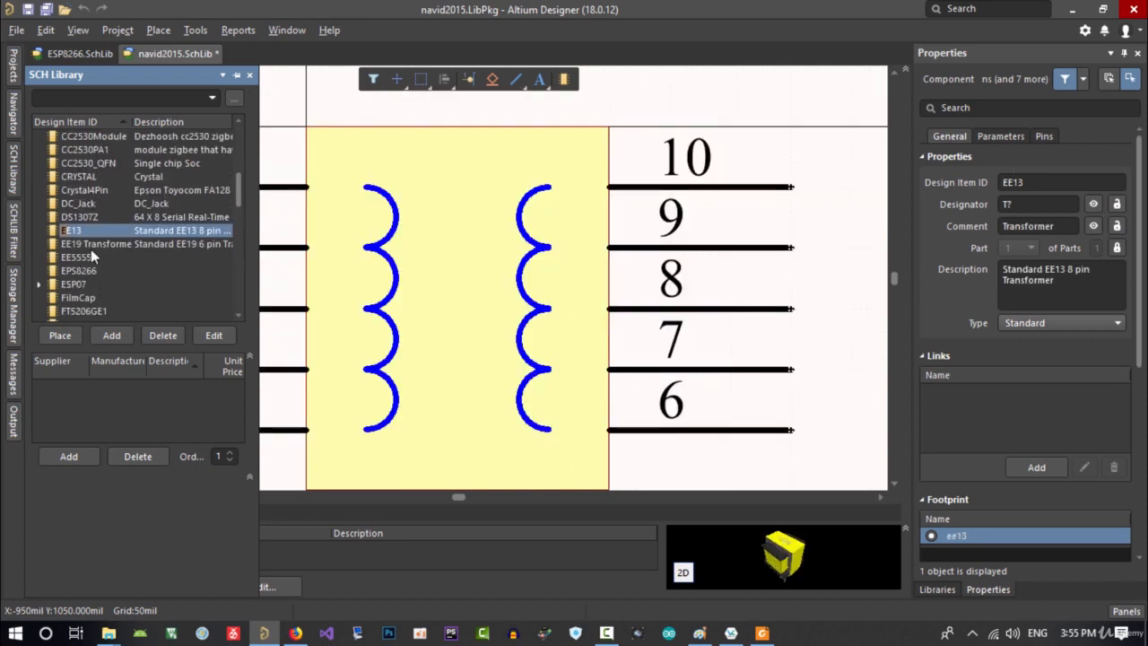
click(89, 283)
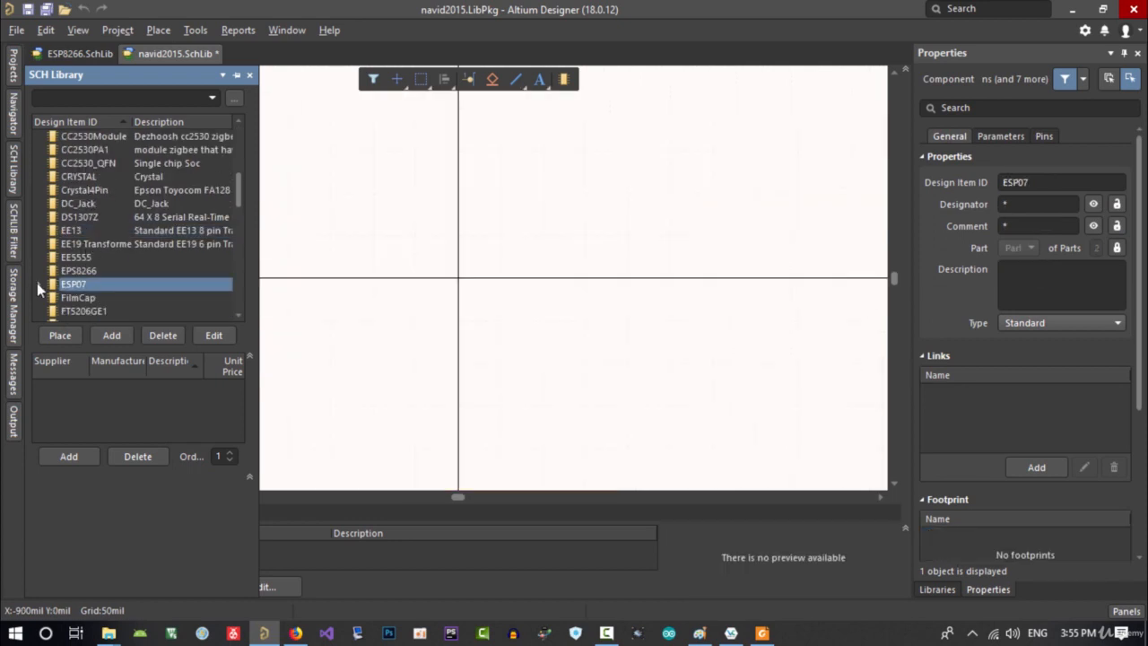
click(90, 310)
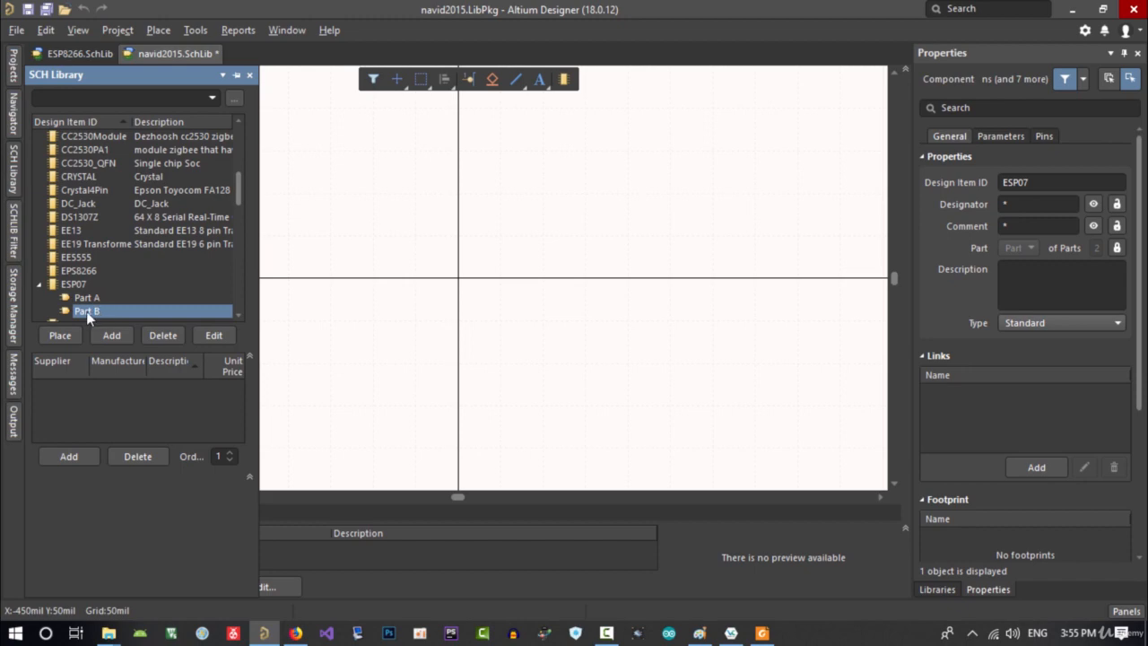
key(Delete)
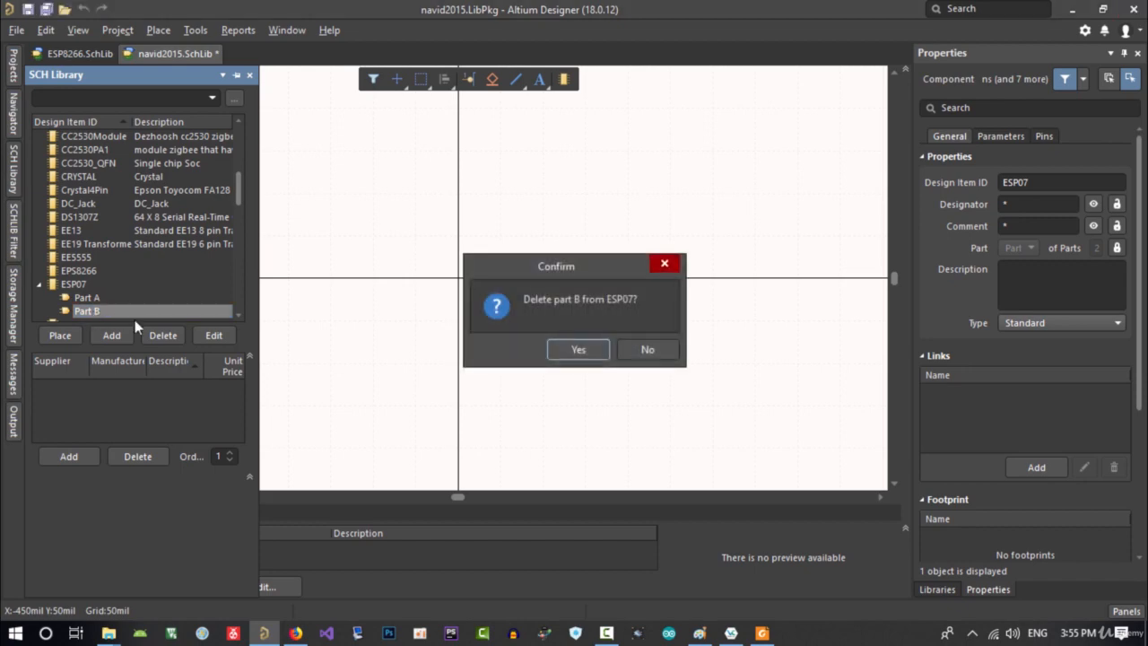
click(578, 350)
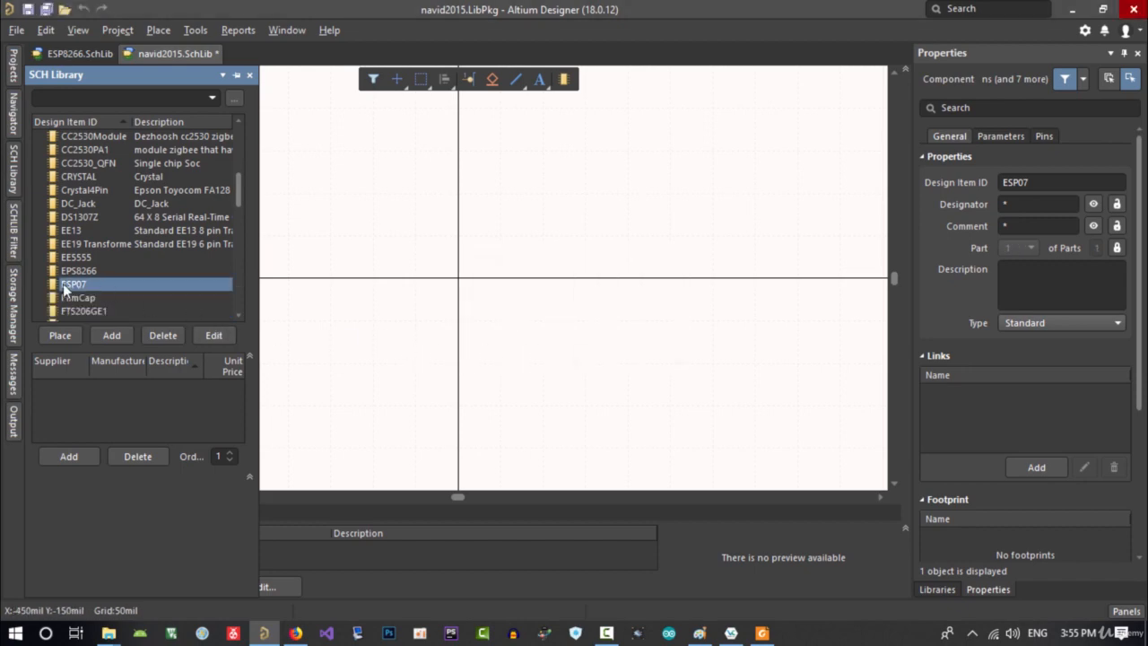
Step: Draw the ESP07 symbol body as a rectangle about 600 mil wide and 700 mil high, starting at the origin
right_drag(475, 191, 506, 221)
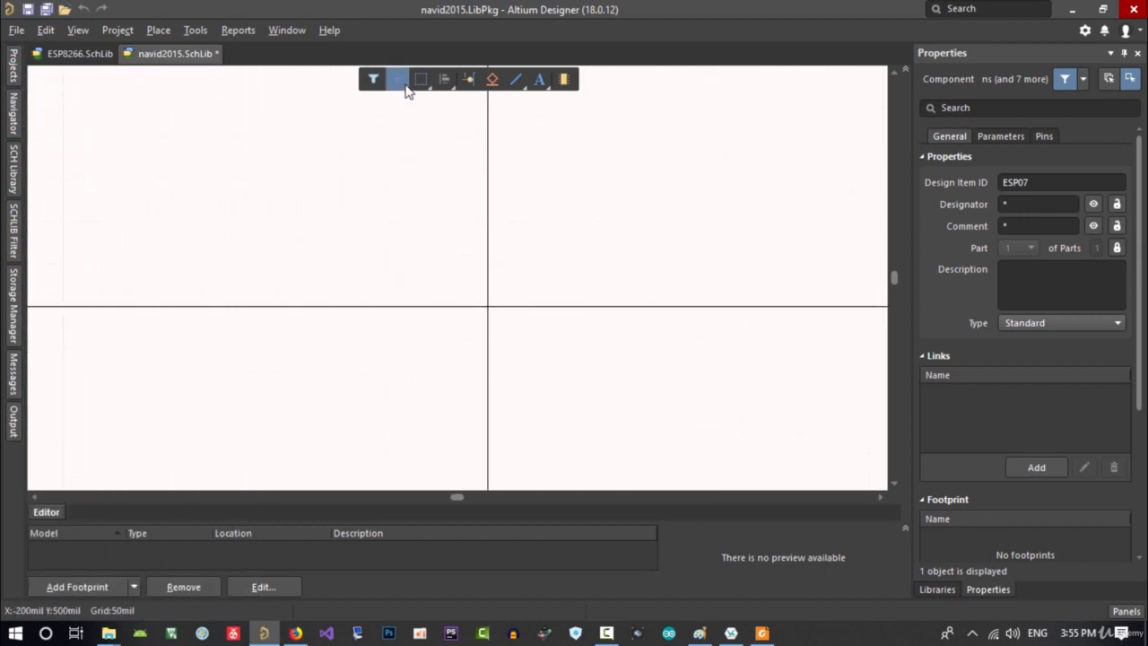
click(515, 79)
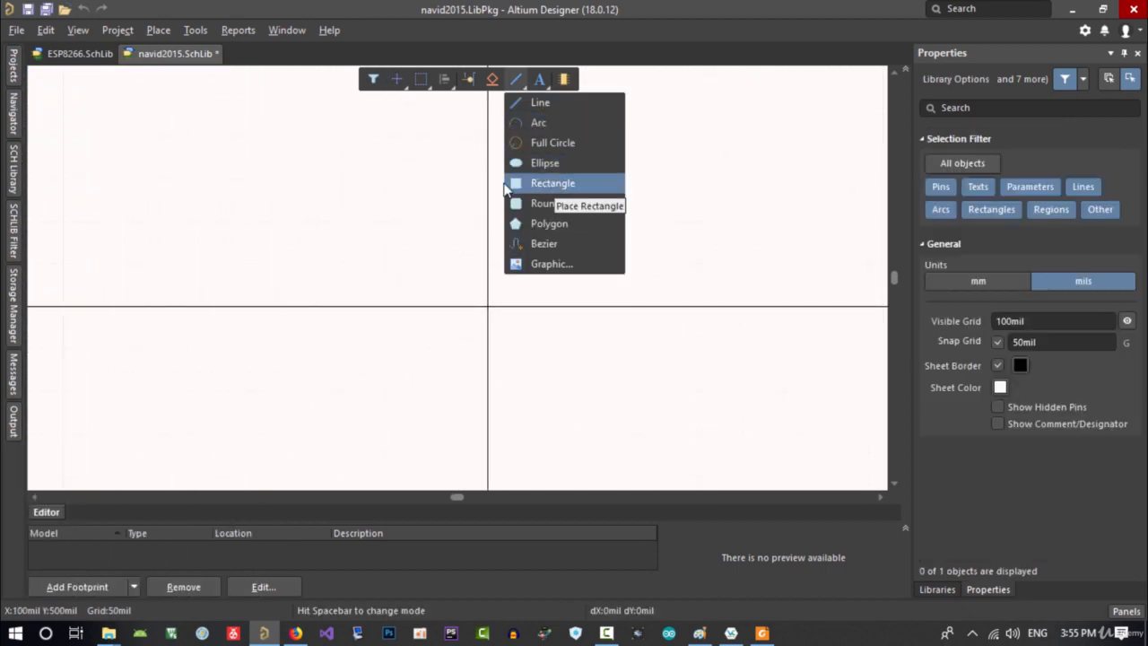
click(562, 186)
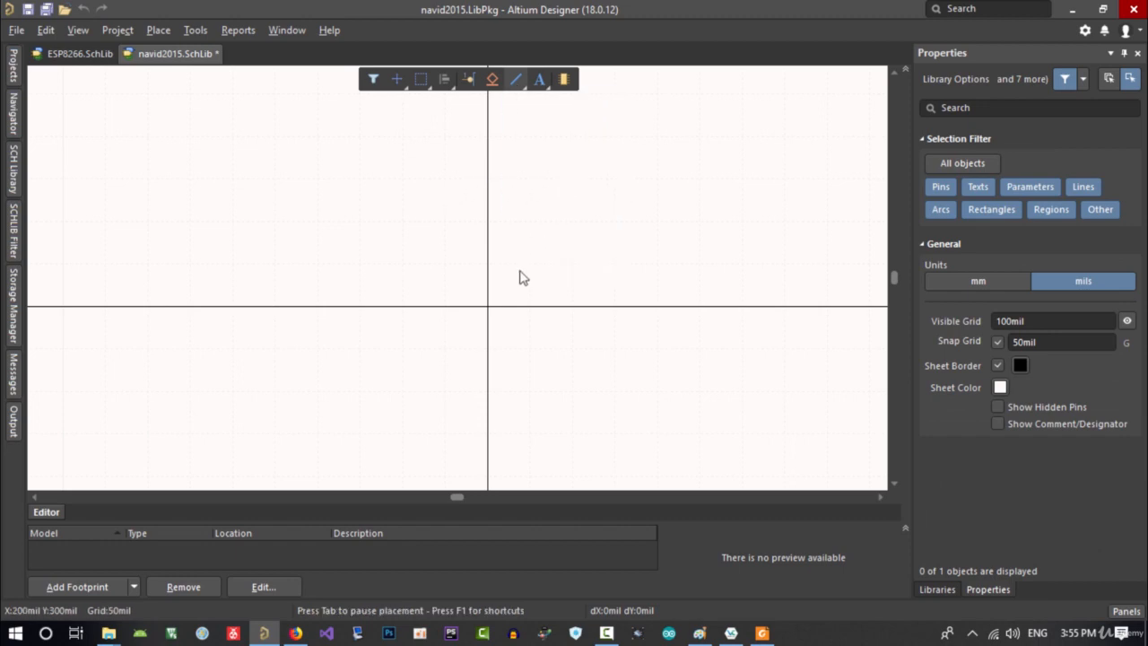
click(489, 307)
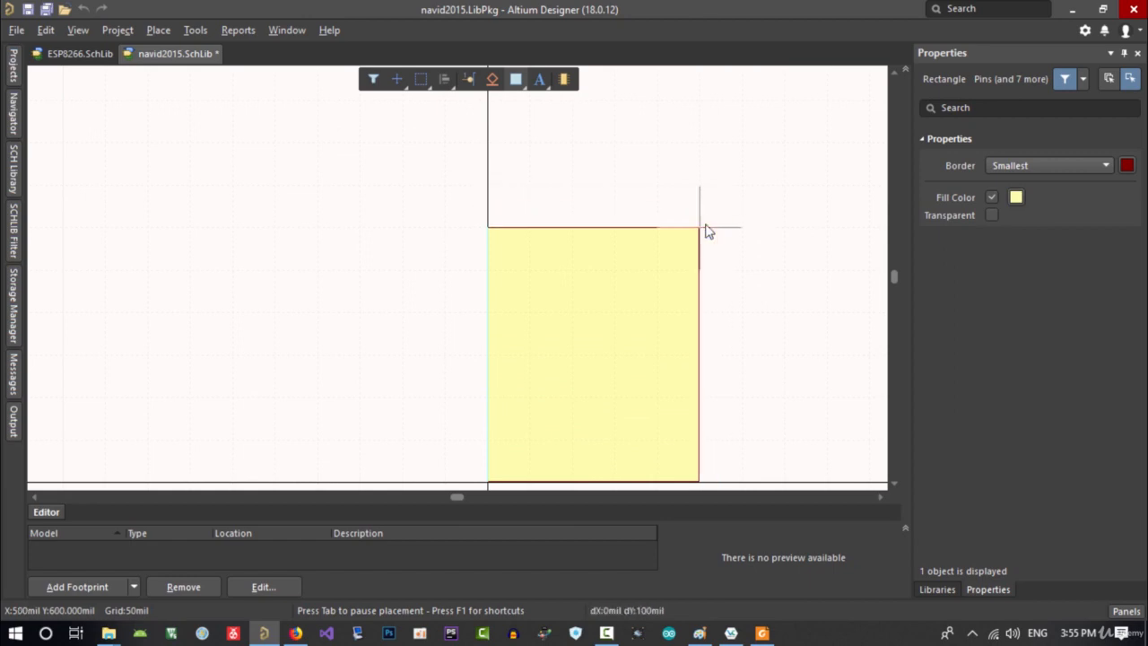
click(742, 186)
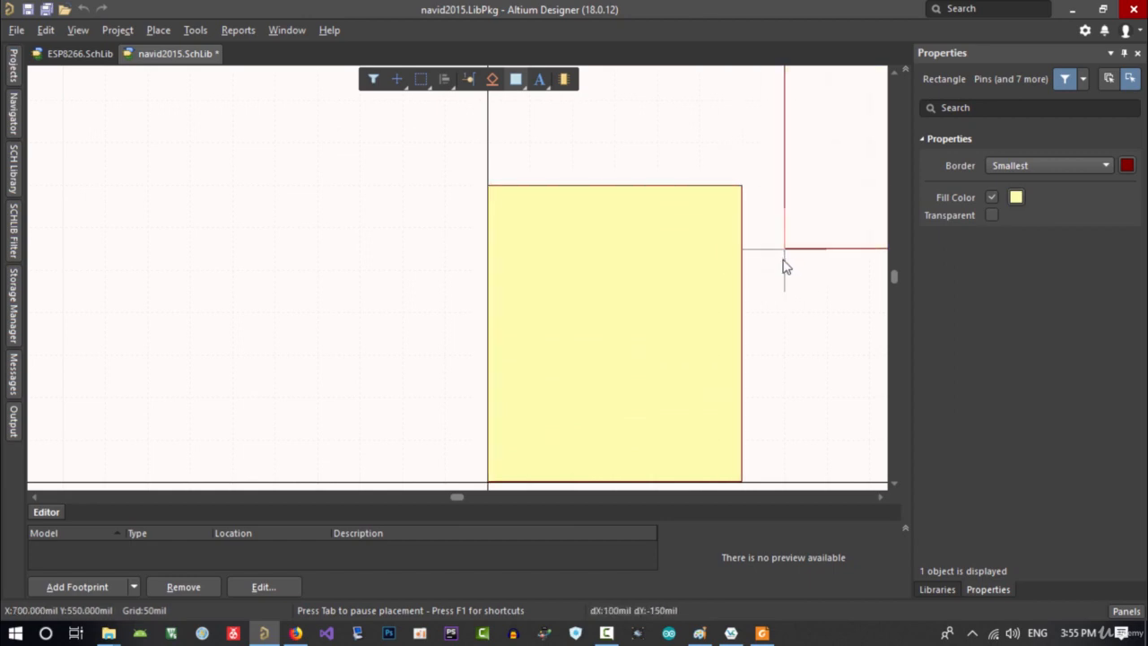
right_click(783, 266)
middle_drag(735, 282, 734, 307)
right_drag(760, 336, 635, 325)
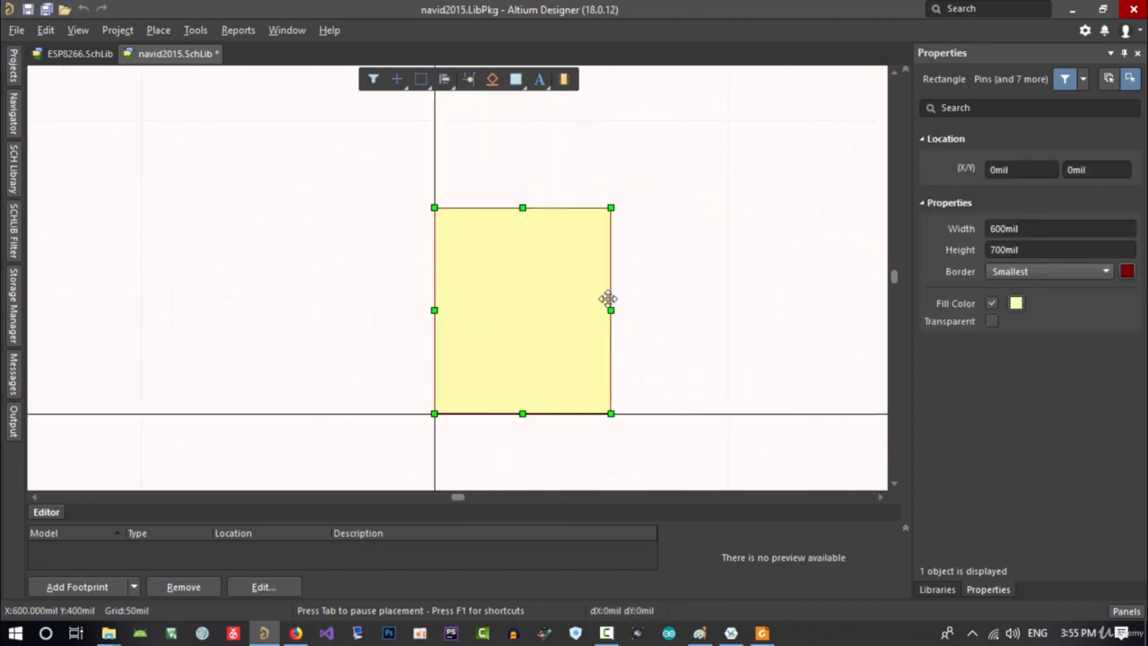
middle_drag(626, 338, 625, 332)
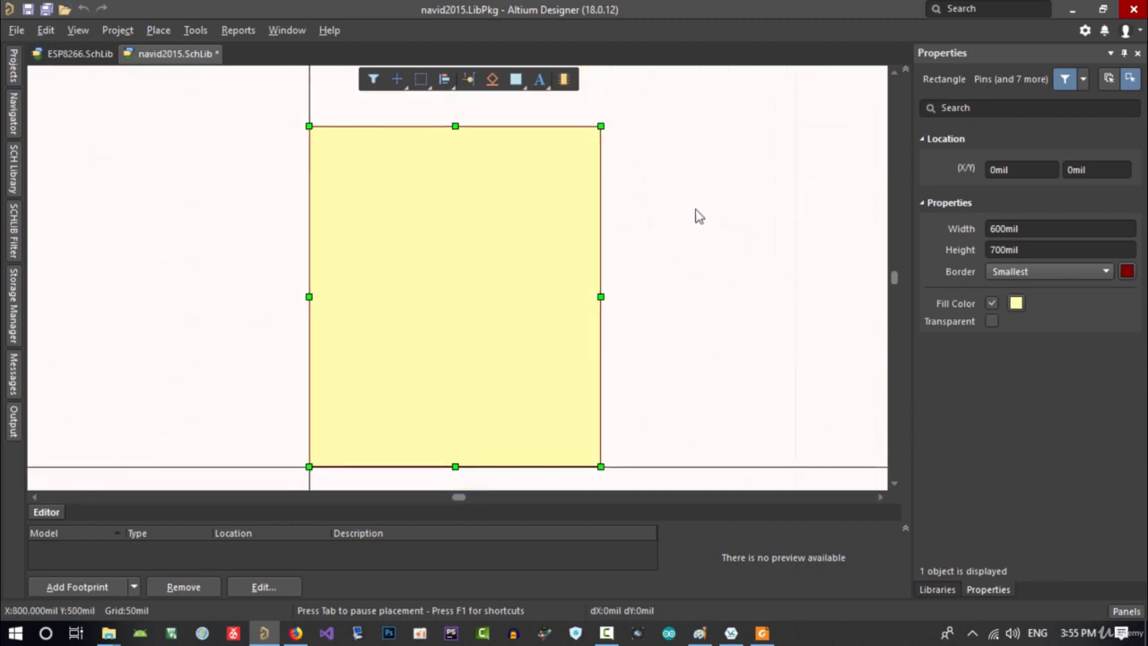
Step: Set the schematic graphical editing cursor type to Large Cursor 90 in the preferences and apply it
click(17, 32)
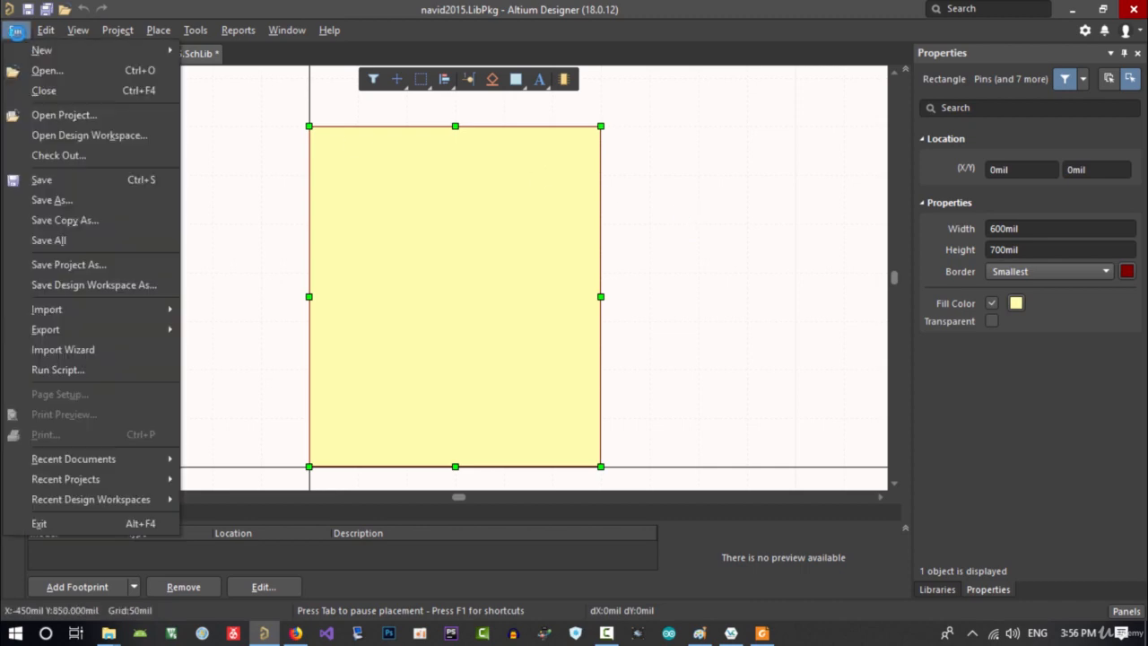
right_click(254, 301)
click(312, 485)
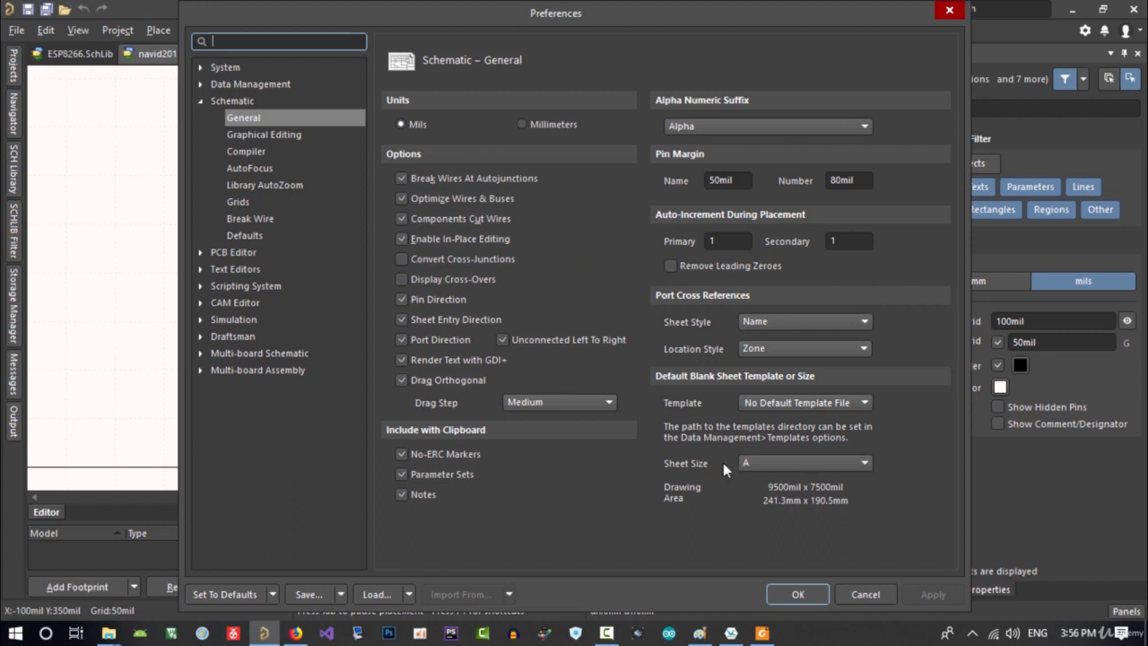
click(285, 134)
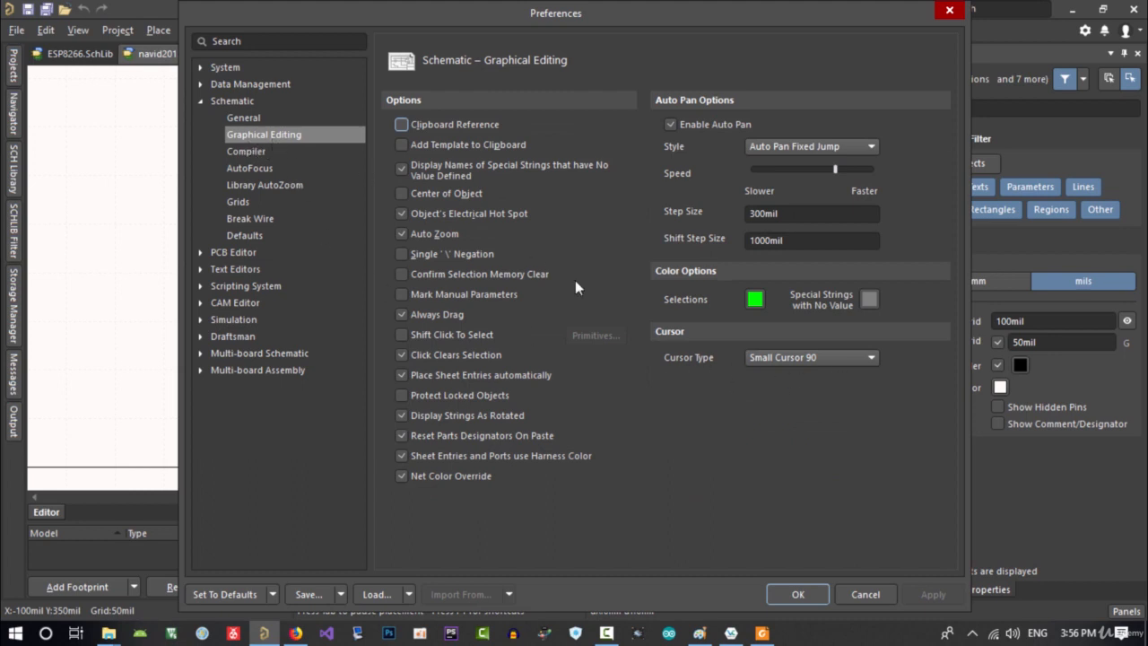
click(802, 359)
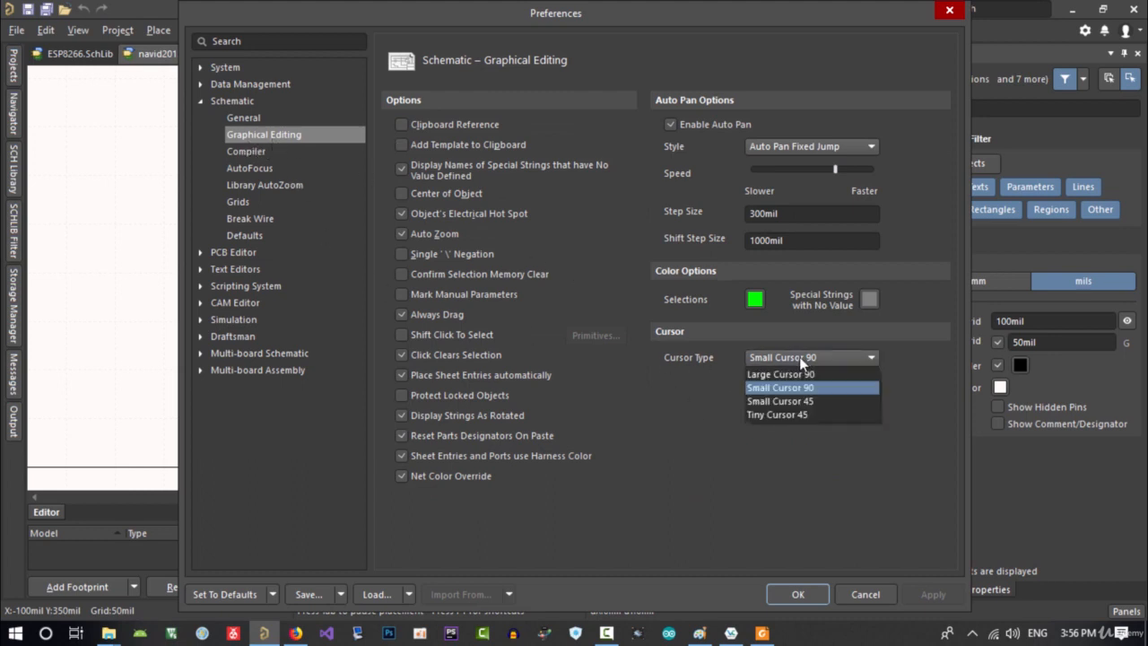
click(818, 373)
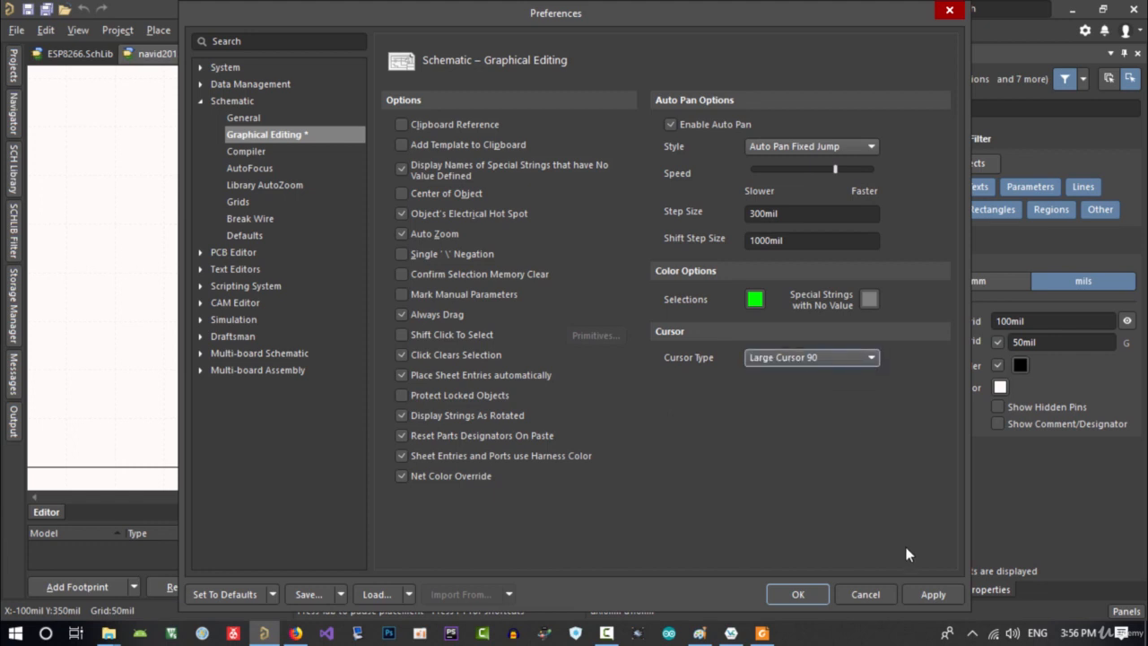
click(927, 593)
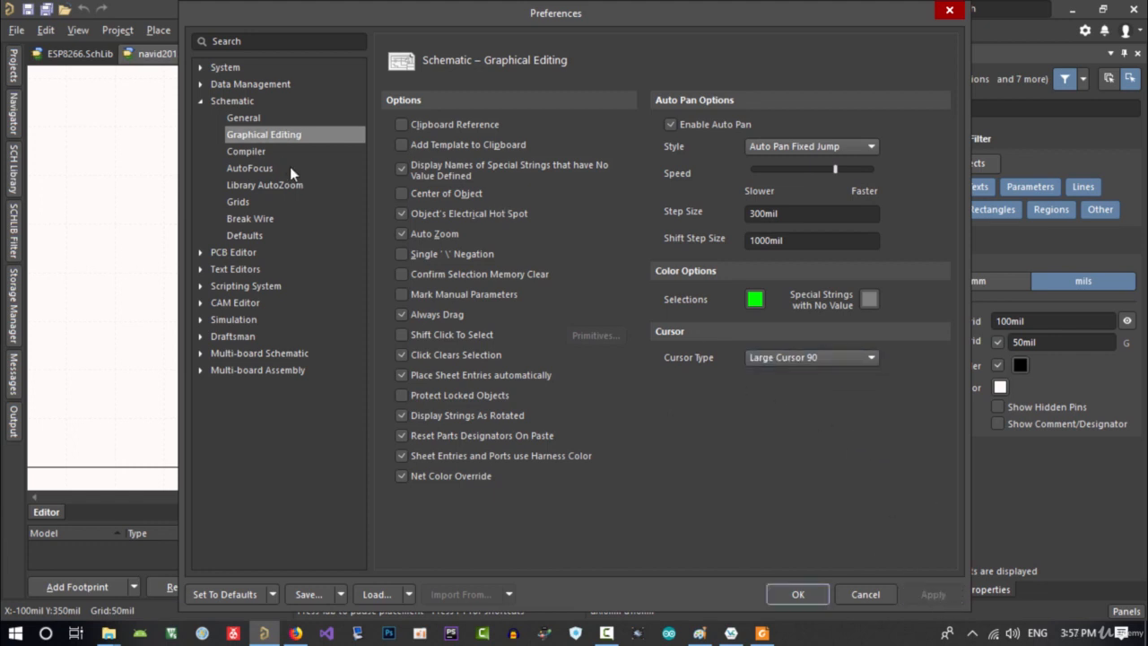
Step: Set the schematic grid color to black and apply the preferences
click(239, 203)
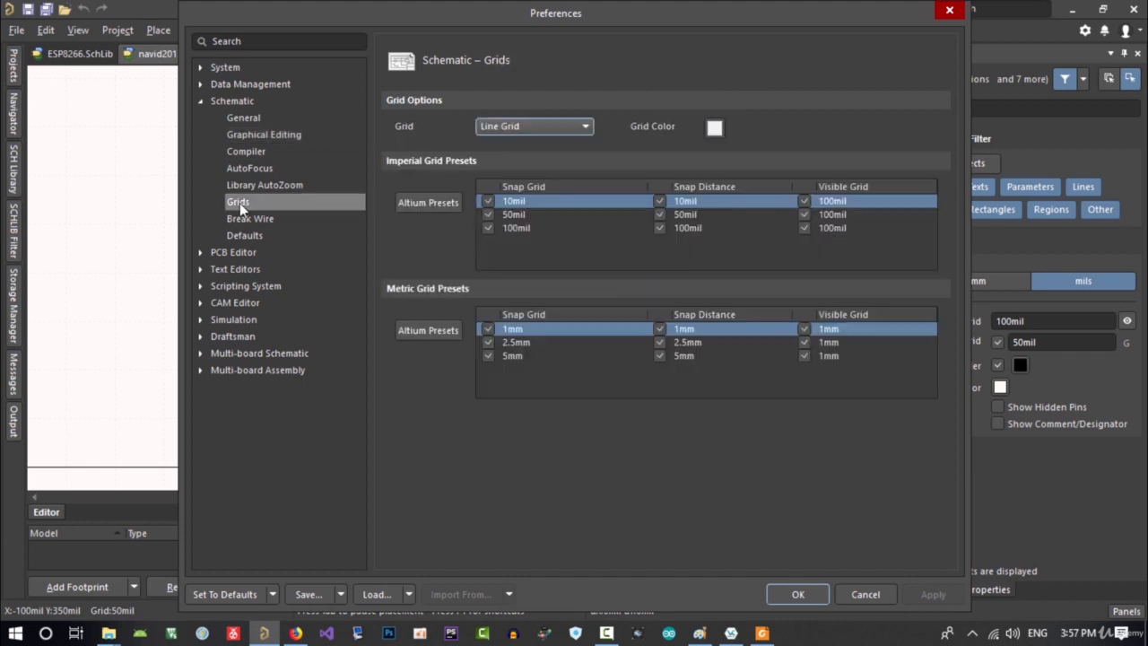
click(714, 128)
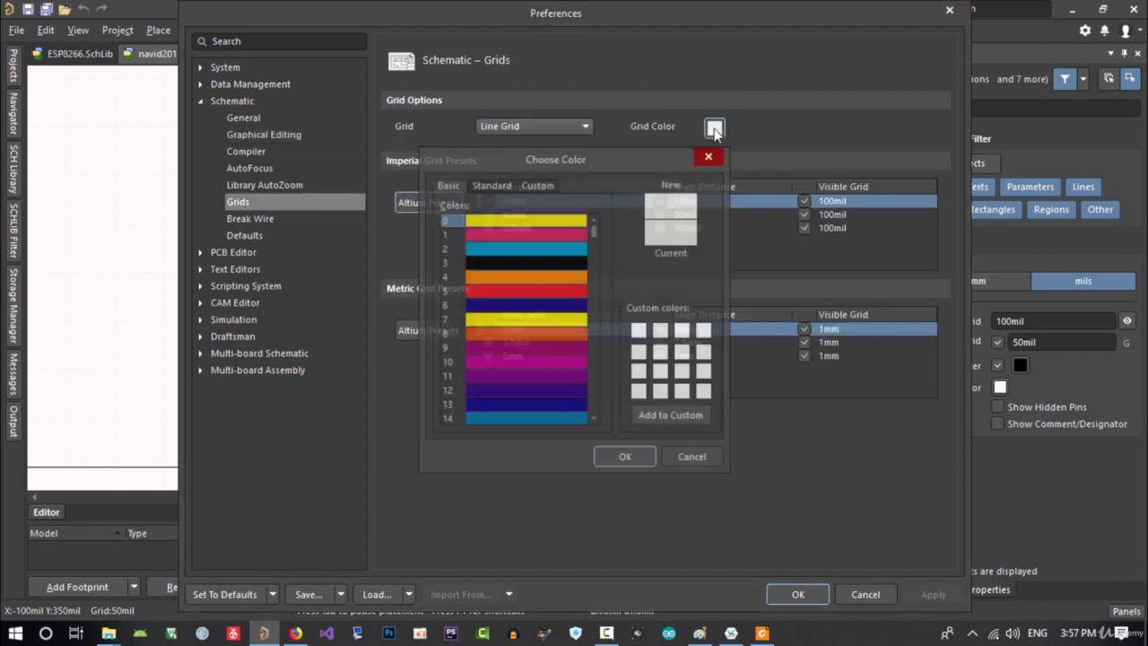
click(558, 263)
click(623, 458)
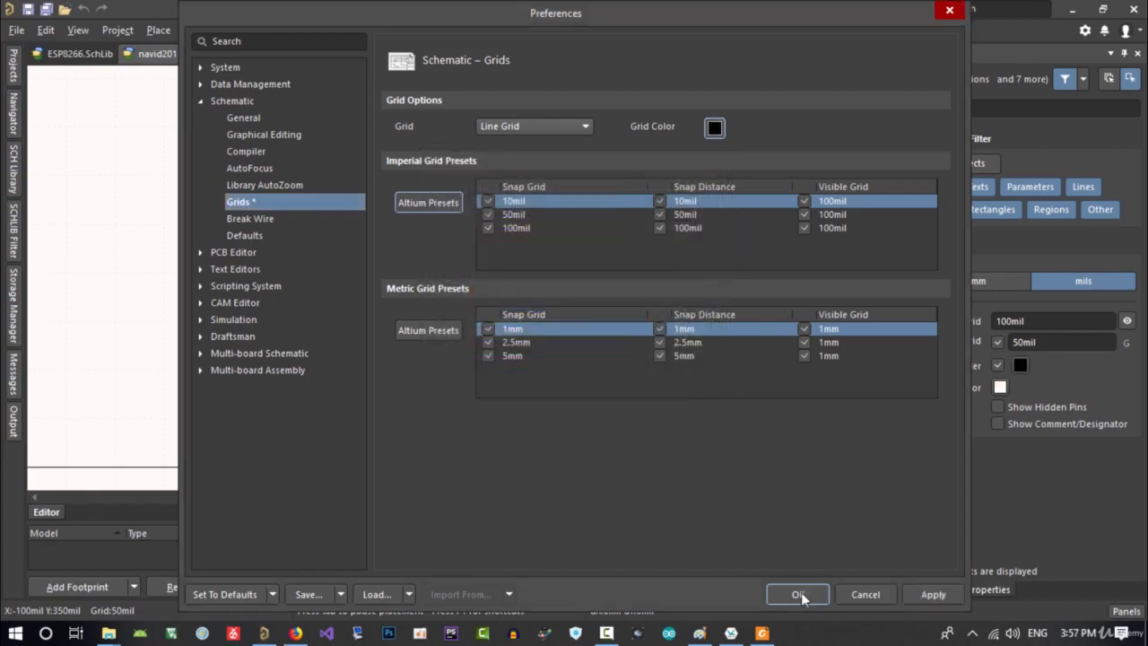
click(937, 594)
click(798, 594)
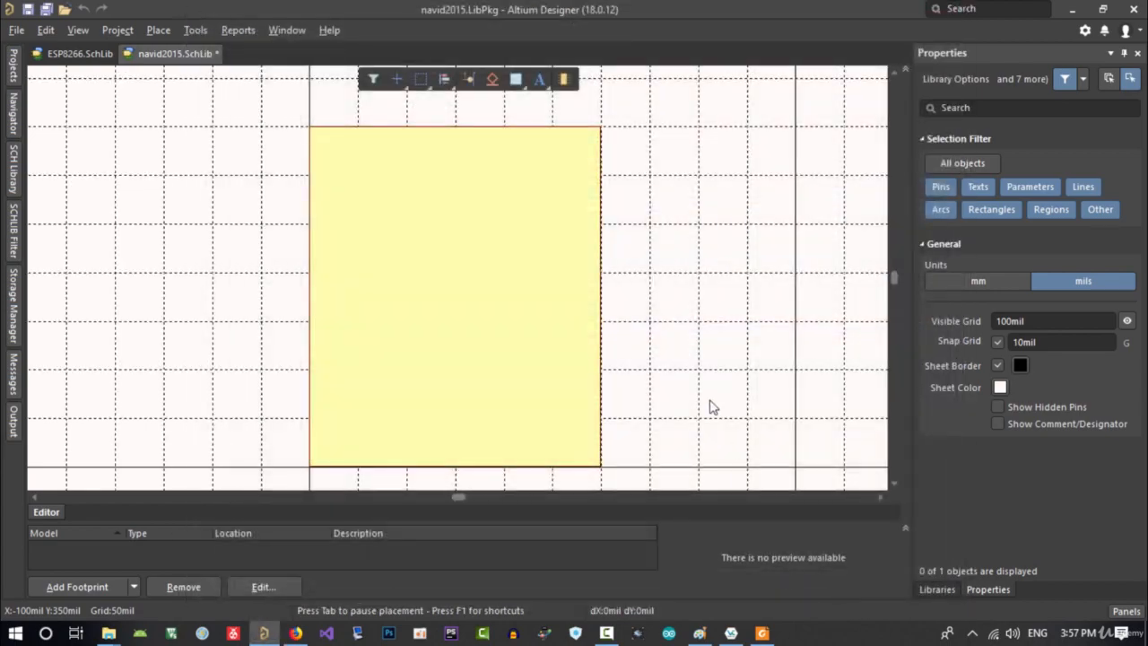
Step: Change the schematic grid color to a dark grey from the standard colors and accept the preferences
ctrl+scroll(673, 308, down, 3)
ctrl+scroll(676, 311, up, 3)
scroll(654, 303, right, 2)
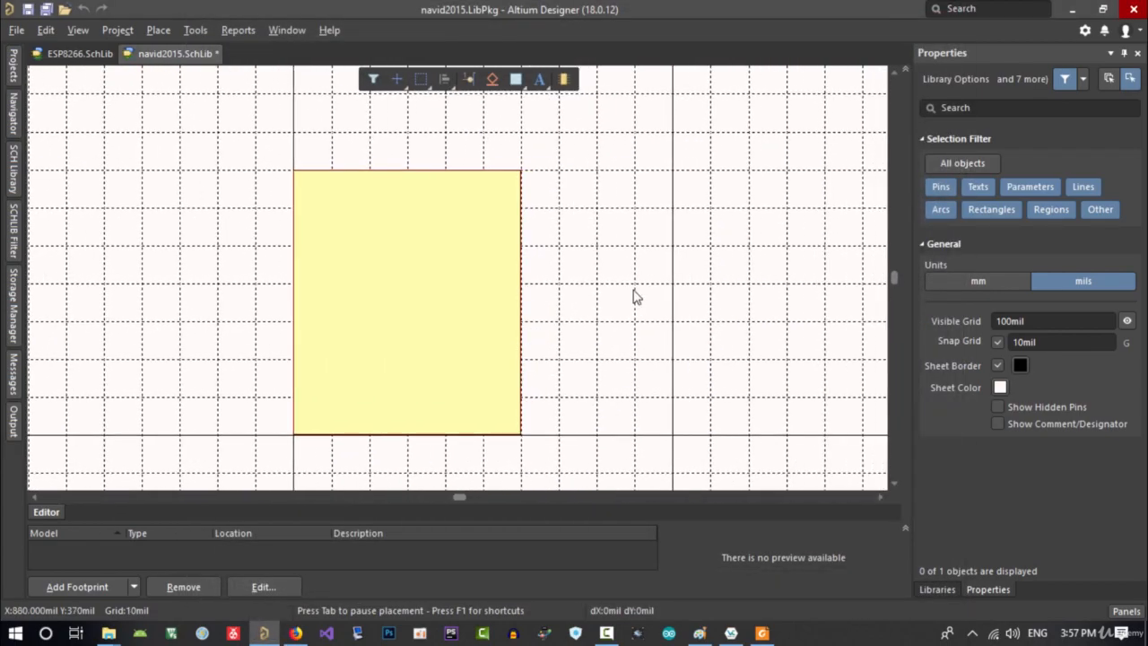
ctrl+scroll(576, 302, up, 1)
ctrl+scroll(558, 303, down, 1)
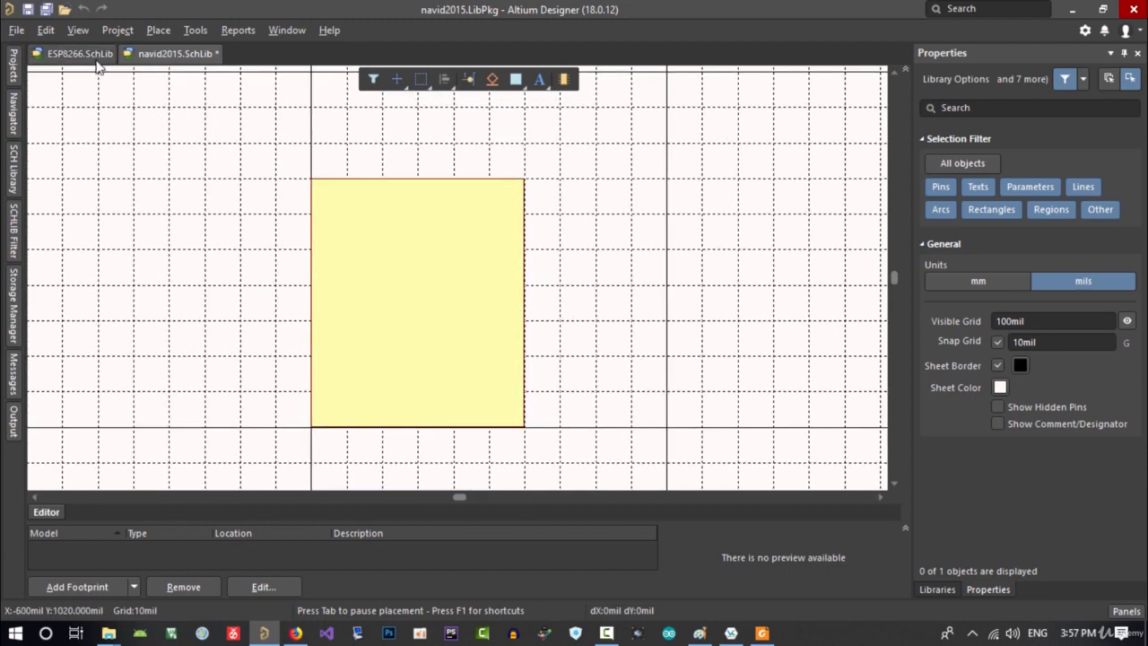
right_click(179, 231)
click(242, 411)
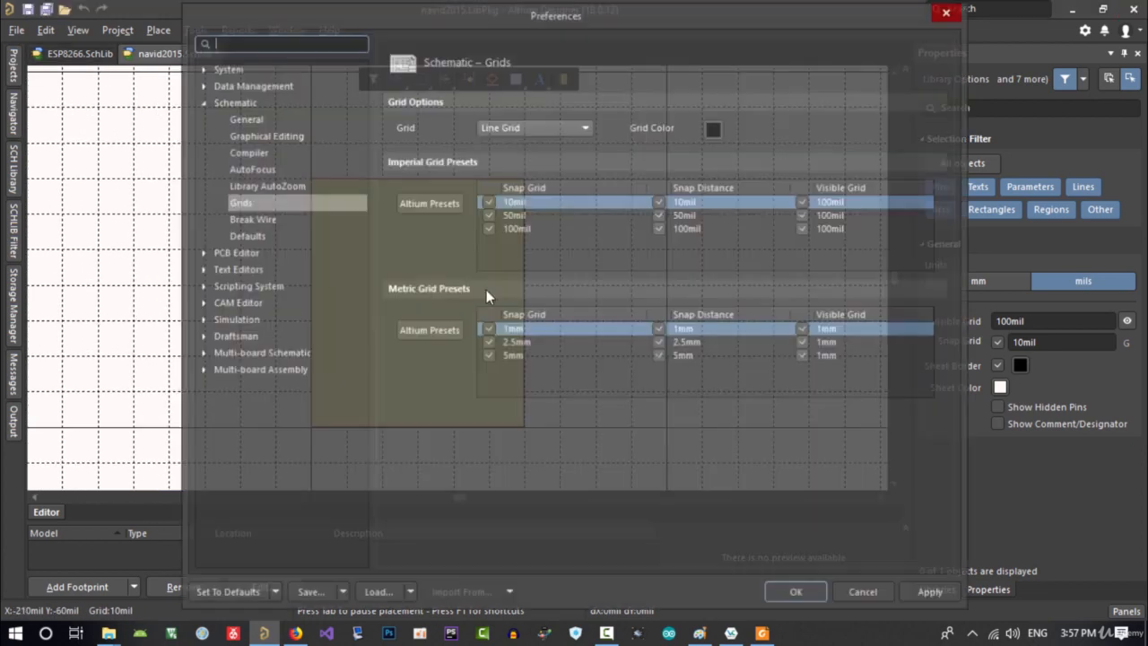
click(714, 127)
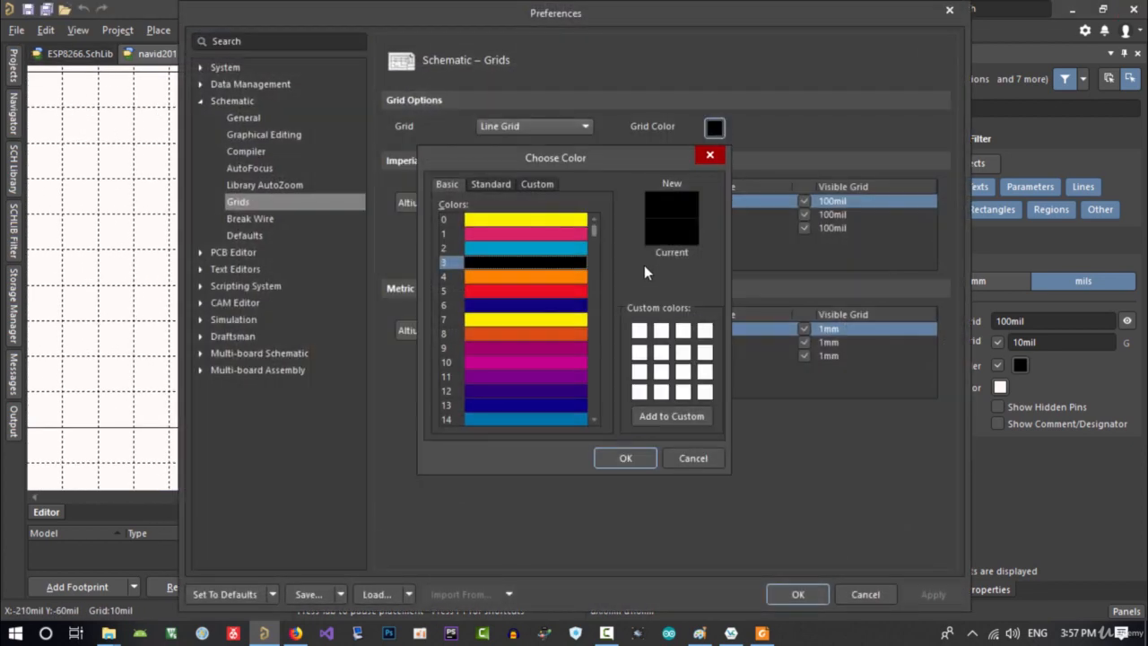
click(491, 183)
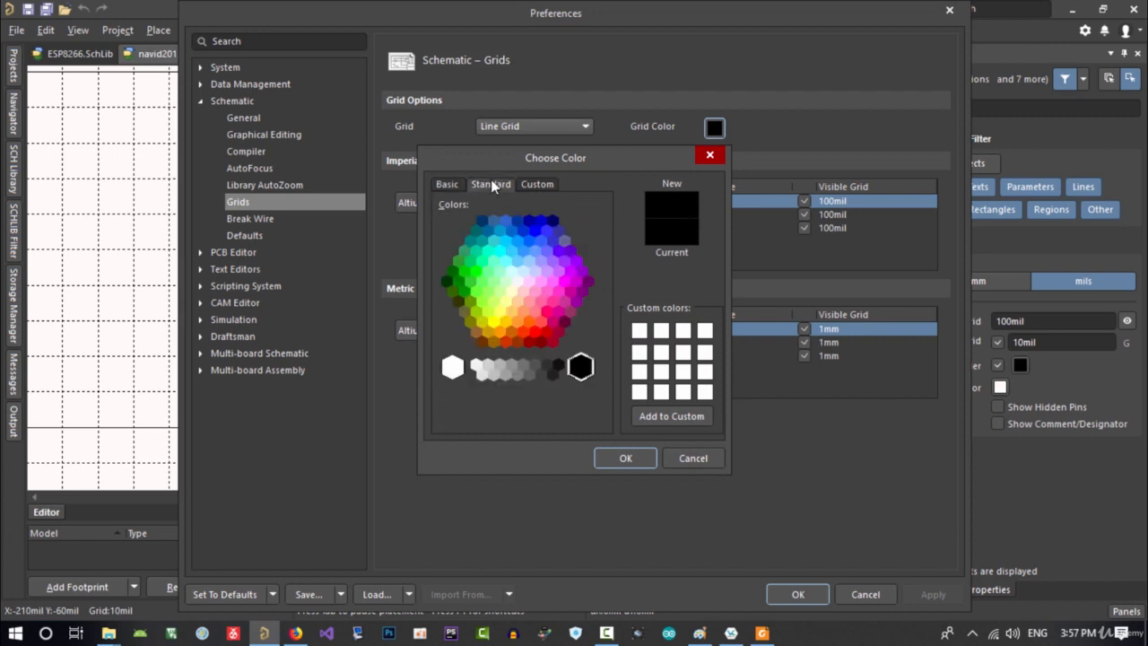
click(535, 366)
click(544, 374)
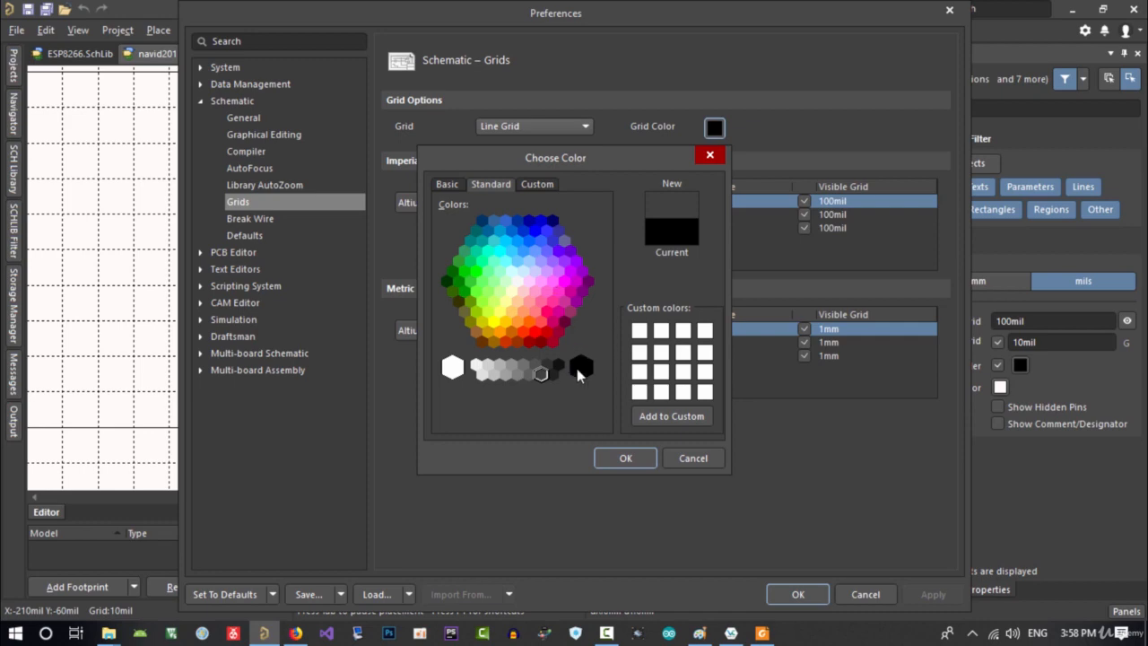
click(619, 459)
click(793, 593)
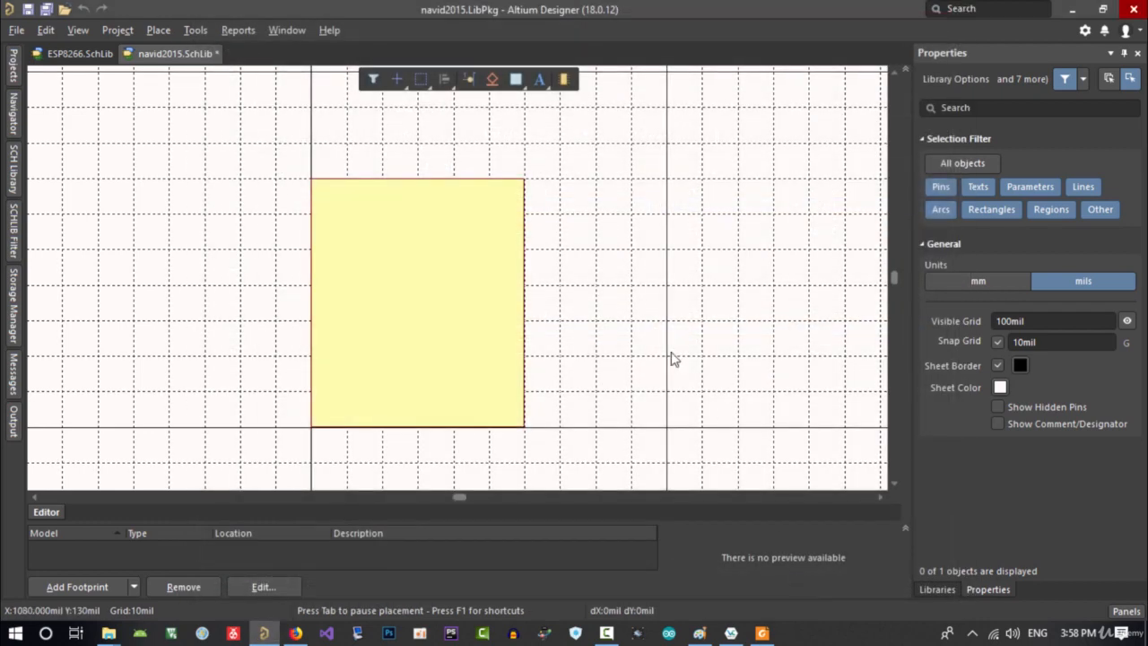
Step: Change the schematic grid color to a medium grey from the standard colors and accept the preferences
right_click(633, 215)
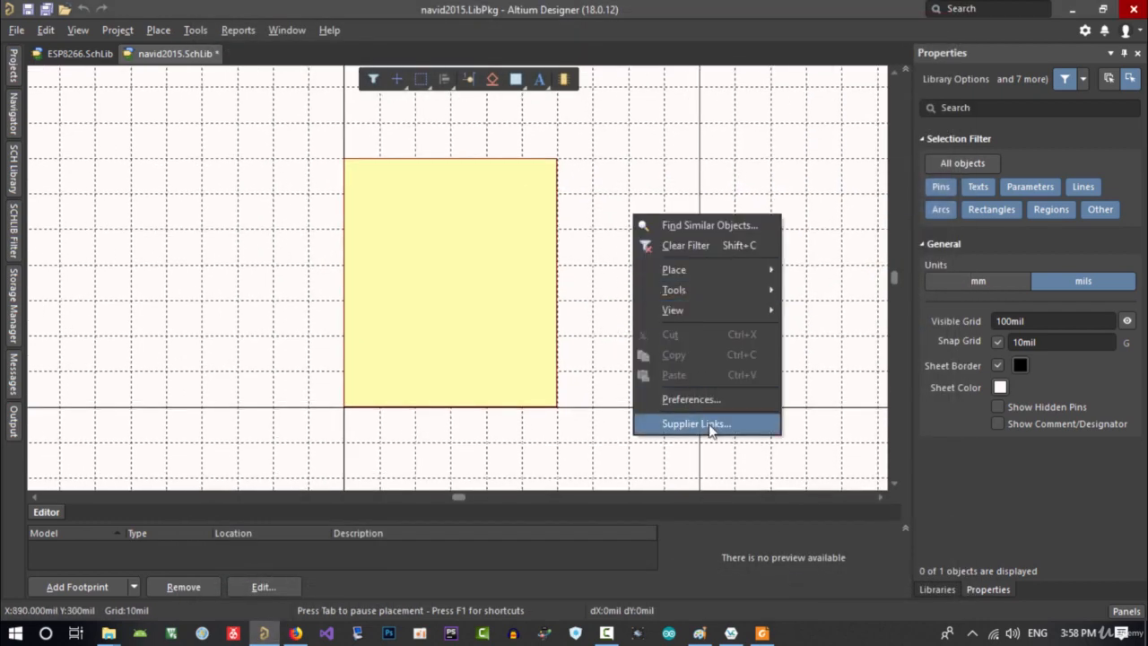
click(714, 400)
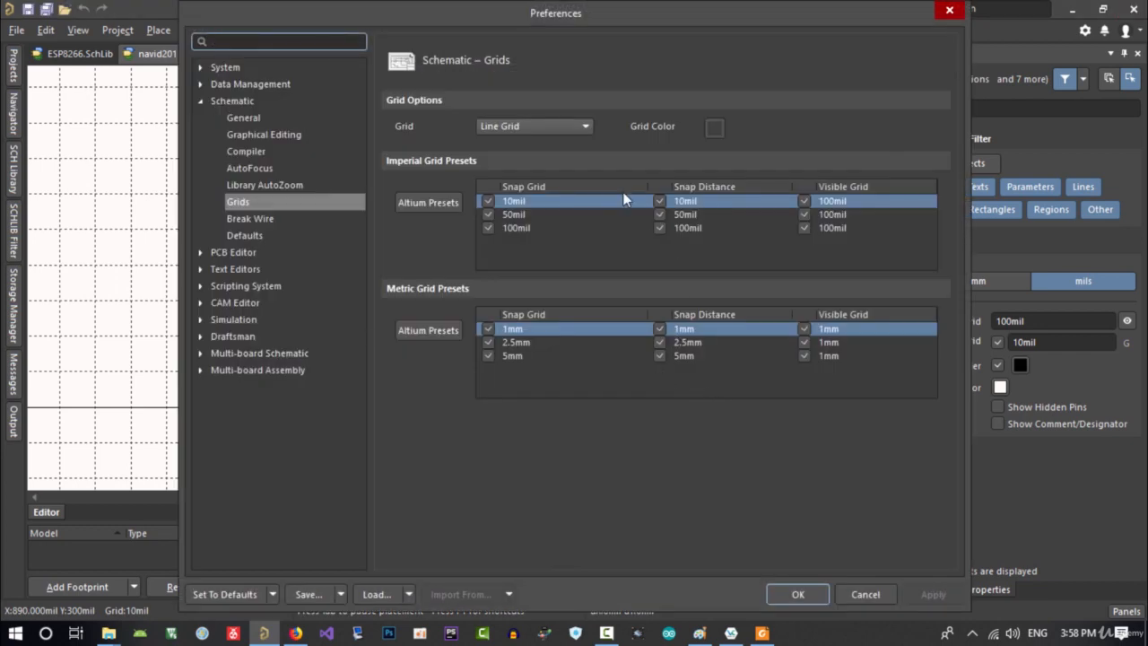
click(715, 128)
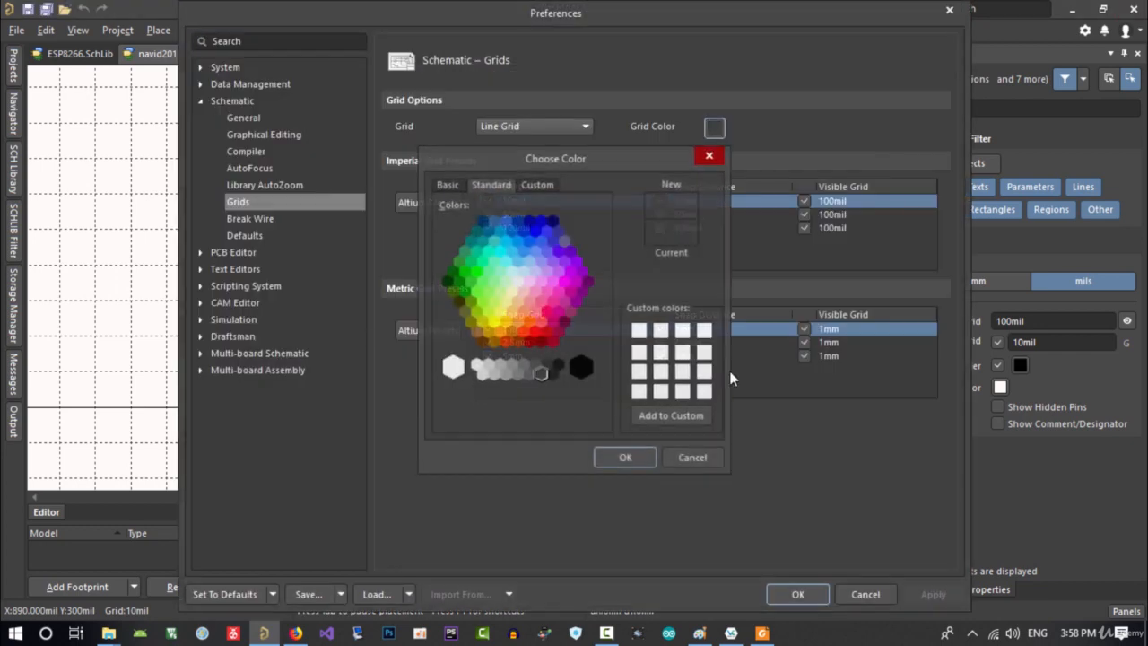
click(536, 369)
click(523, 364)
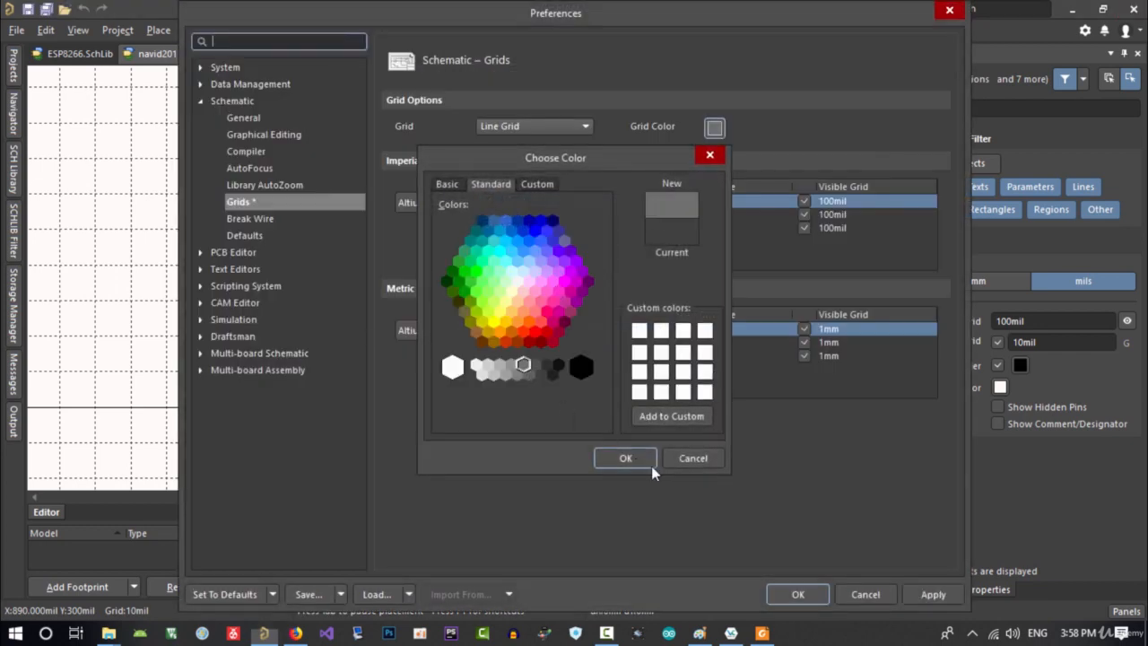
click(651, 467)
click(803, 594)
right_drag(643, 346, 606, 294)
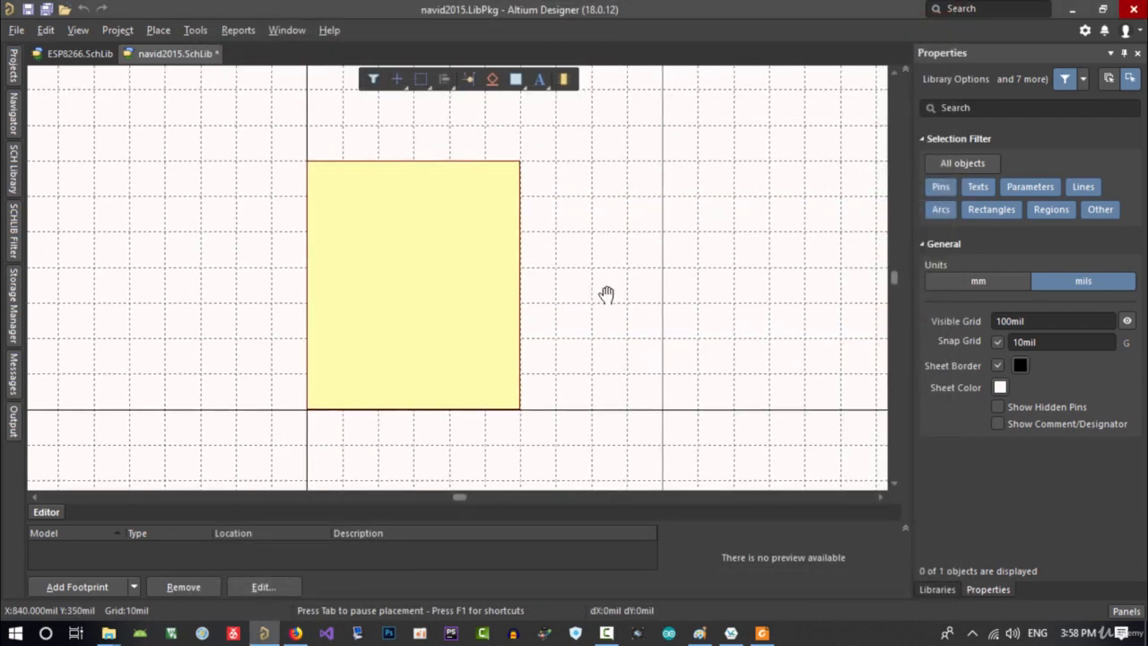
click(524, 310)
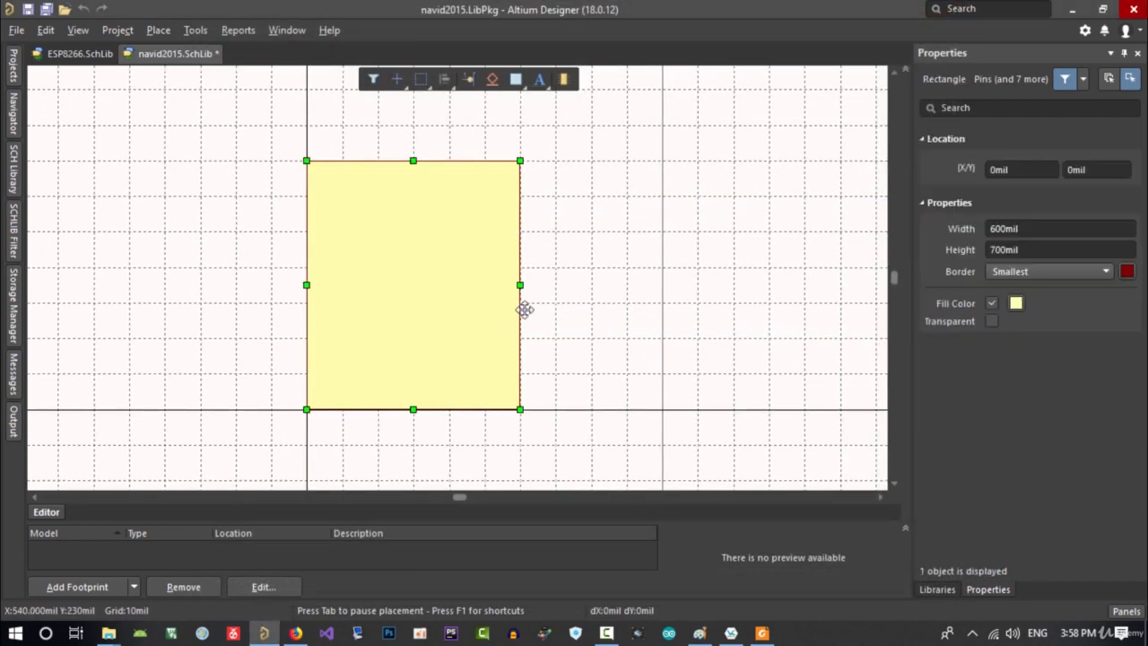
click(582, 359)
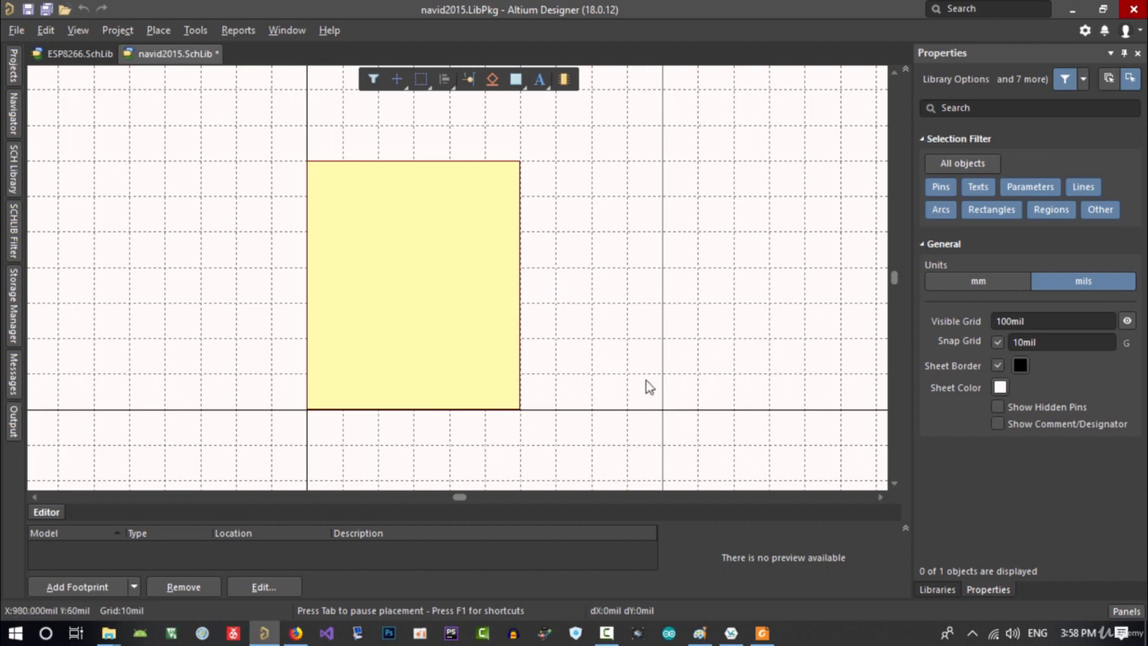
shift+scroll(520, 276, left, 2)
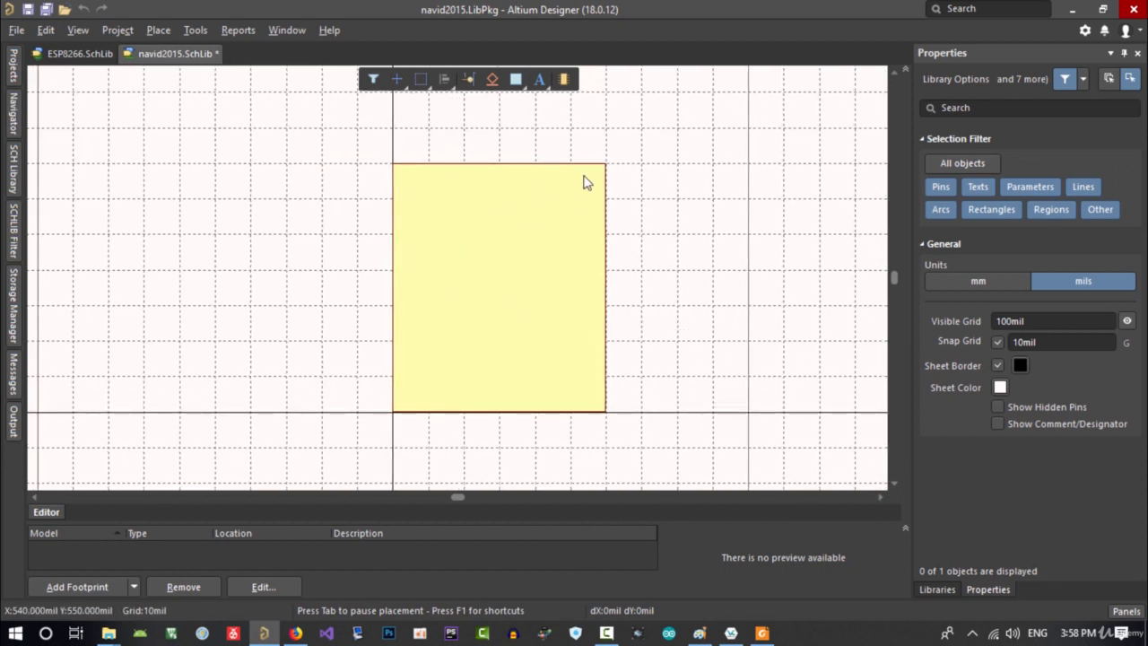
Step: Try out pin placement on different snap grids without placing a pin, and set the snap grid to 100 mil
click(469, 80)
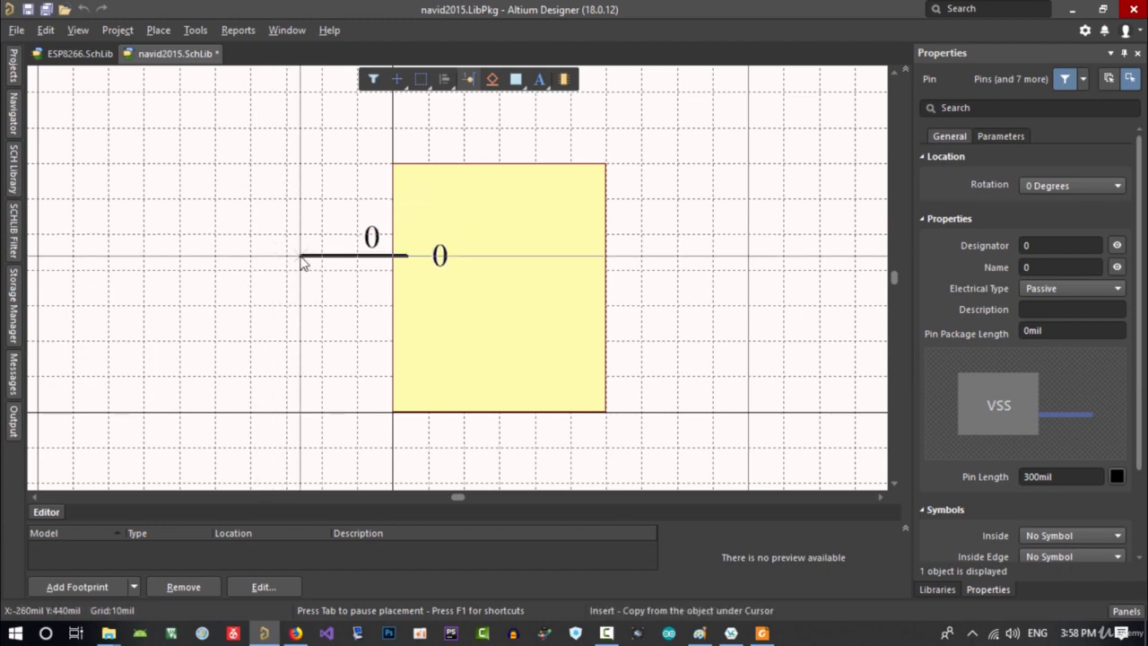
key(Escape)
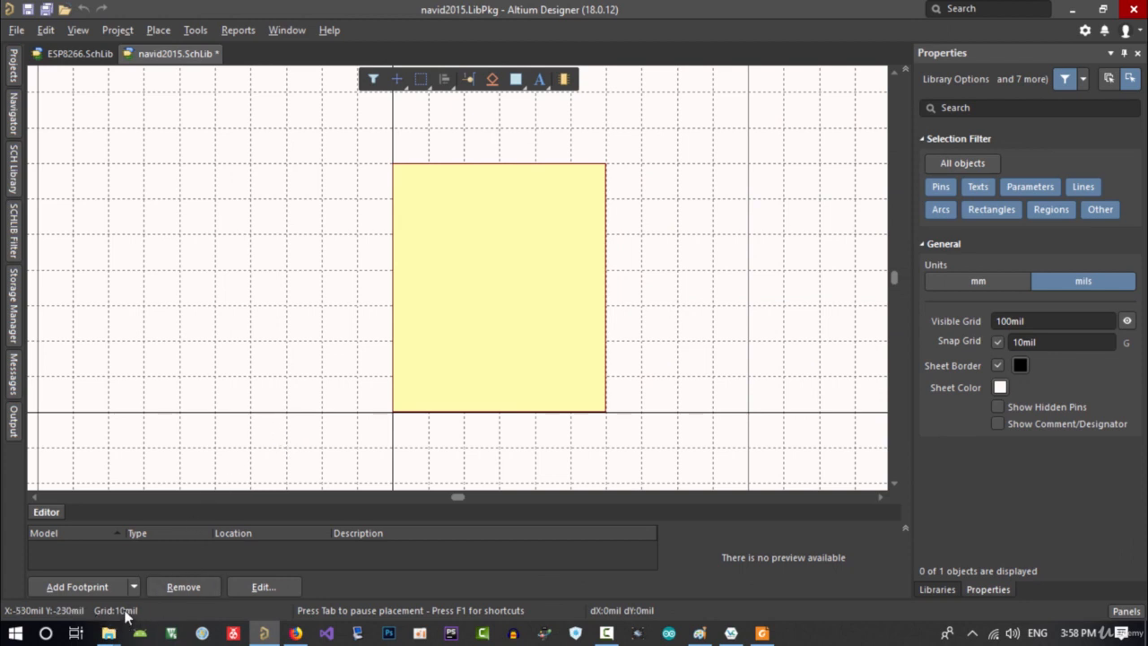
click(468, 79)
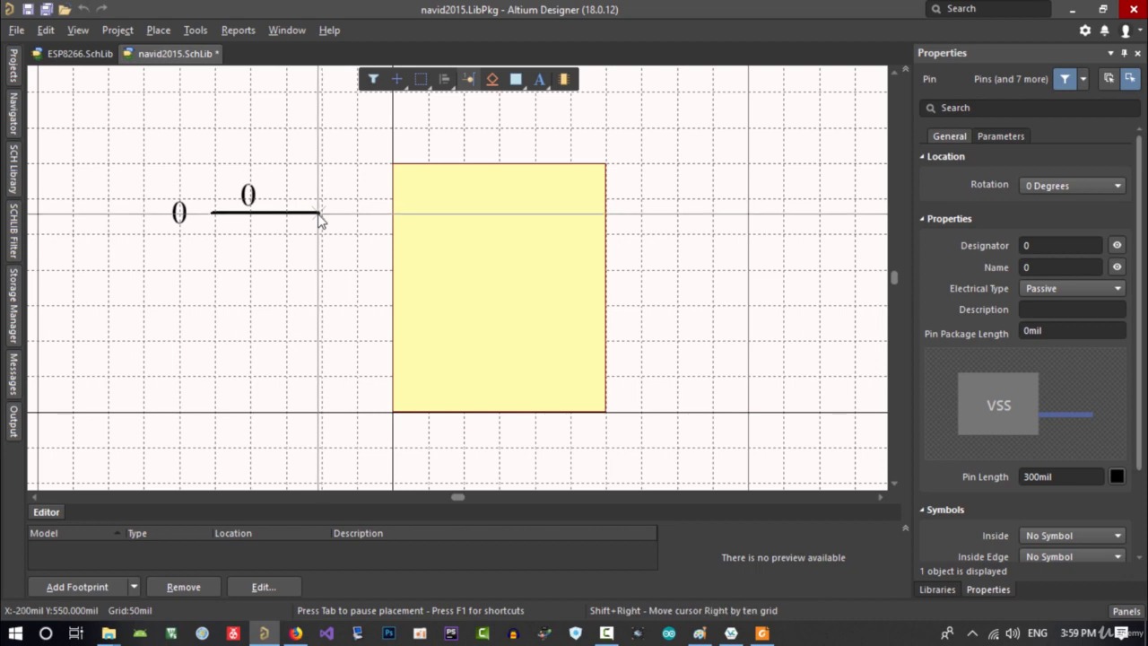
key(g)
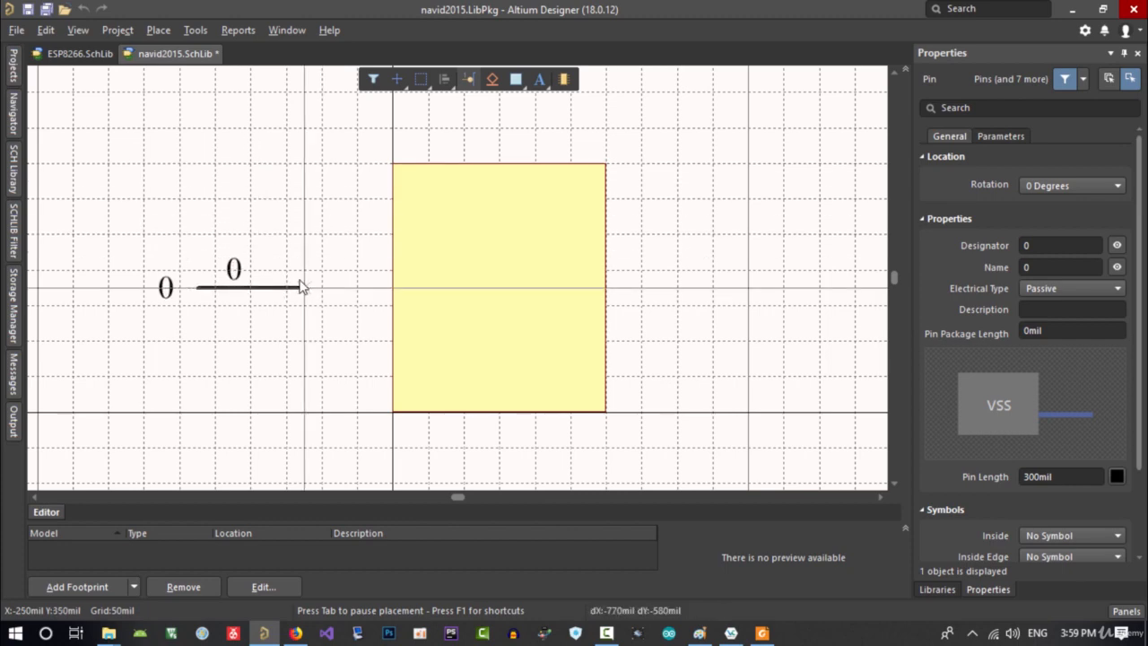
key(Escape)
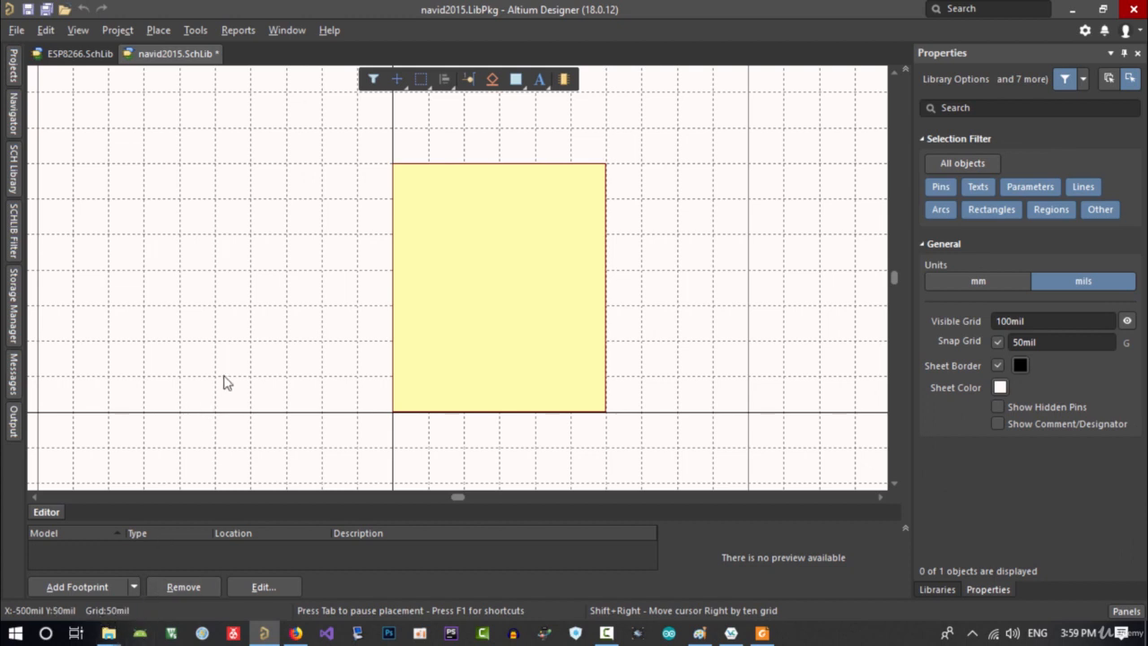
key(g)
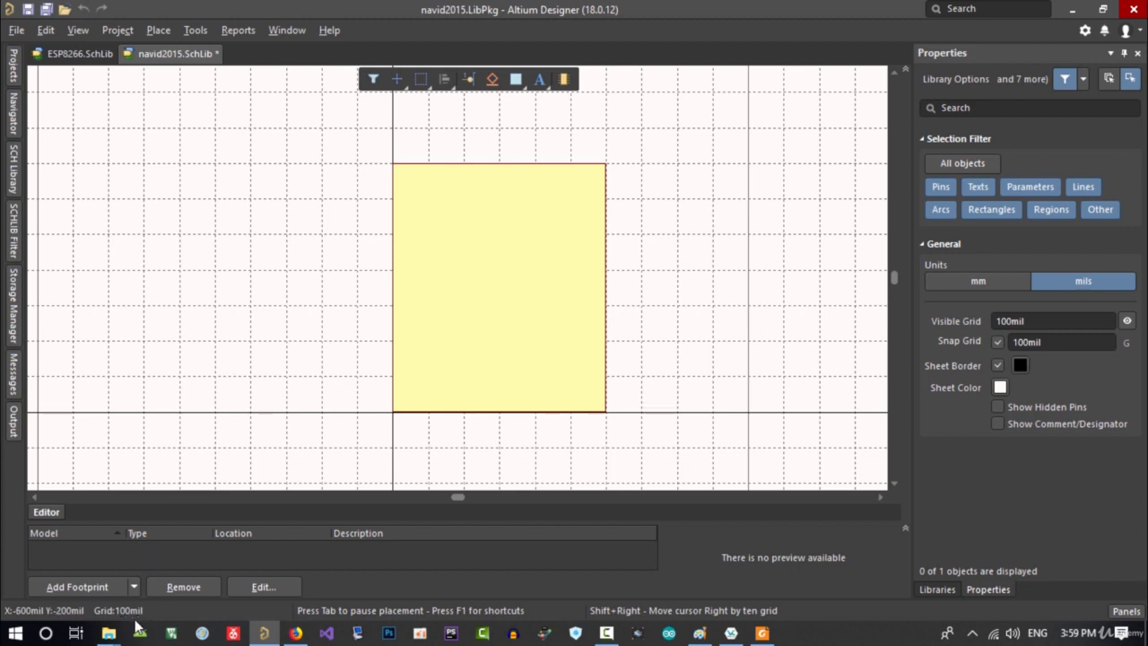
Step: Start a new pin, set the snap grid to 50 mil and rotate the pin to 180 degrees
click(467, 80)
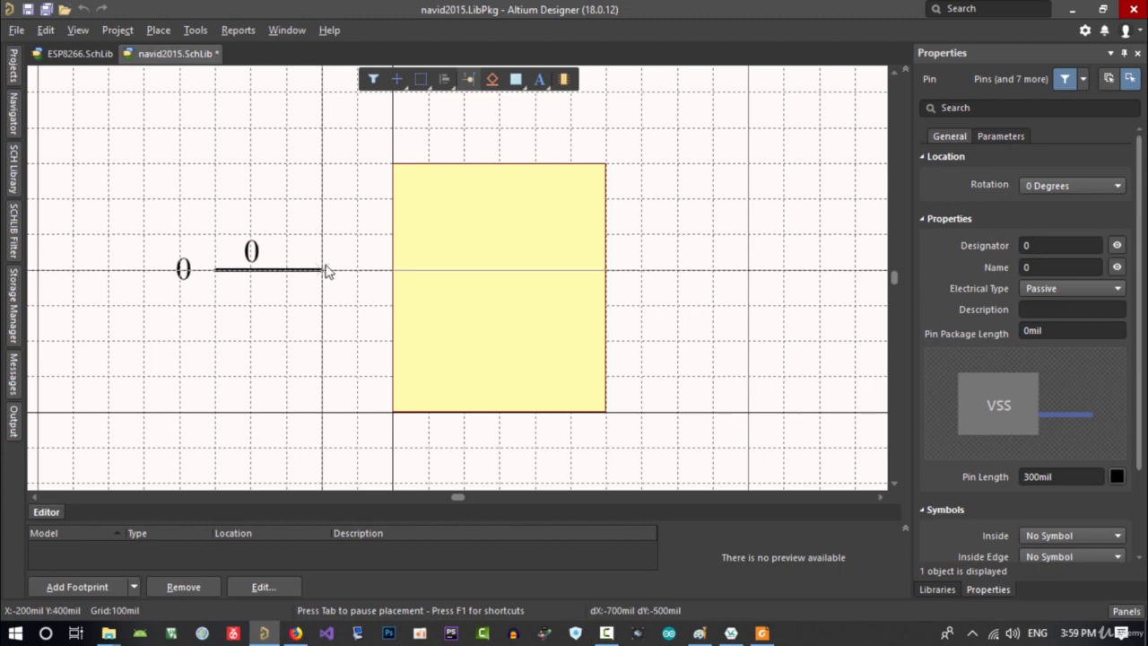
key(g)
key(g)
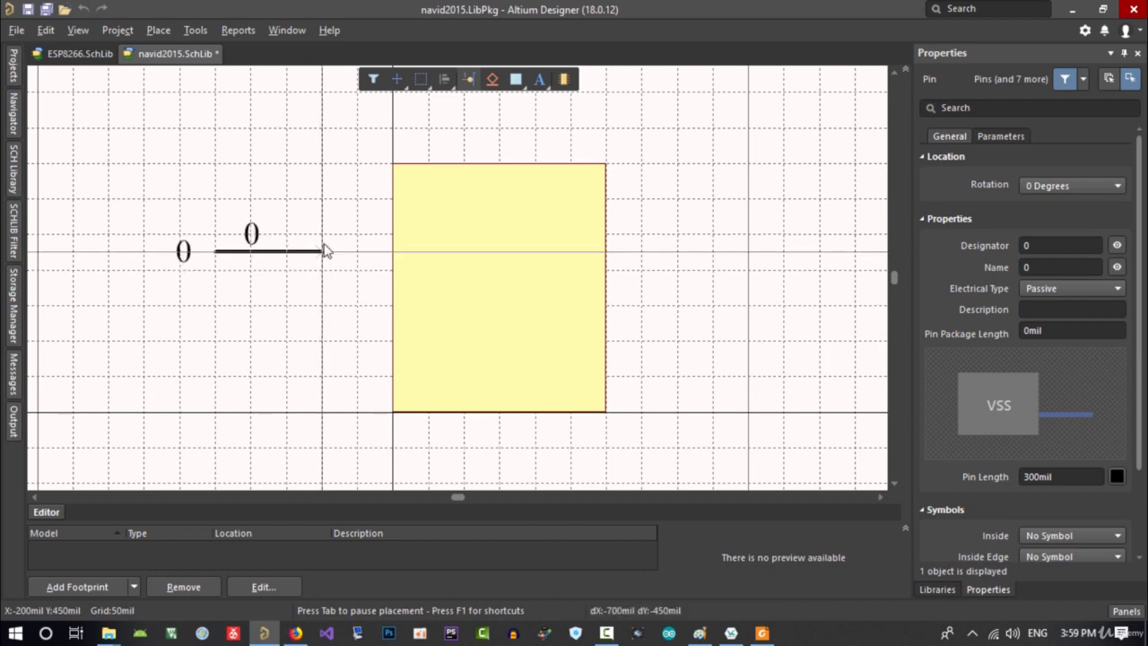
key(space)
key(space)
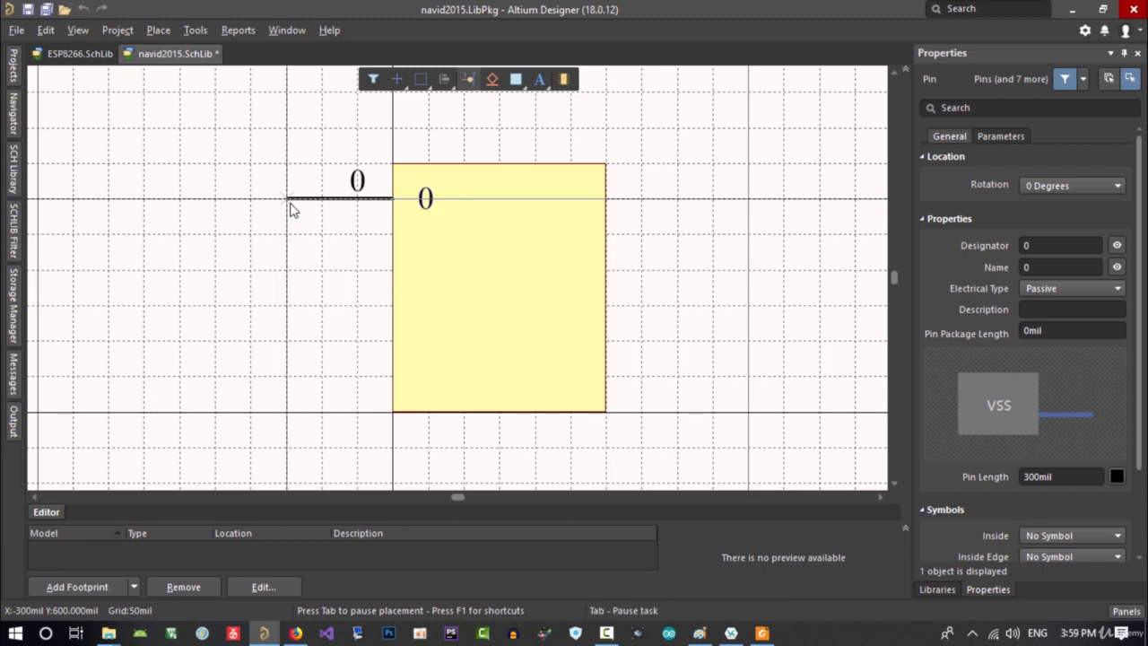
Step: Try placing a pin on the symbol body's left edge at a height of 600 mil and delete it, twice
click(290, 209)
key(space)
key(space)
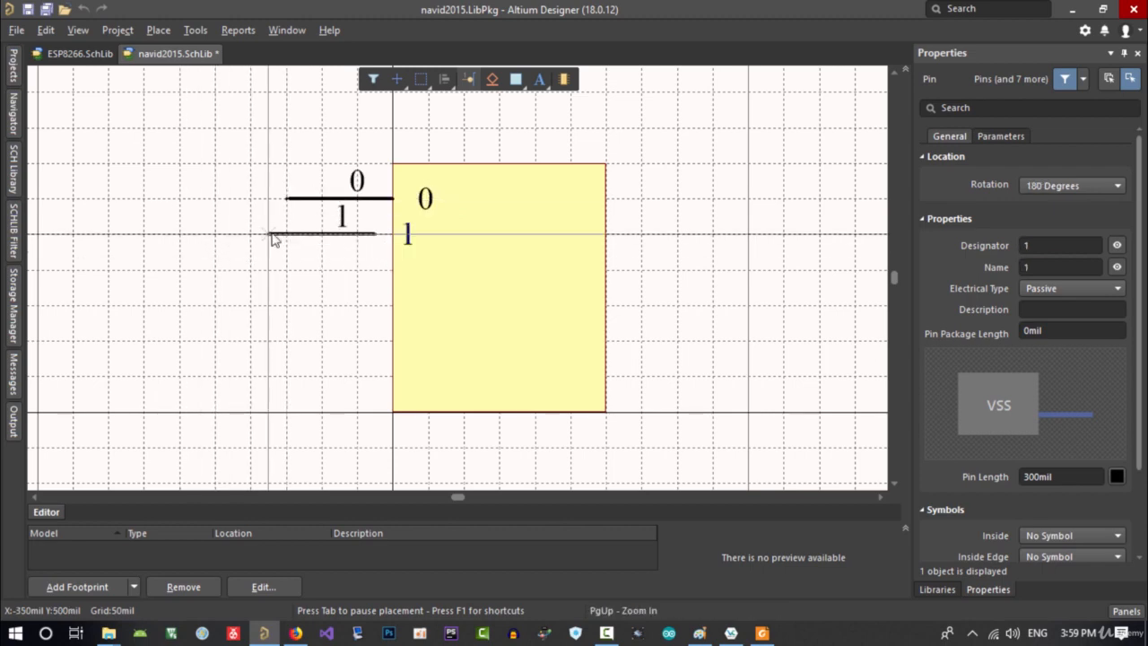
key(Escape)
click(341, 198)
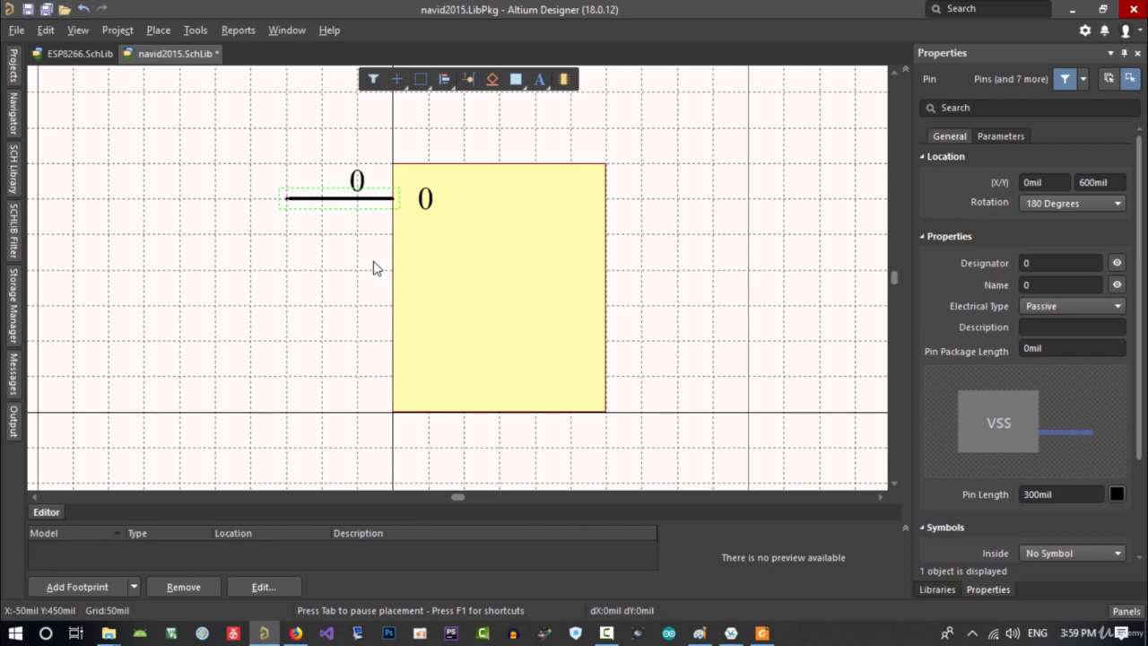
key(Delete)
click(468, 79)
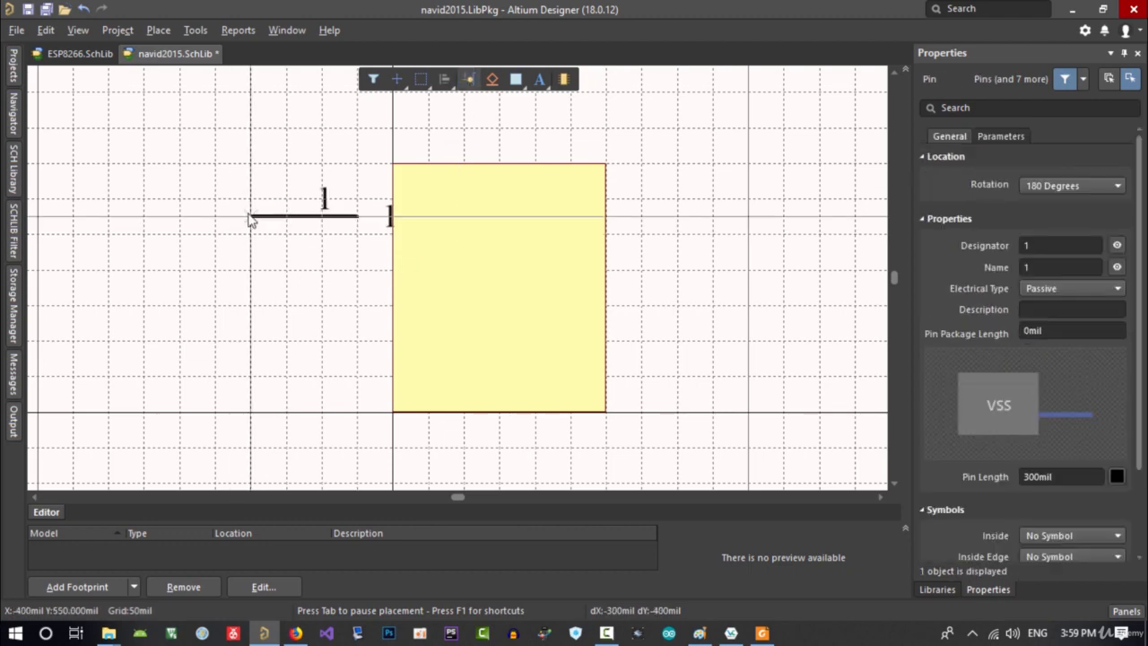
click(287, 201)
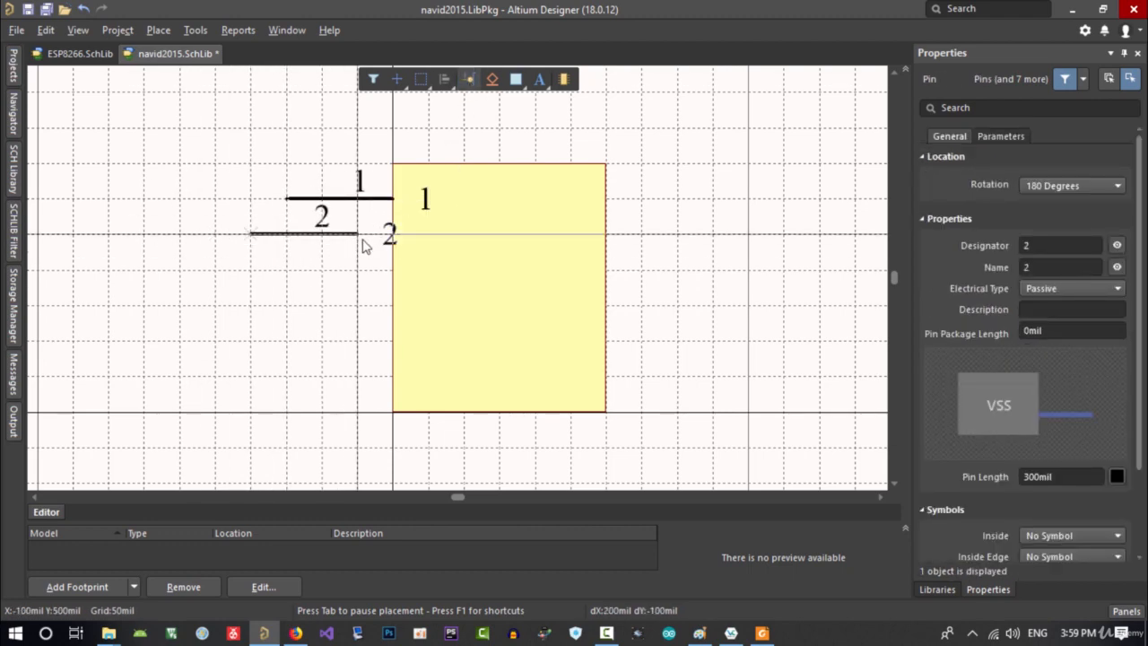
key(Escape)
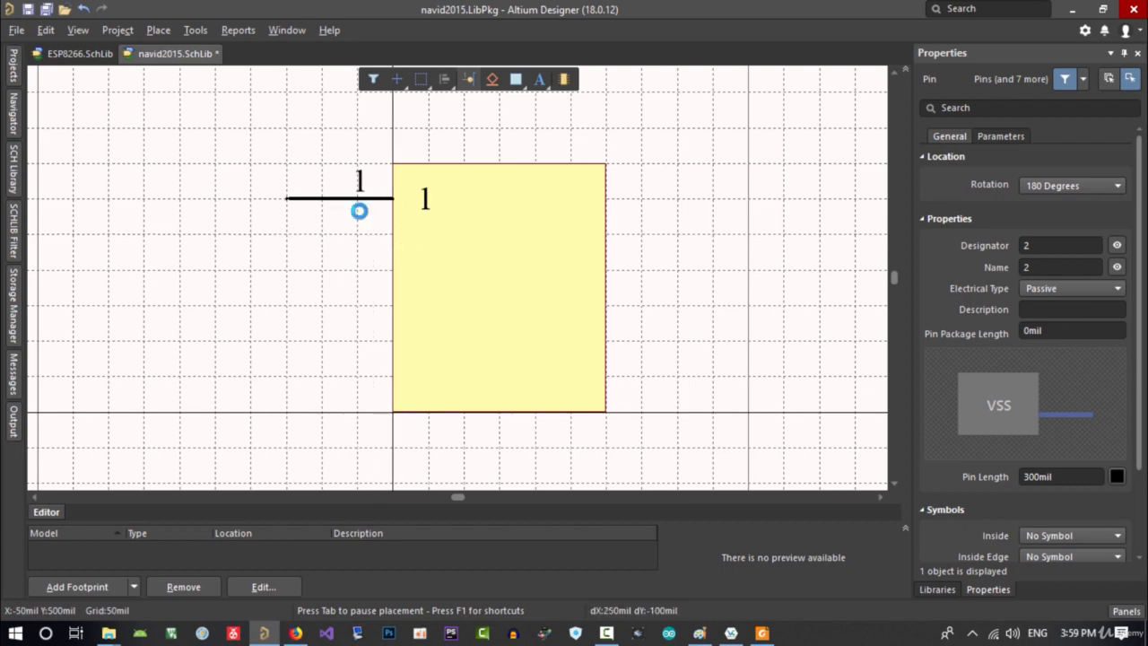
key(Delete)
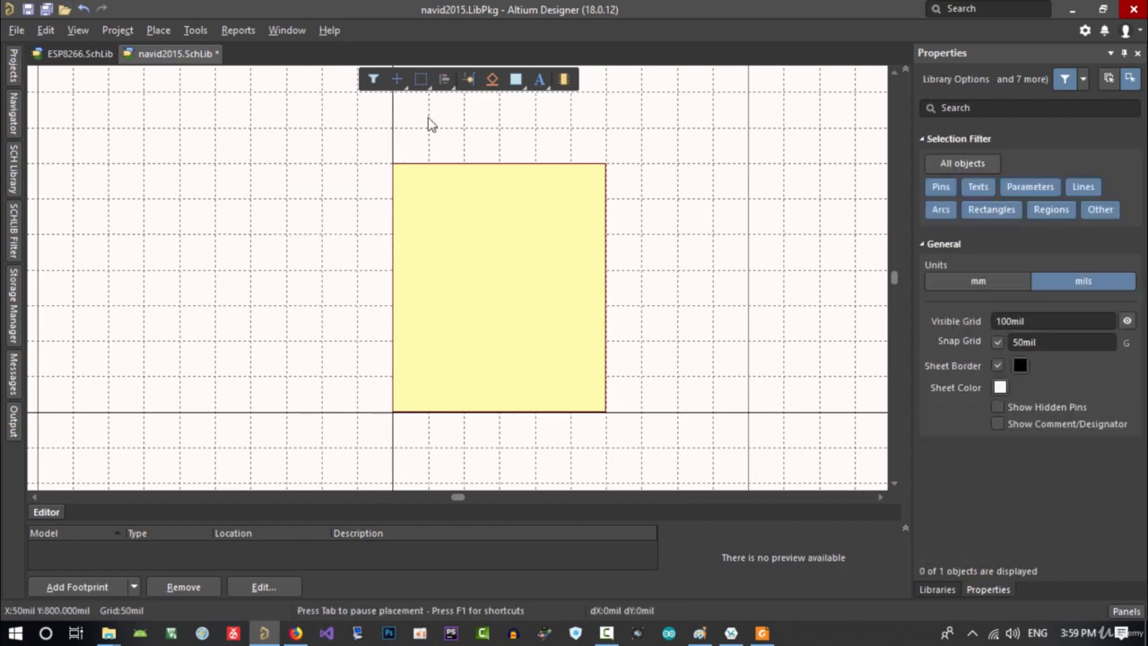
Step: Position a new pin on the symbol body's left edge at a height of 600 mil and set its designator to 1
click(468, 79)
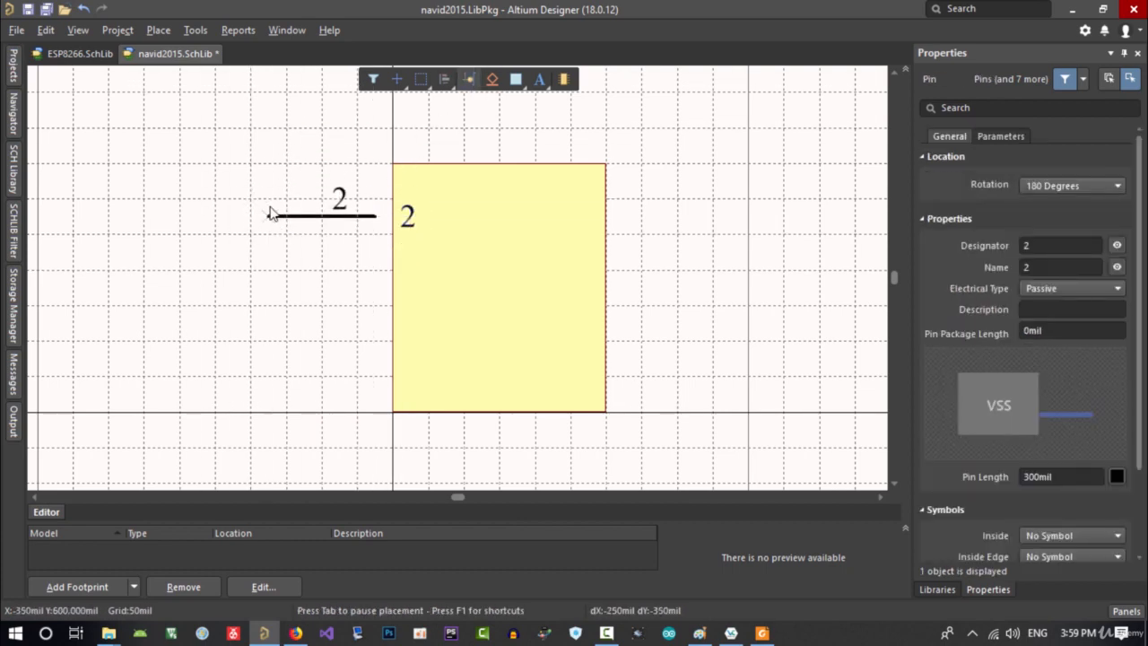
key(End)
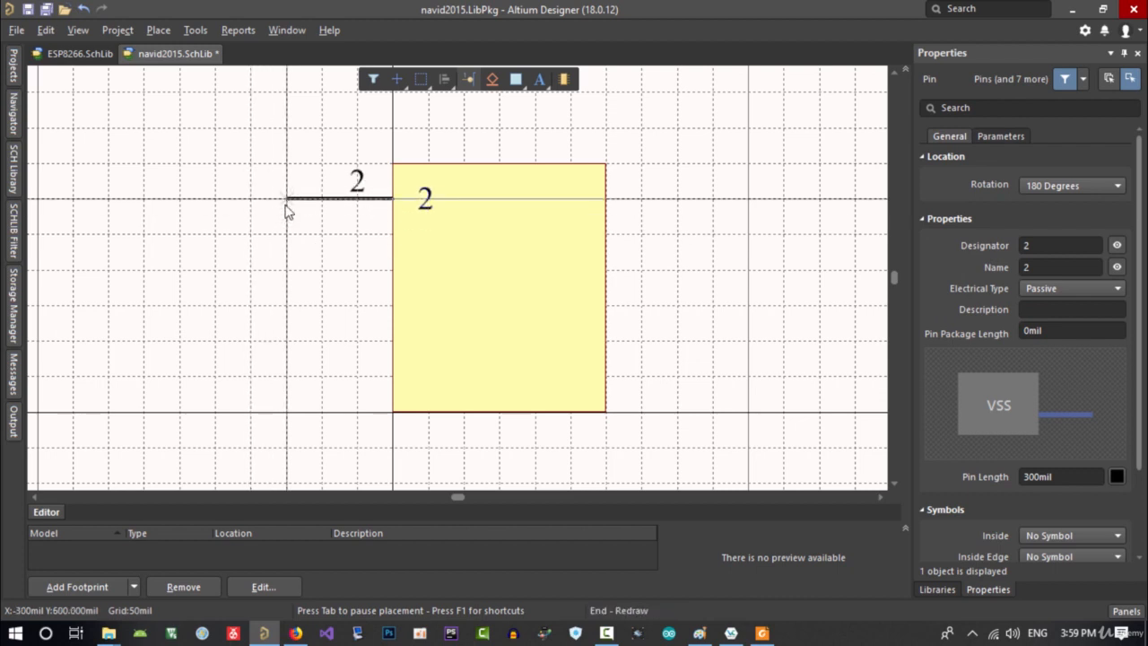
key(Home)
key(Left)
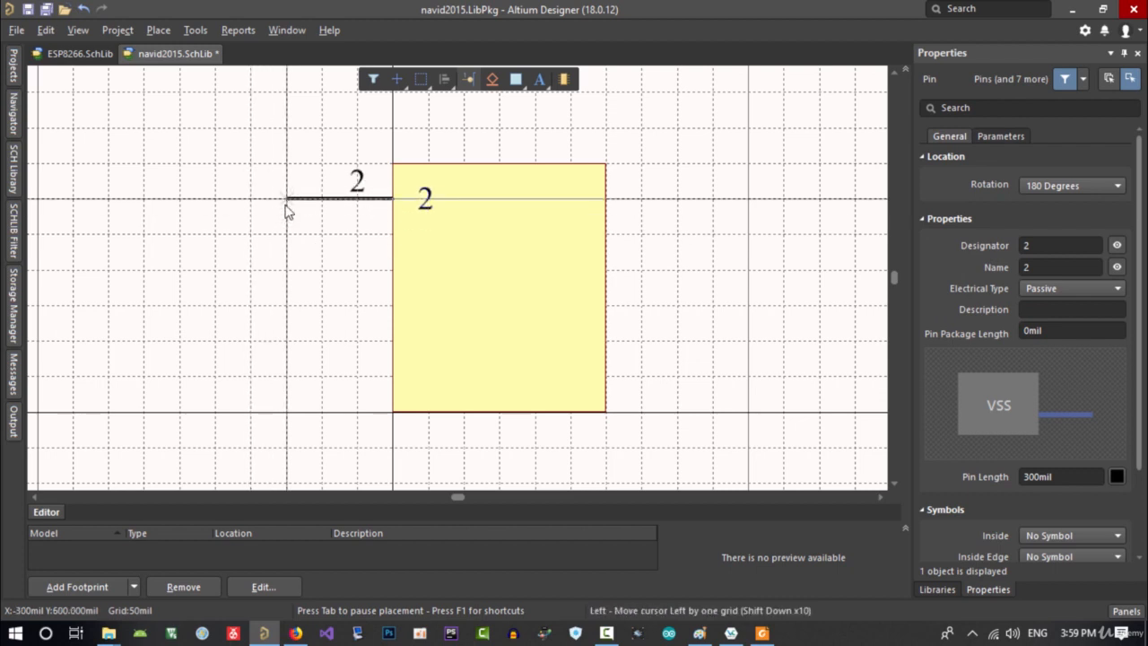
key(Right)
key(Up)
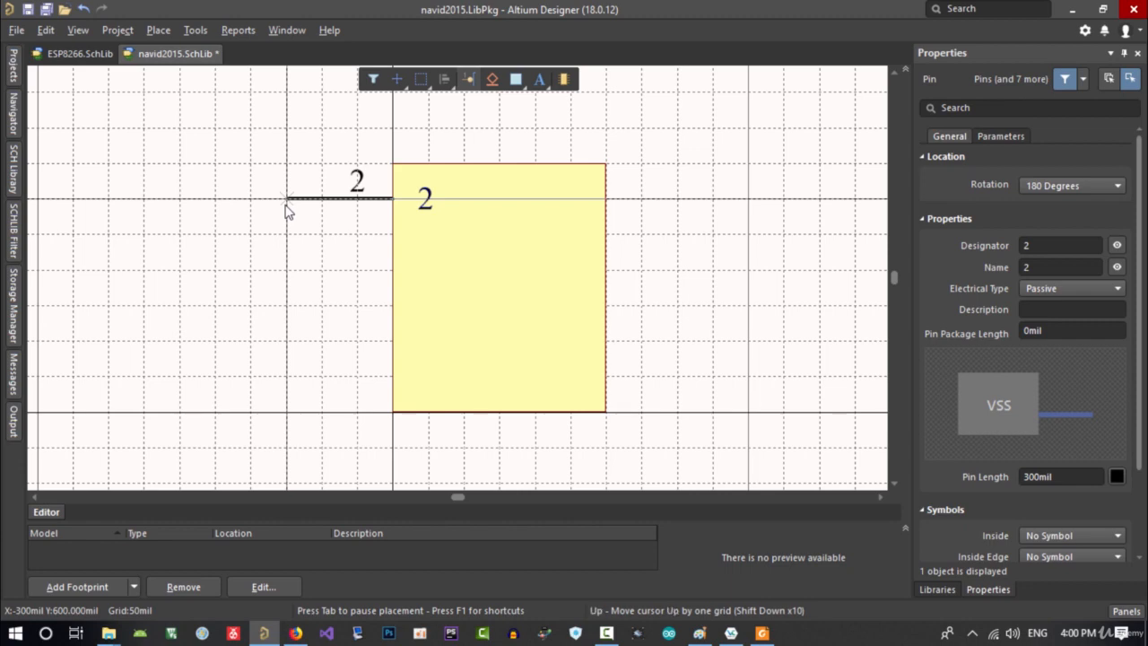
key(Down)
key(shift+Left)
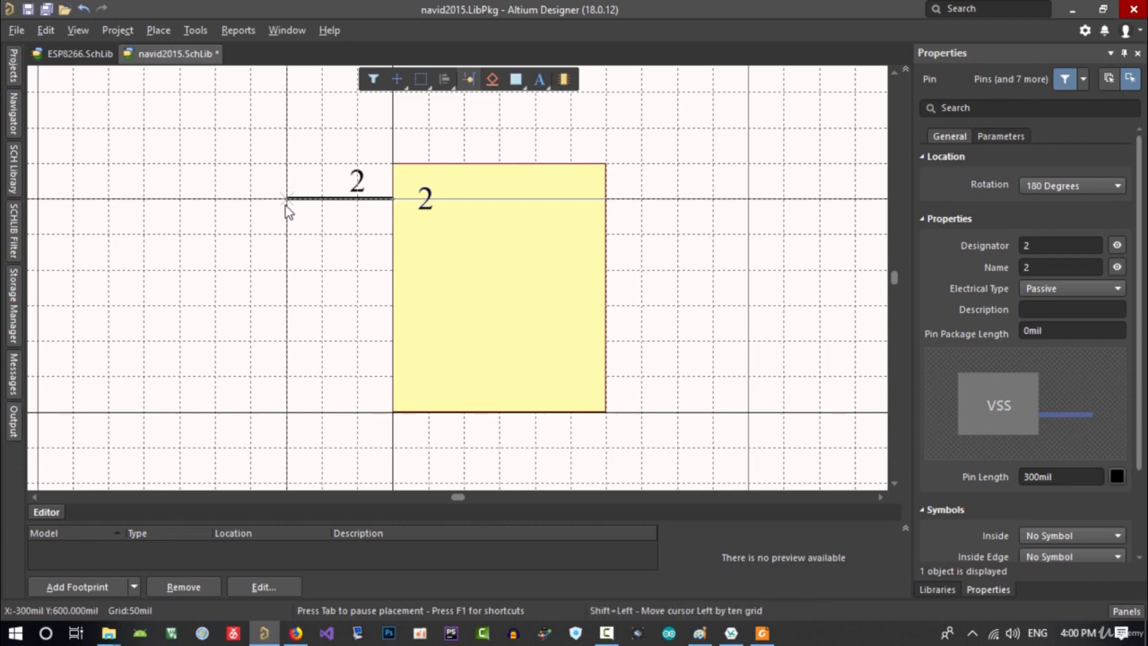
key(Tab)
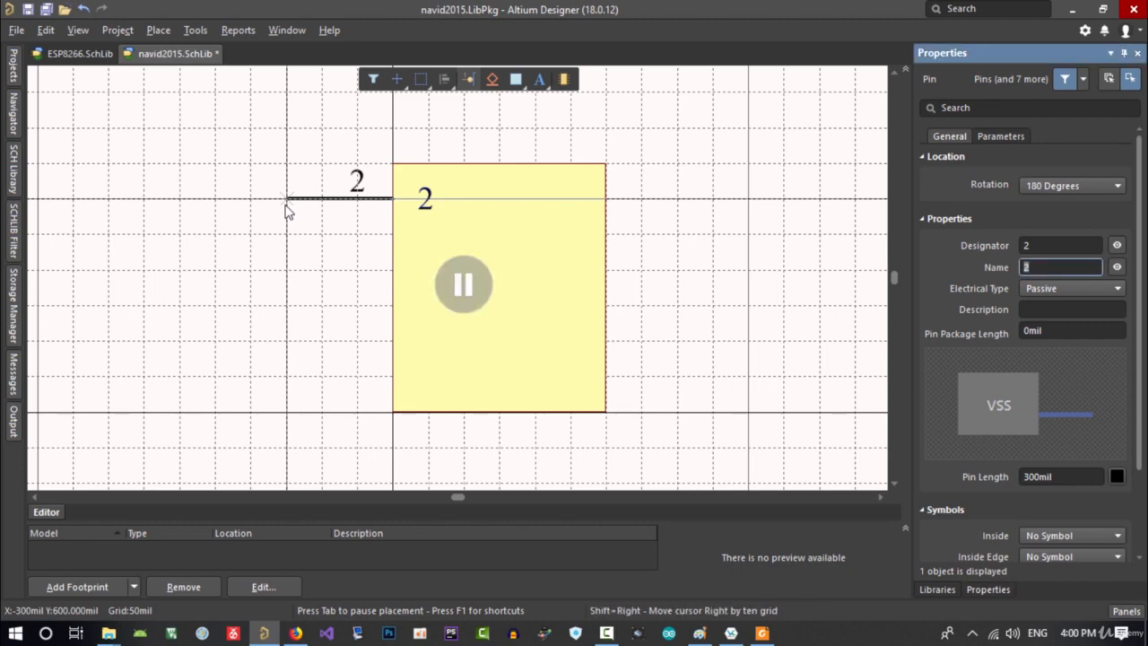
click(1044, 245)
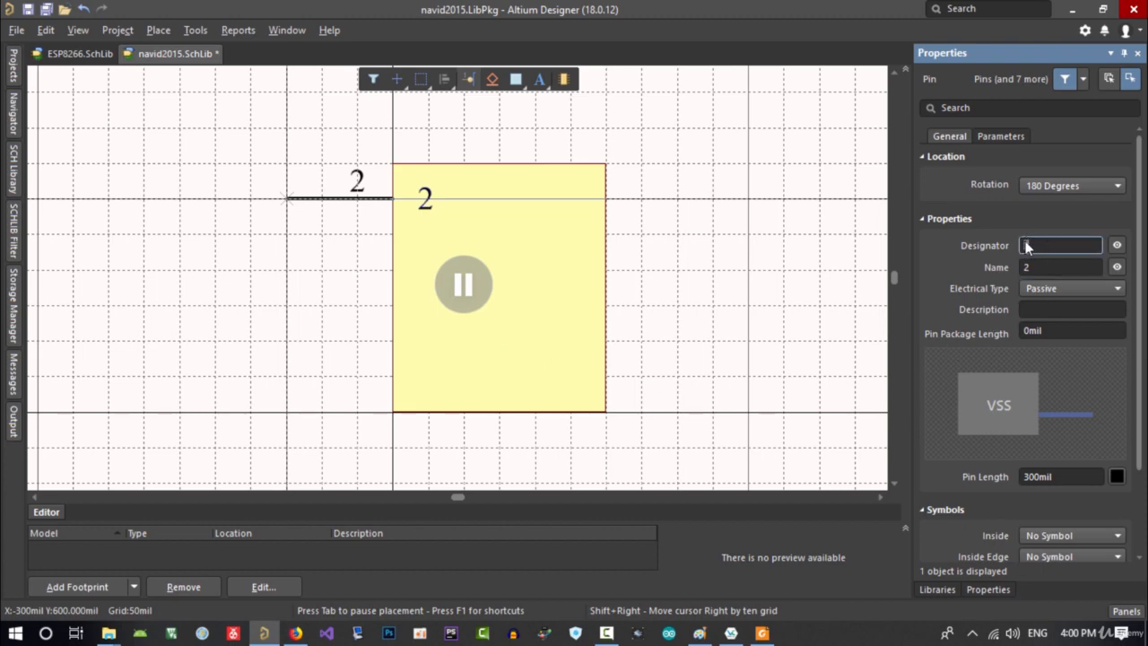
text(1)
key(Return)
Step: Check the ESP-07 pinout image in the browser and set the name of pin 1 to RST
key(Tab)
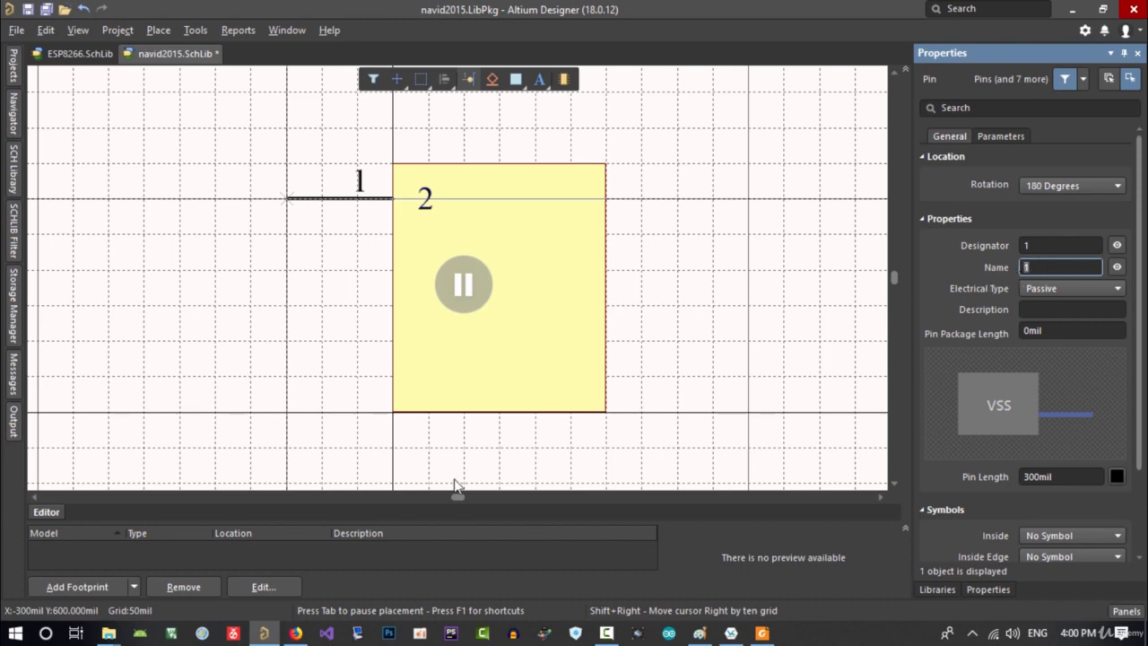
click(295, 633)
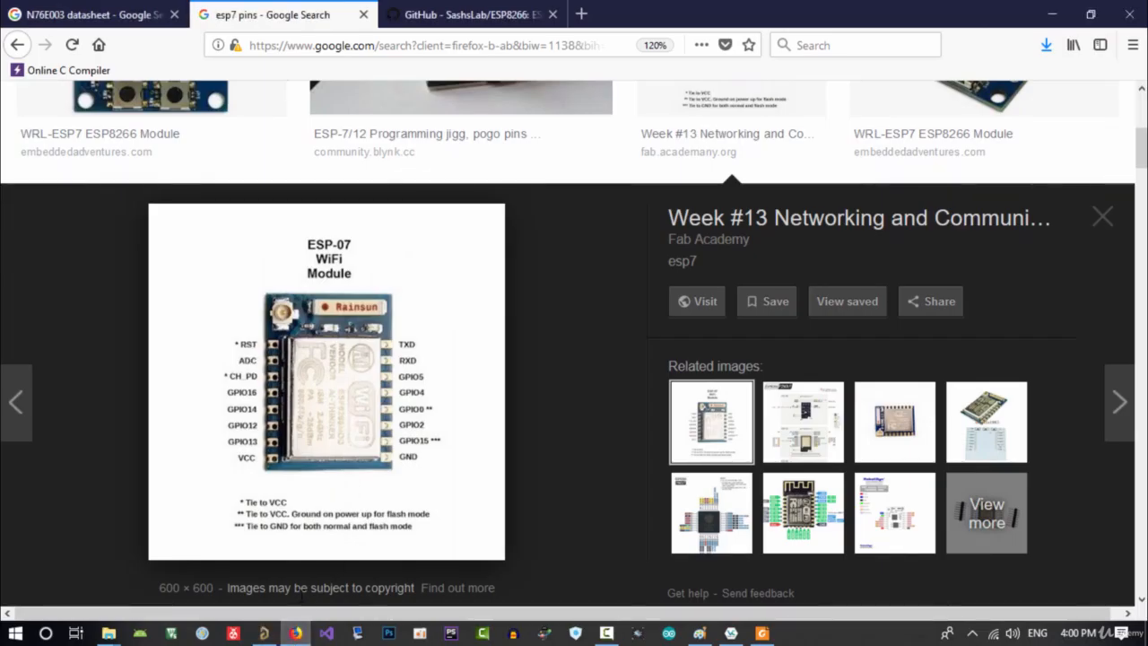
click(297, 635)
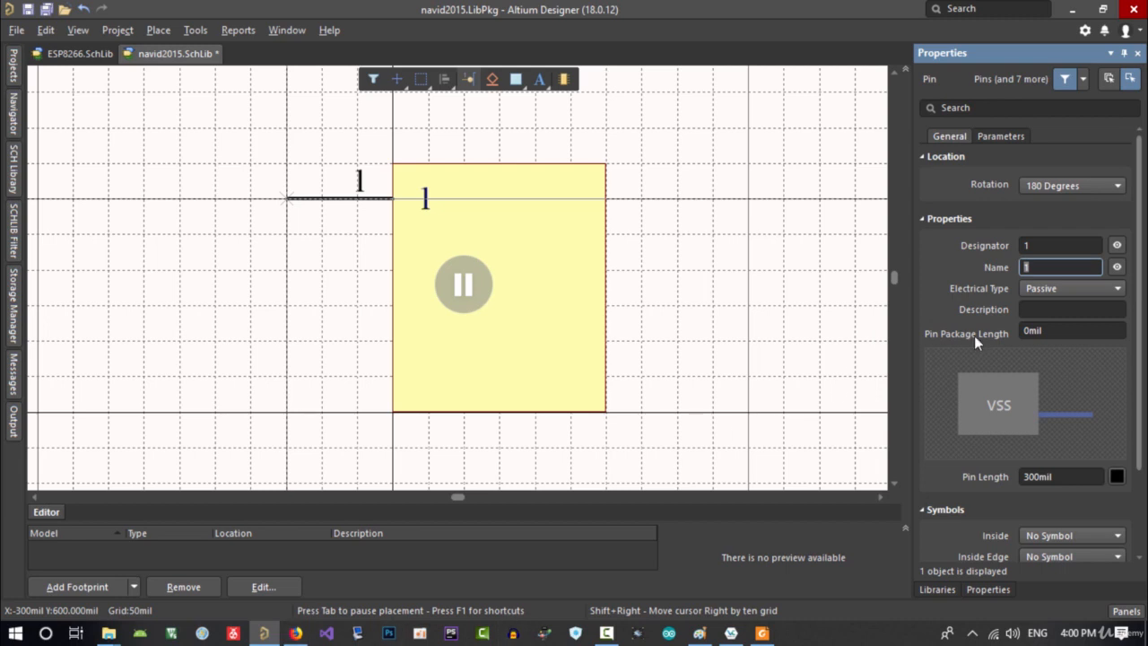
text(RST)
Step: Set pin 1's electrical type to Input and its description to "reset pin", and place it on the body's left edge at 600 mil
click(1046, 308)
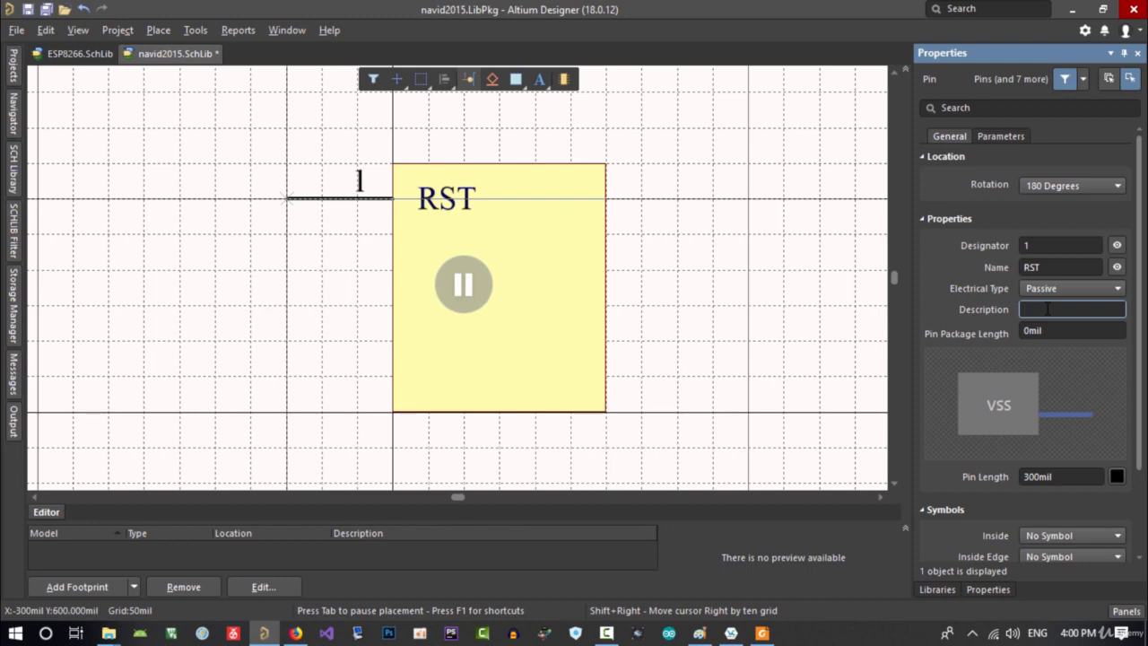
click(1045, 308)
click(1063, 289)
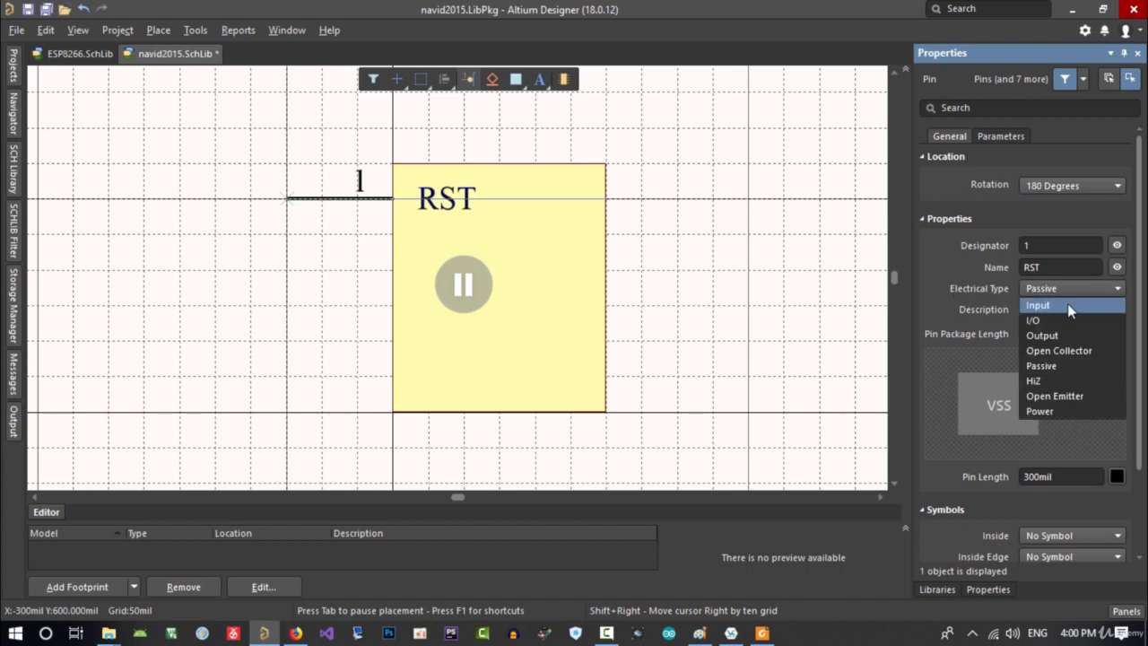
click(1067, 306)
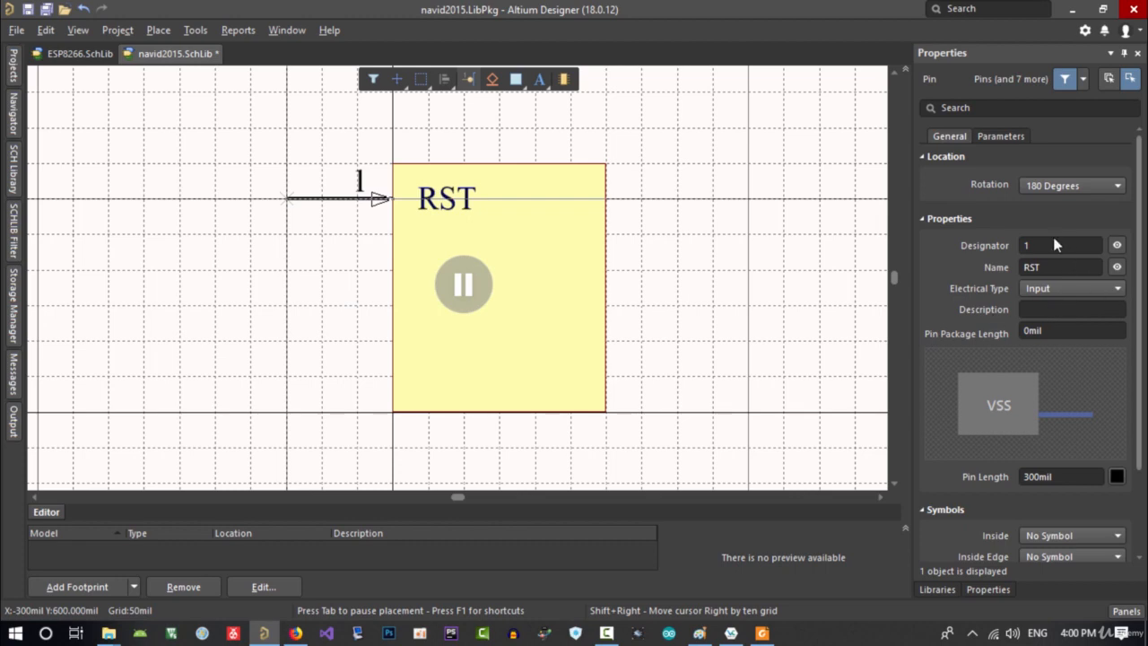
click(1051, 309)
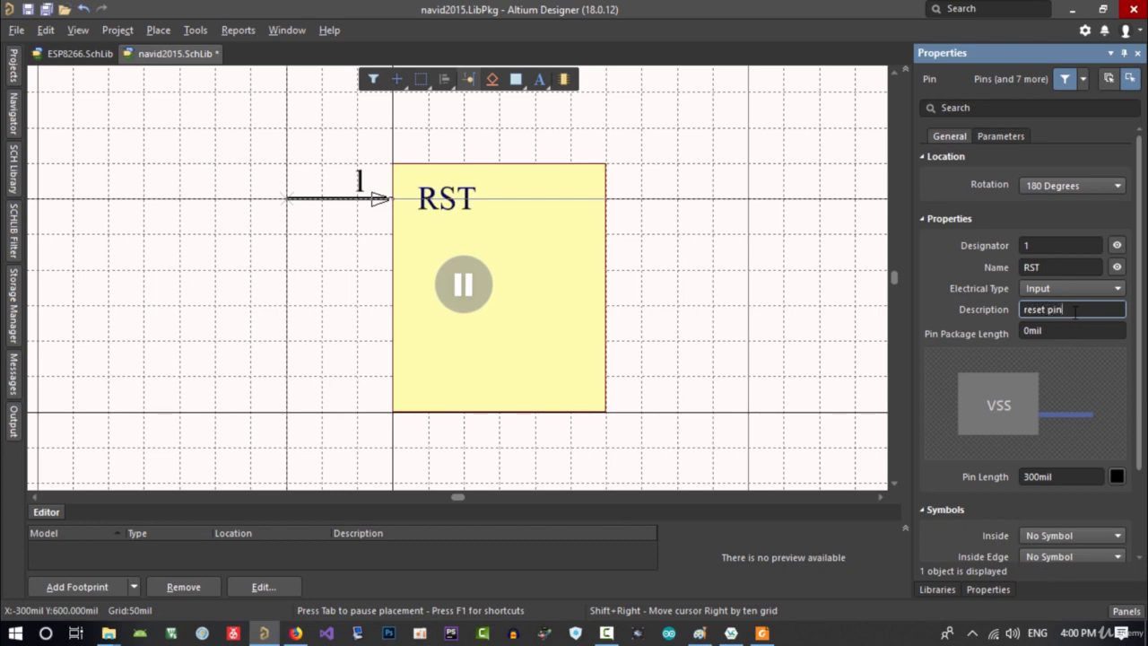
key(Return)
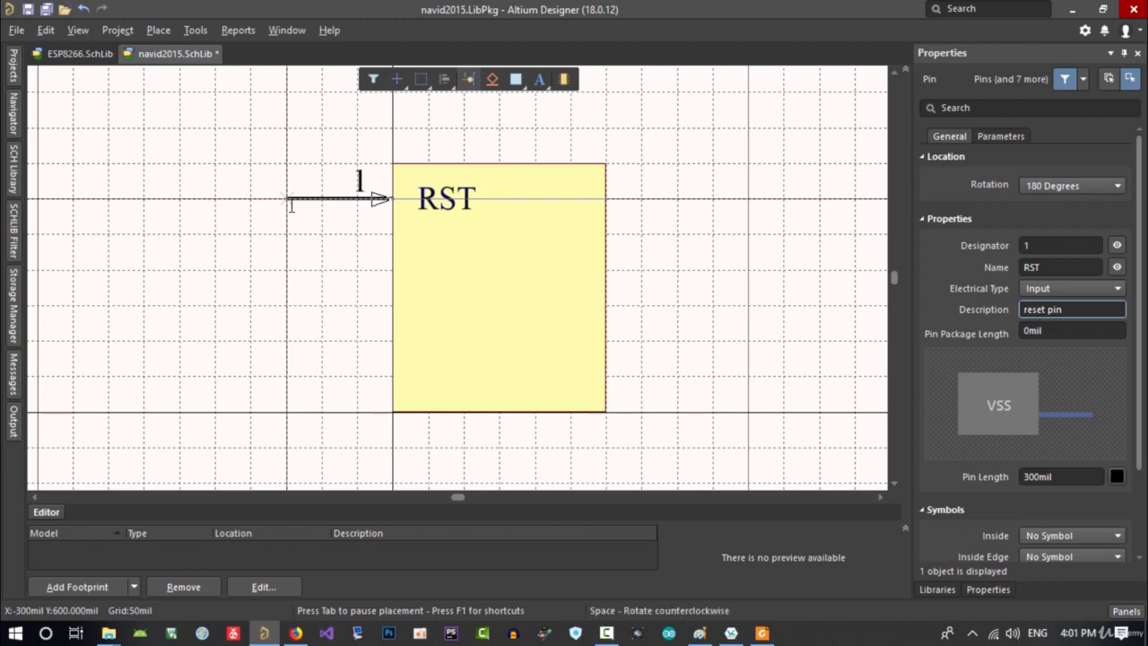
click(291, 205)
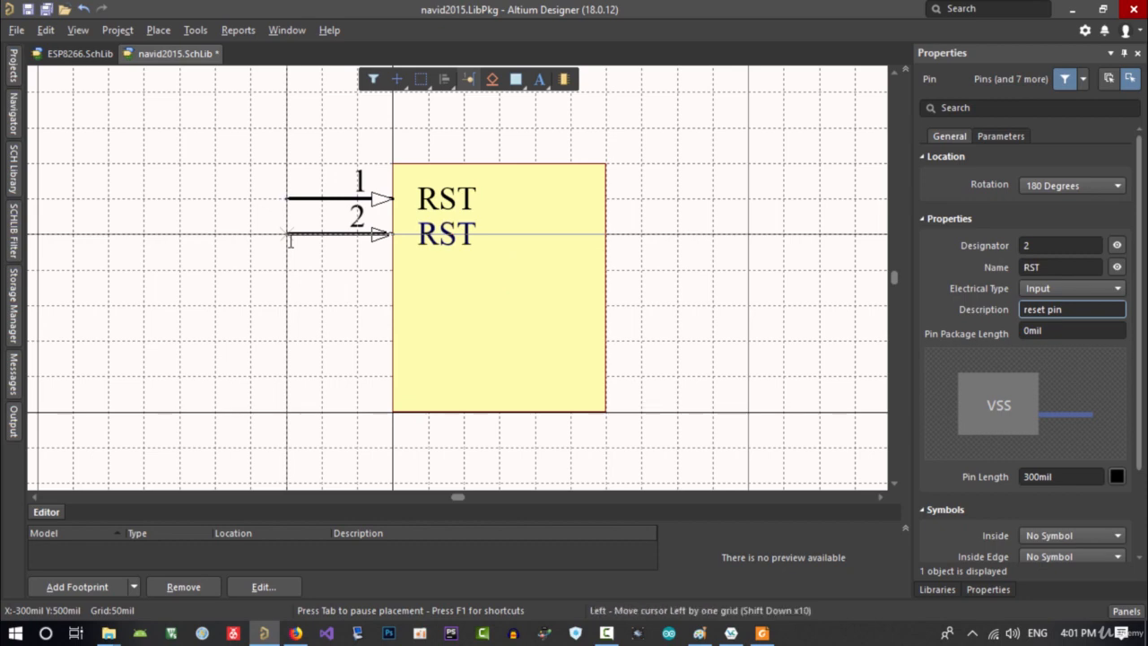
Step: Check the ESP-07 pinout image in the browser, name pin 2 ADC and set its electrical type to I/O
key(Tab)
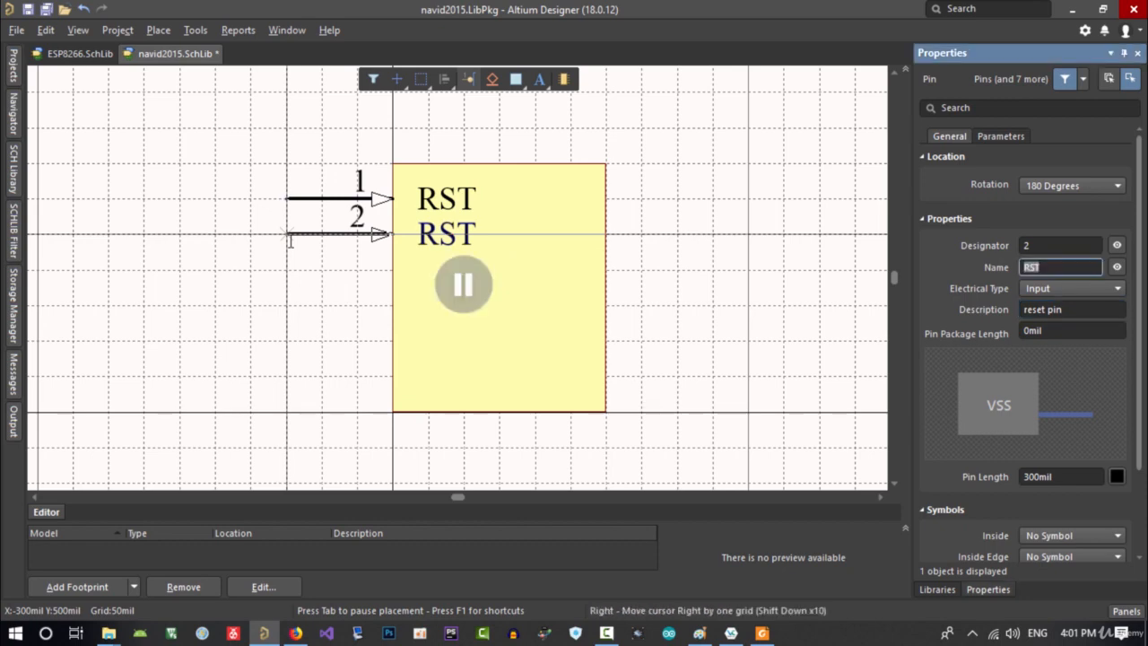
click(295, 632)
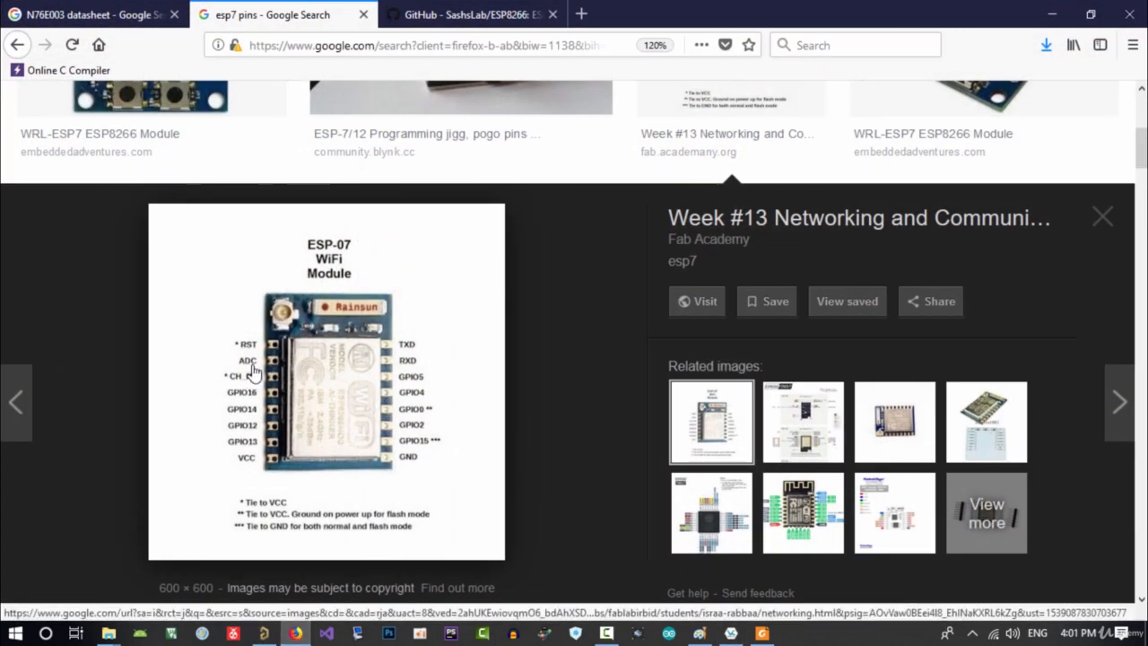
click(1052, 15)
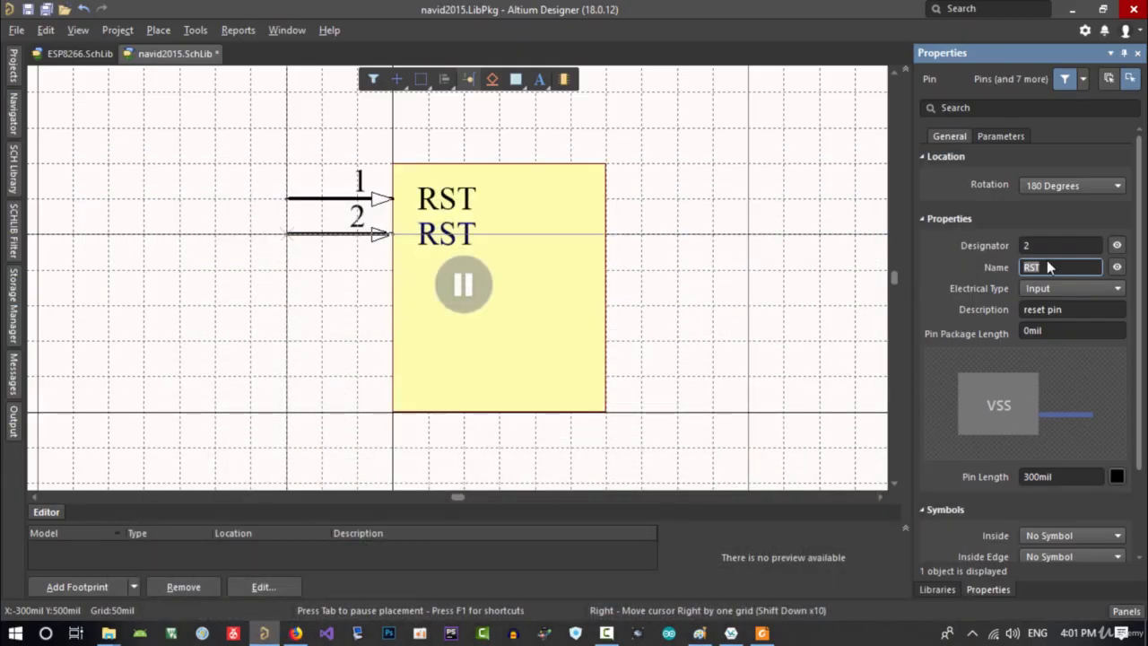
text(ADC)
click(1049, 290)
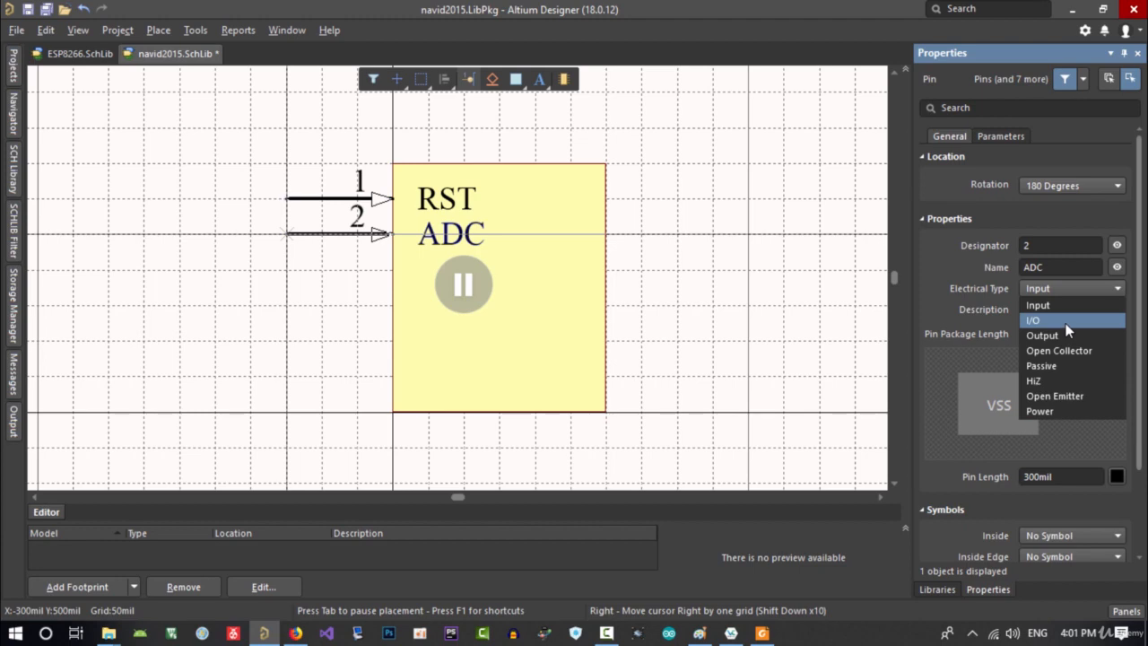
click(1066, 323)
Step: Clear pin 2's description and place the pin on the body's left edge at a height of 500 mil
click(1075, 309)
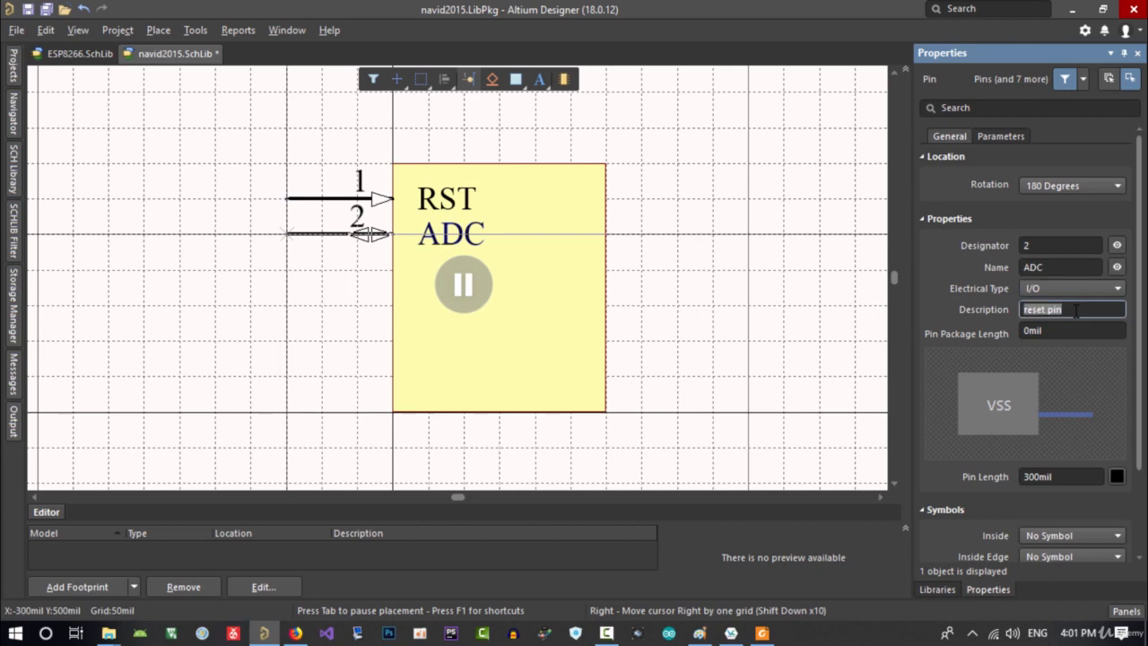
text(ADC)
double_click(1080, 307)
key(BackSpace)
click(299, 238)
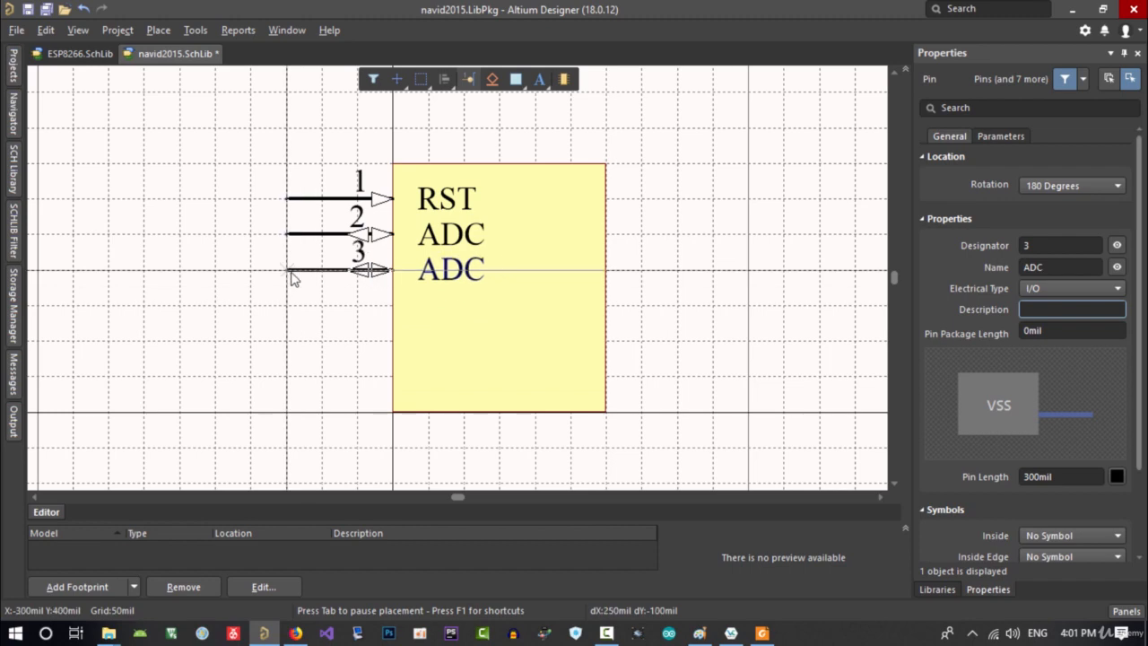
Step: Look up the third pin in the browser's ESP-07 pinout image and name pin 3 CH_PD
key(Tab)
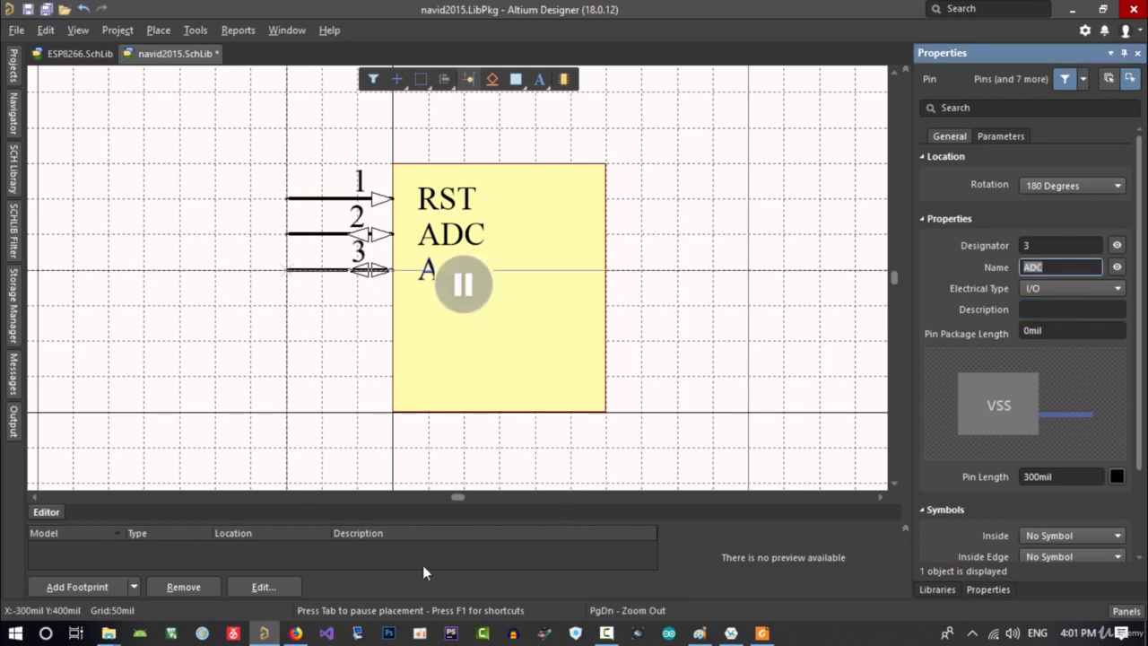
click(296, 633)
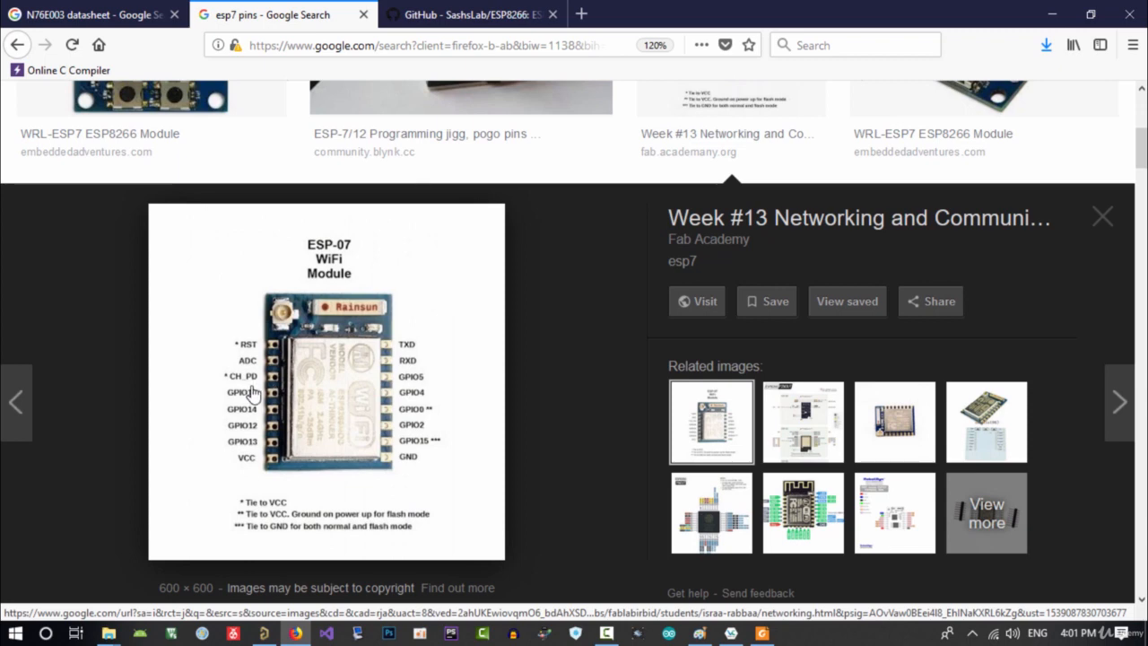
click(269, 639)
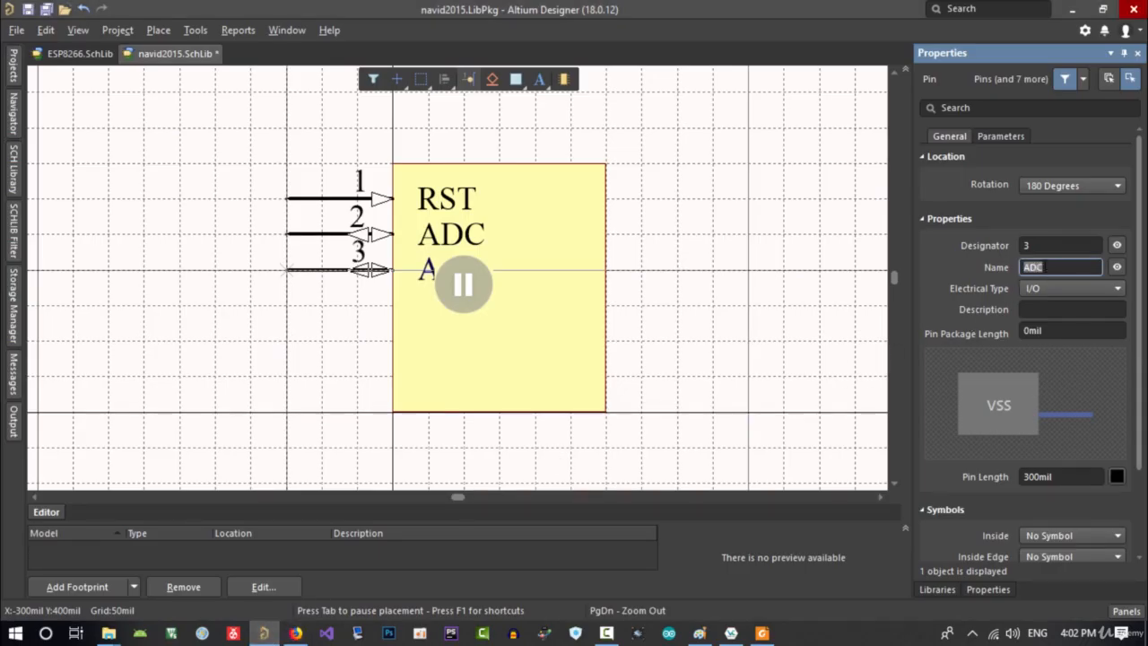
text(CH_PD)
Step: Recheck the pinout image, set pin 3's electrical type to Passive and place it on the body's left edge at 400 mil
click(295, 633)
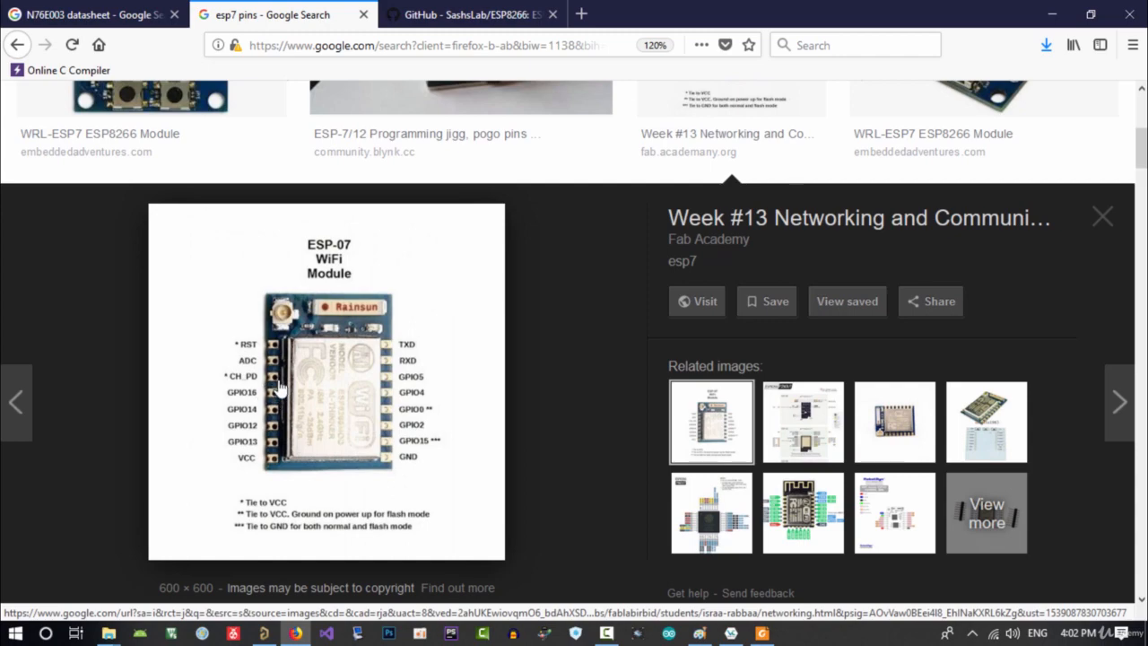
click(296, 633)
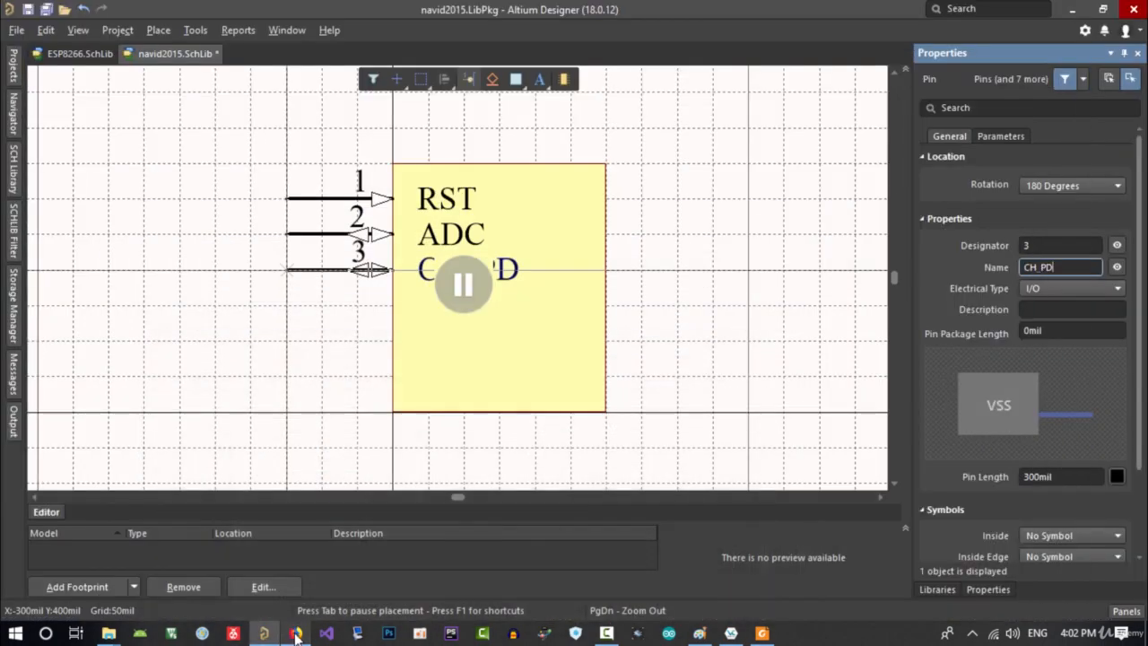
click(1085, 286)
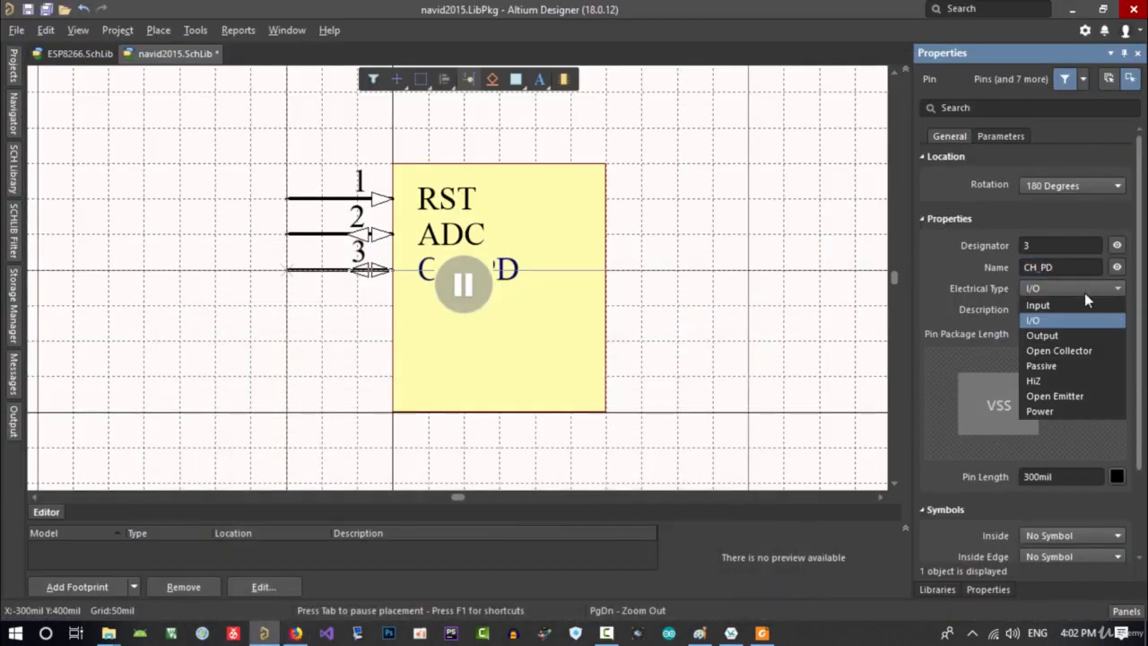
click(1077, 367)
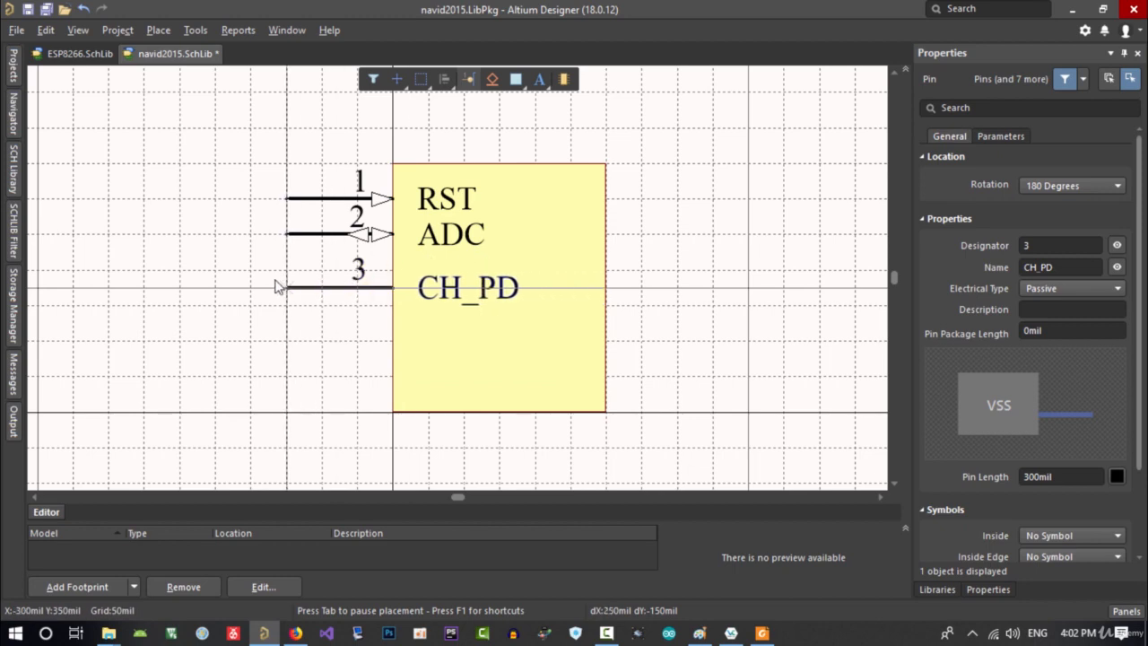
click(278, 269)
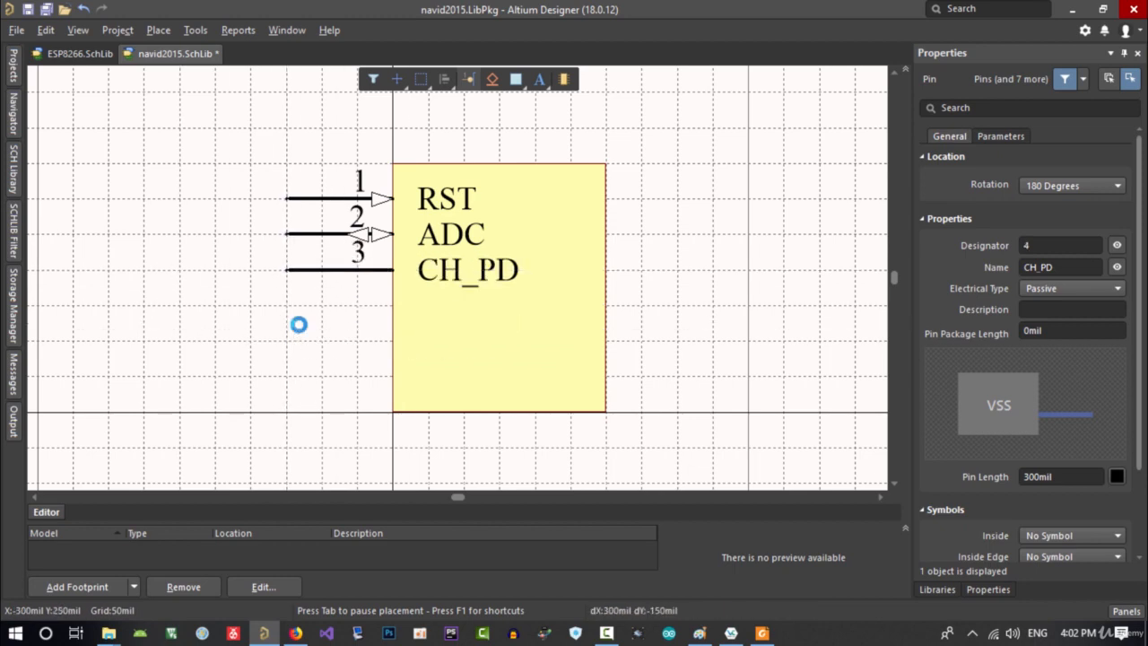
Step: End pin placement and enlarge the symbol body rectangle to 800 by 800 mil from its upper-right corner
click(543, 295)
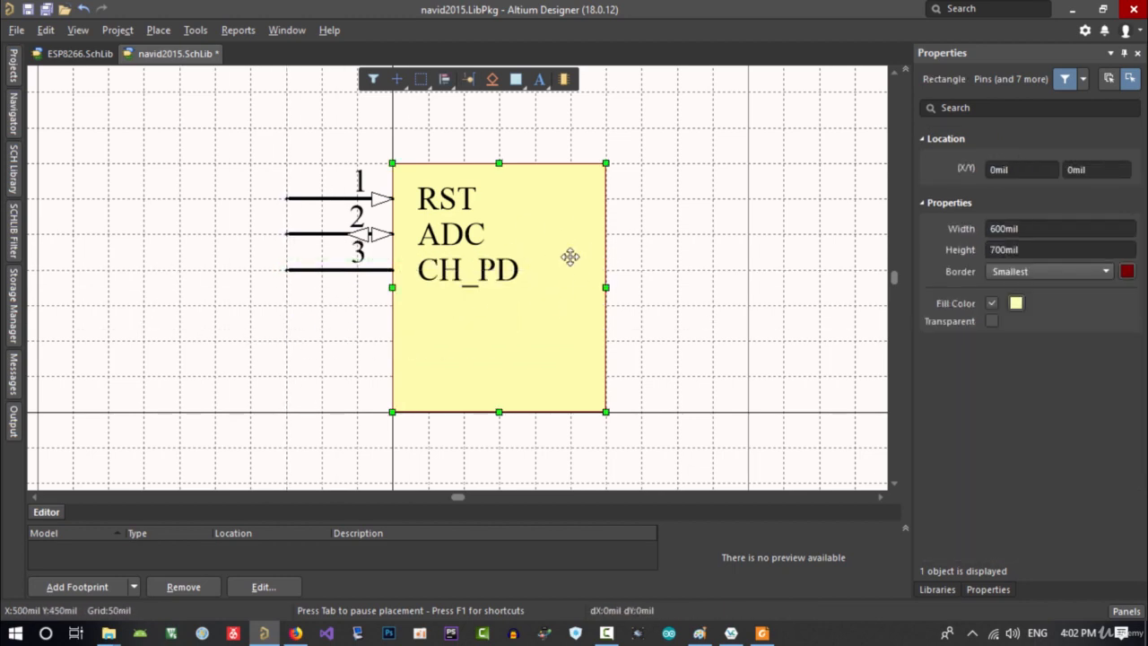
drag(606, 163, 677, 127)
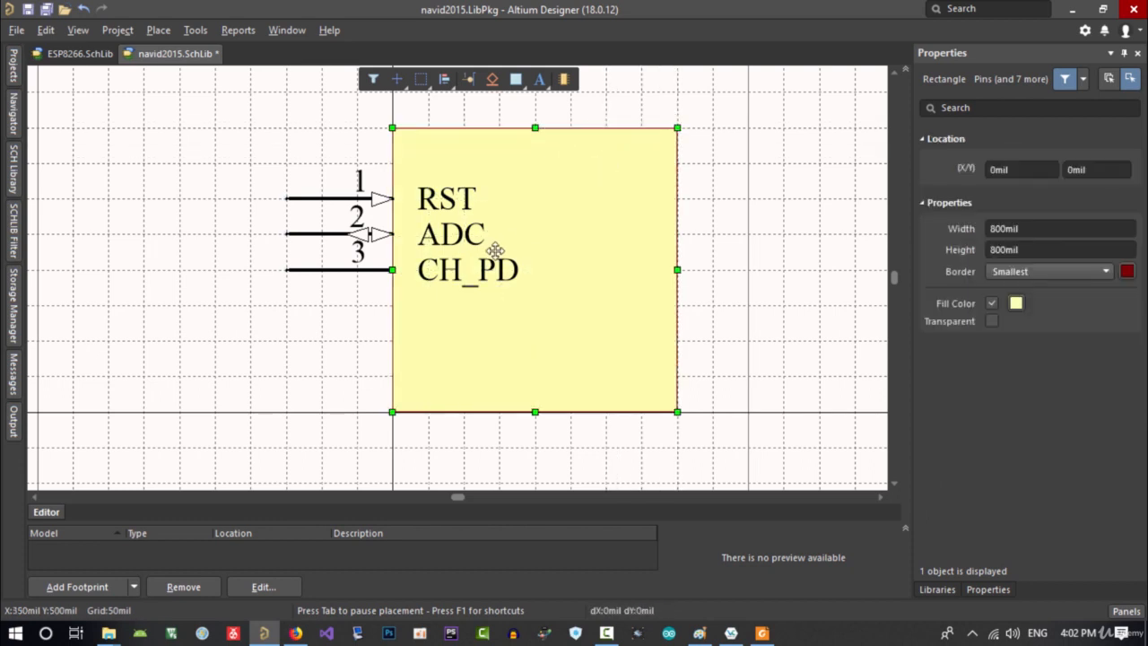
click(283, 384)
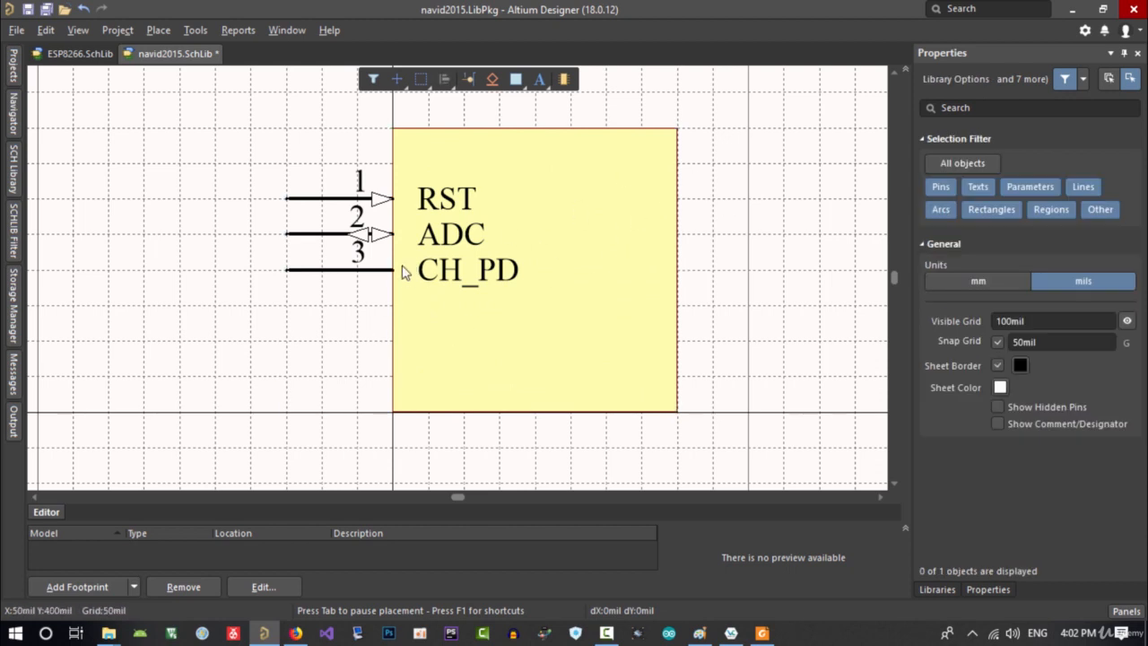
Step: Start pin 4 on the body's left edge, check the pinout image in the browser and name the pin GPIO16
click(472, 81)
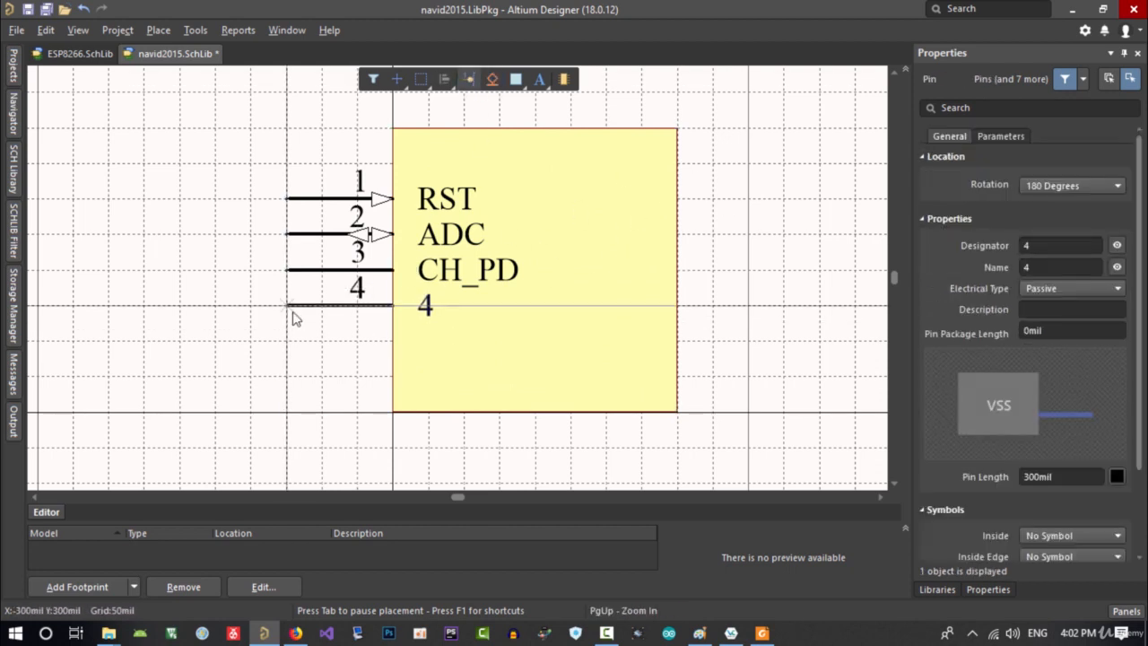
key(Tab)
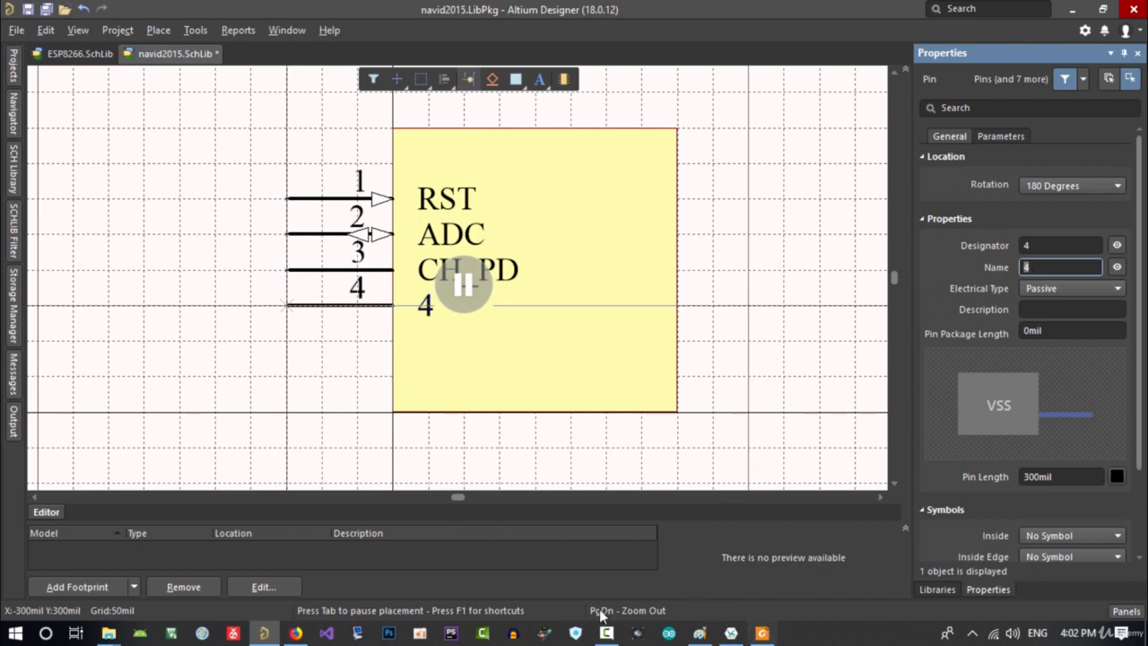
click(295, 633)
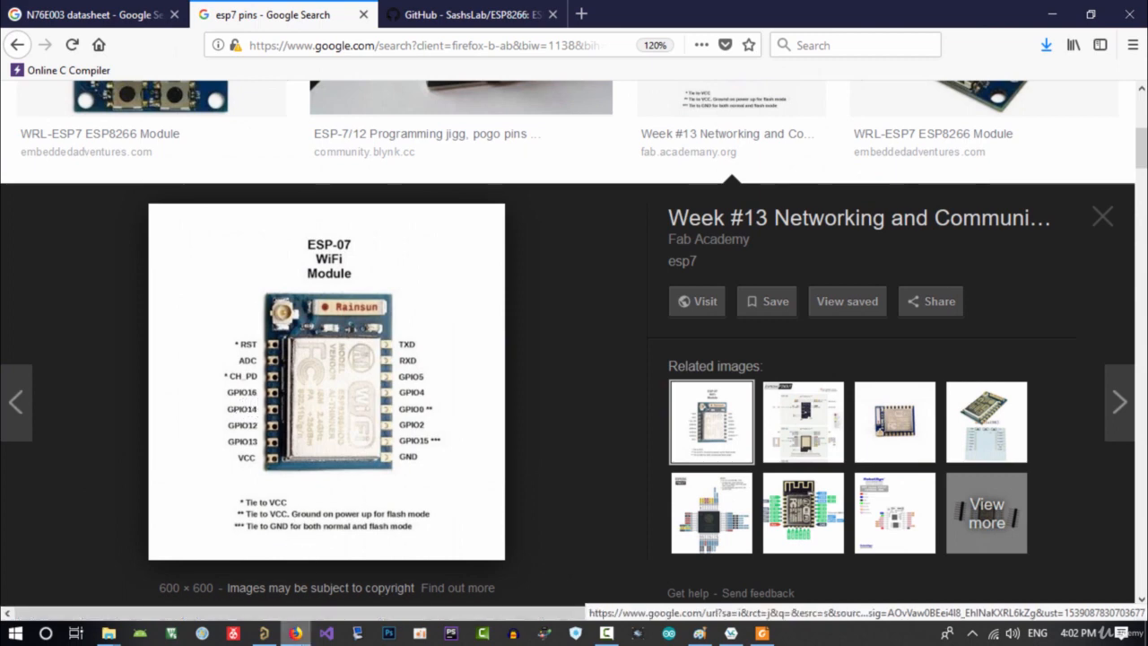
mouse_move(298, 637)
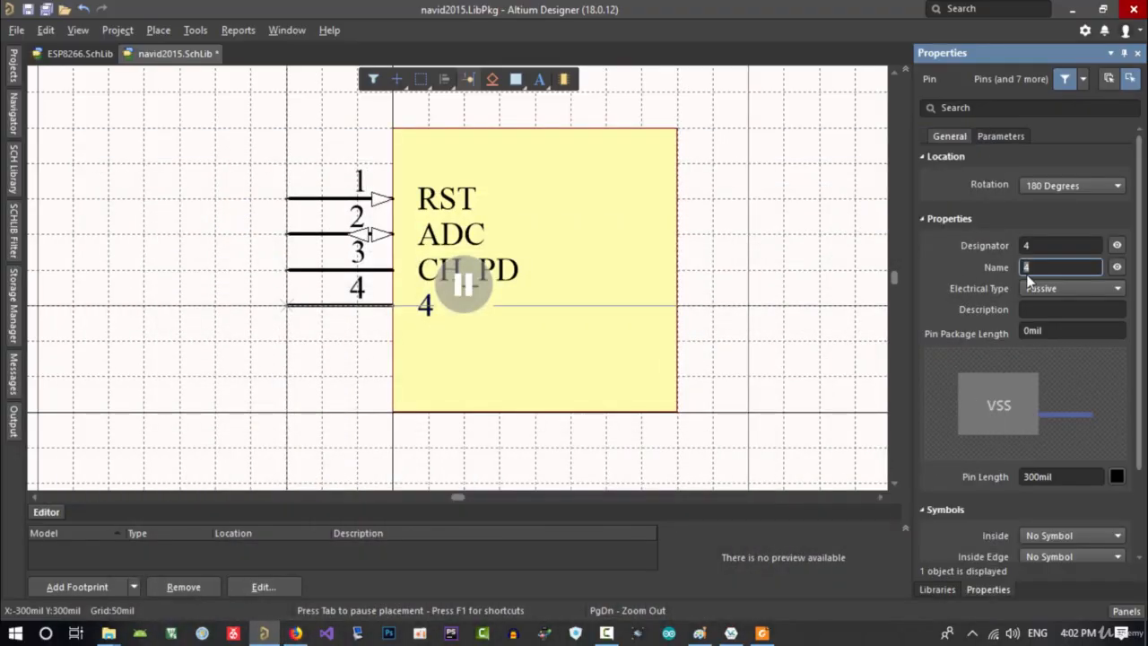
text(G)
text(PIO12)
text(6)
Step: Set pin 4's electrical type to I/O and place it on the body's left edge at a height of 300 mil
click(1065, 289)
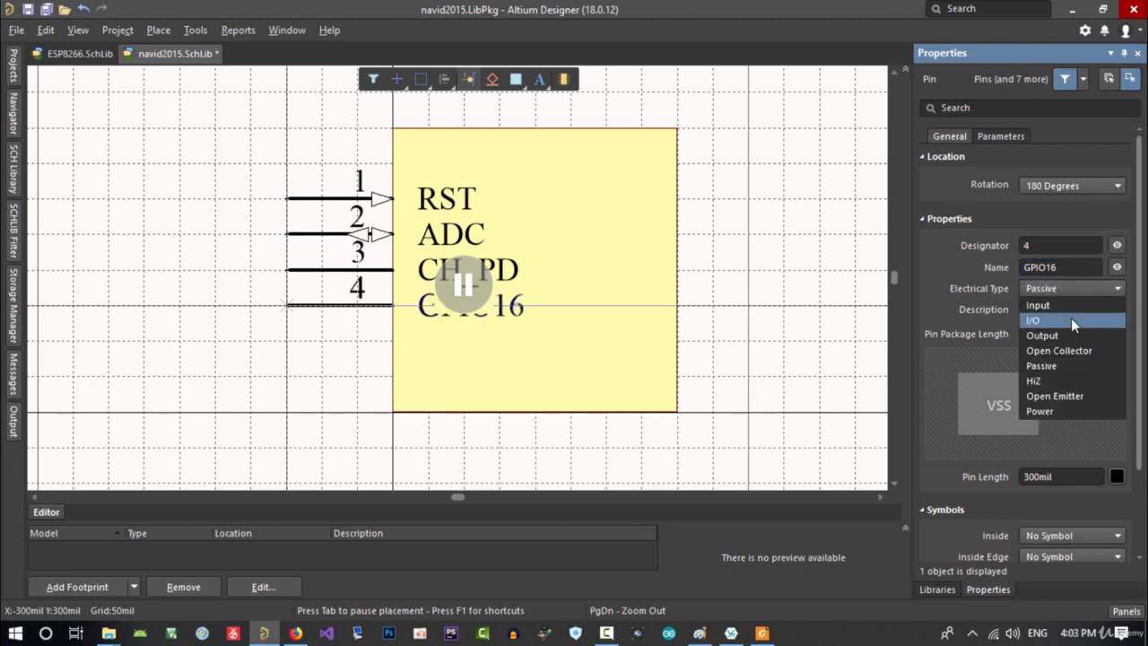
click(1070, 320)
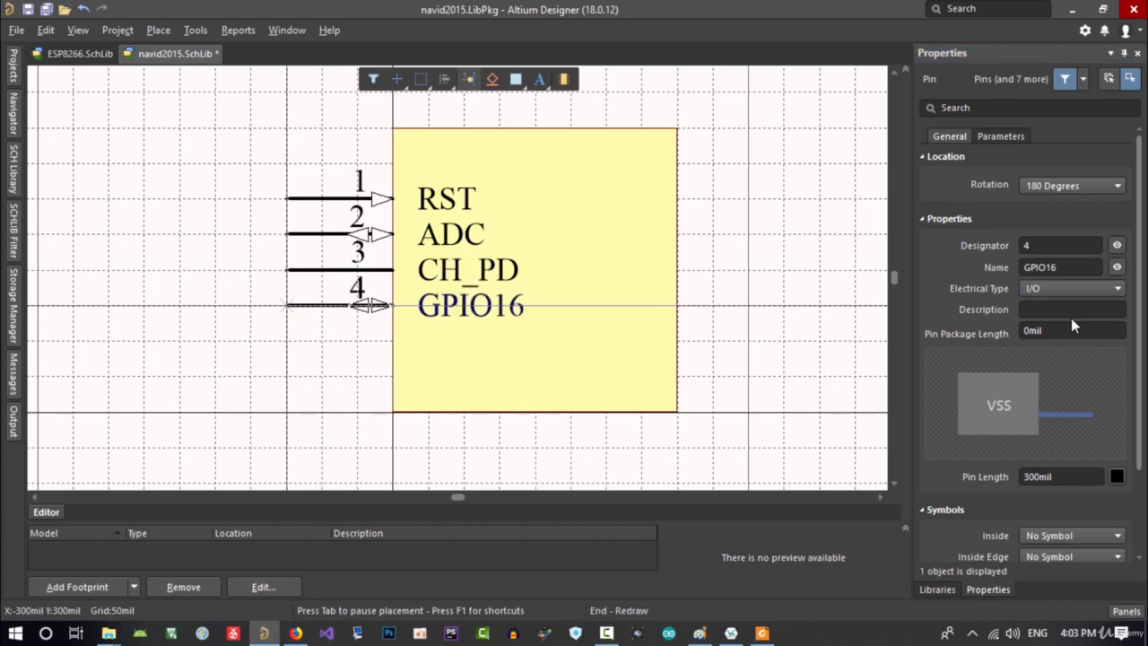
click(289, 306)
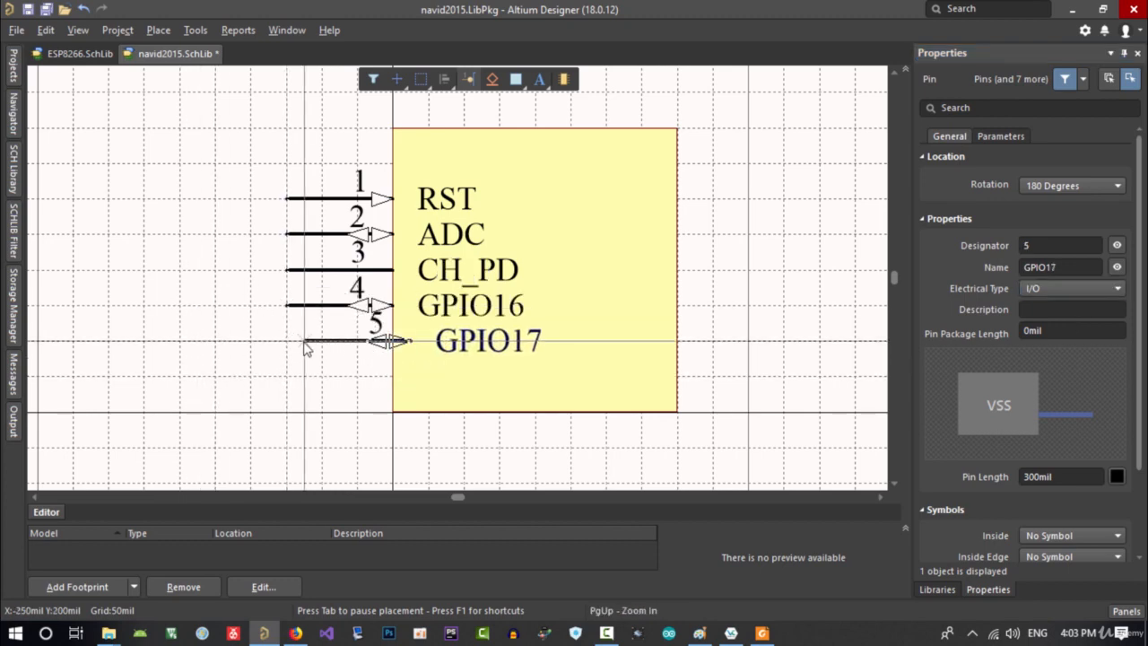
Step: Position pin 5 at a height of 200 mil, check the pinout image in the browser and name the pin GPIO12
key(Tab)
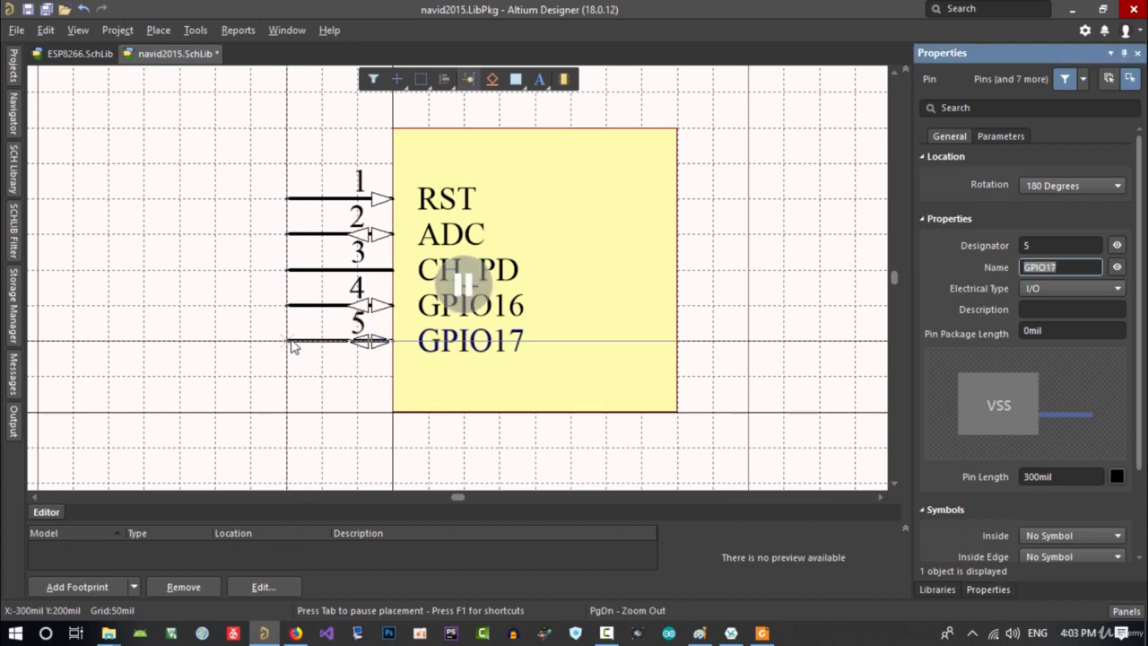
click(295, 633)
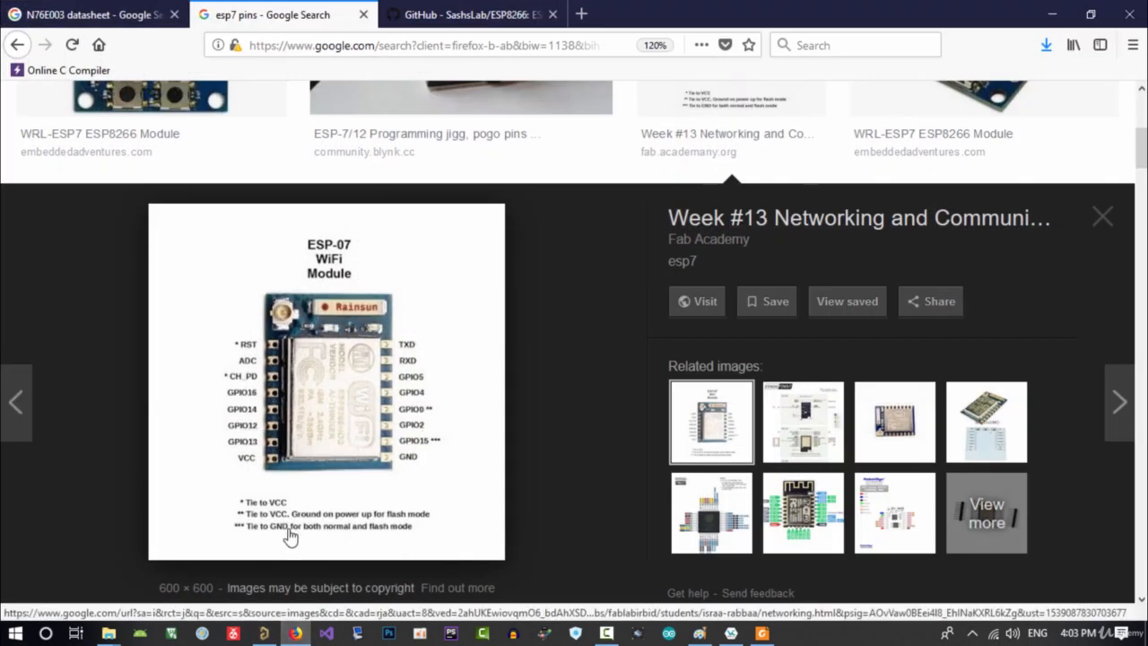
click(294, 633)
click(1071, 266)
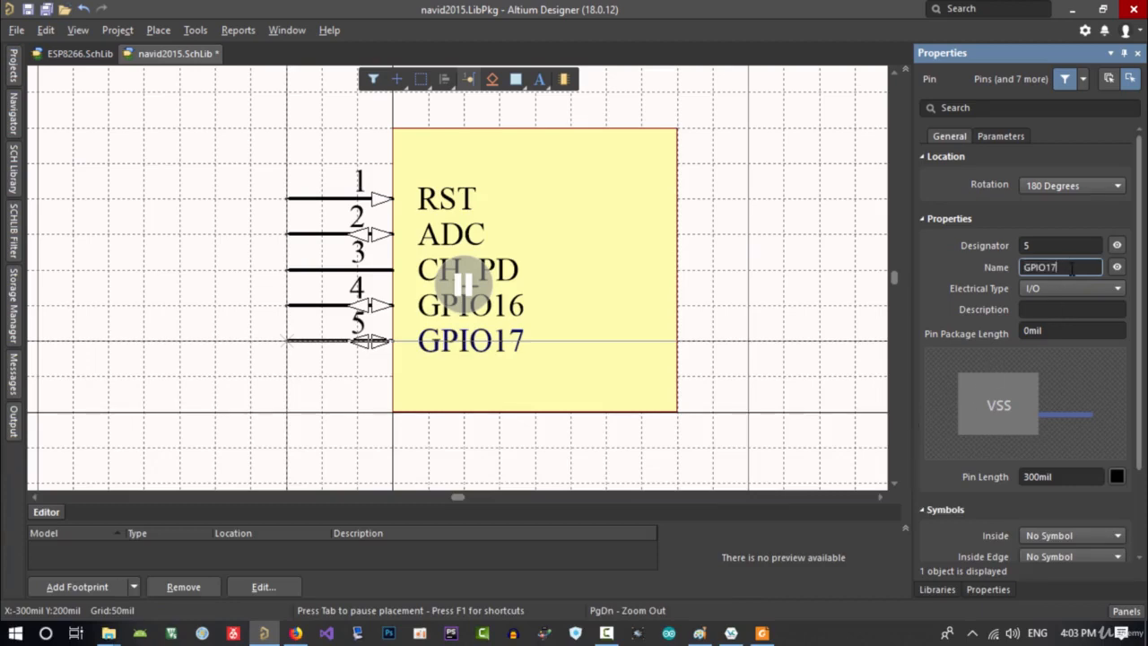
key(Return)
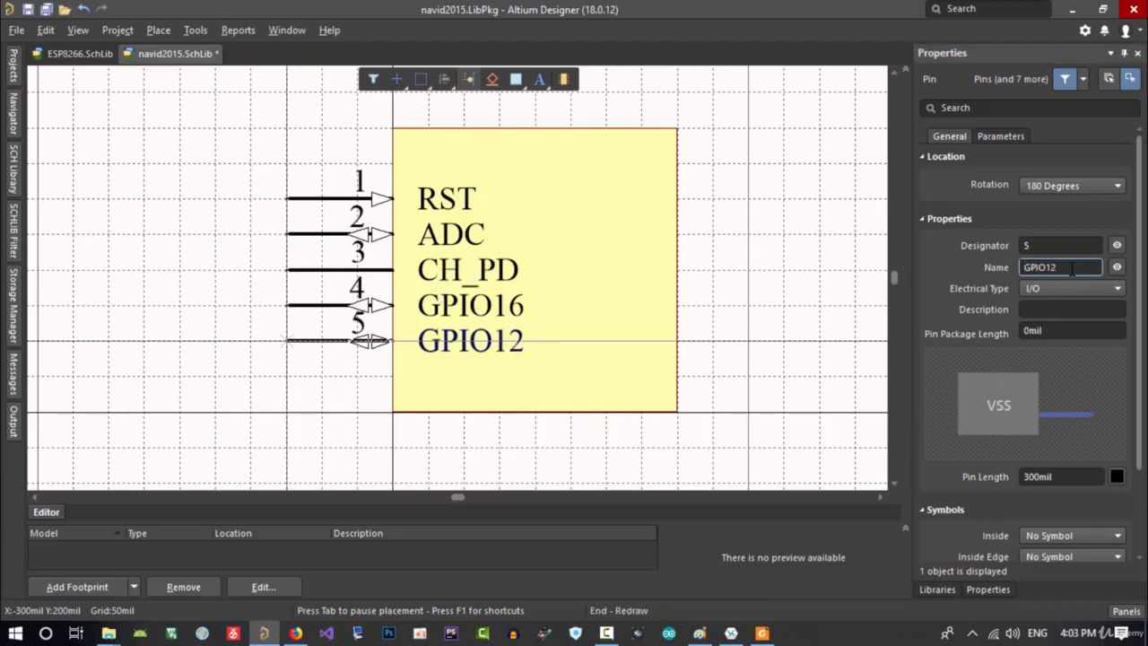